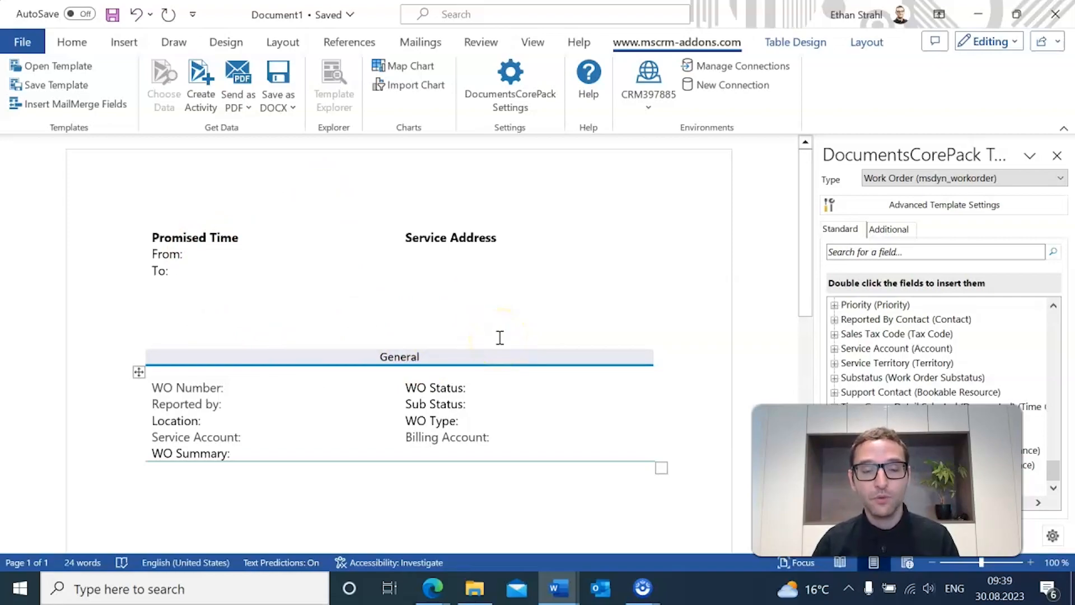
Step: Examine the finished WorkOrder_RESULT document's Promised Time, Service Address, General, Tasks, Products and Services sections, and return to the blank template
{"action": "scroll", "coordinate": [485, 305], "scroll_direction": "down", "scroll_amount": 5}
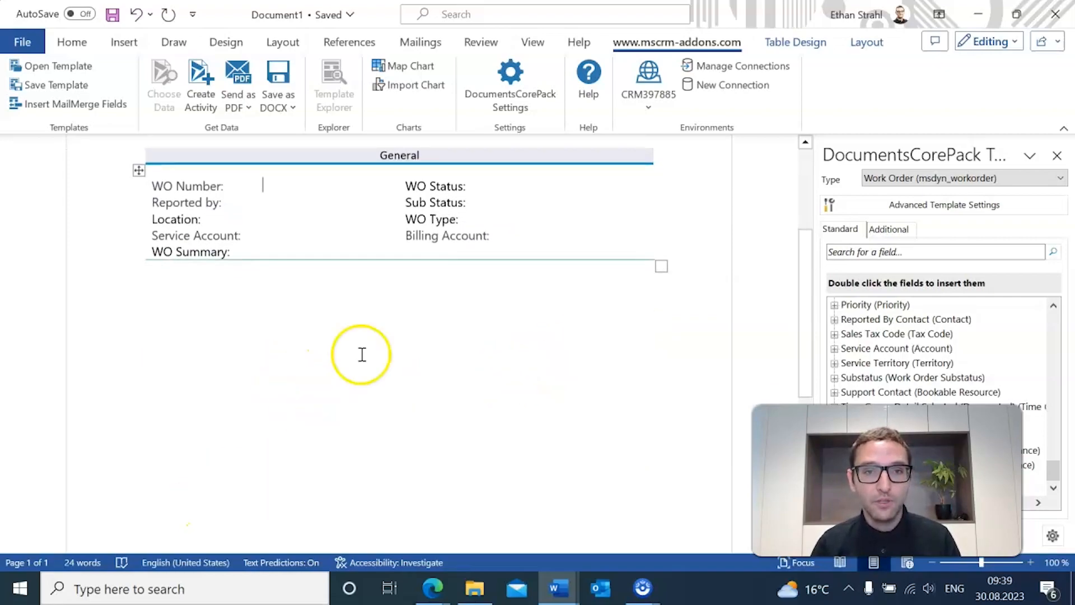
{"action": "scroll", "coordinate": [360, 355], "scroll_direction": "up", "scroll_amount": 4}
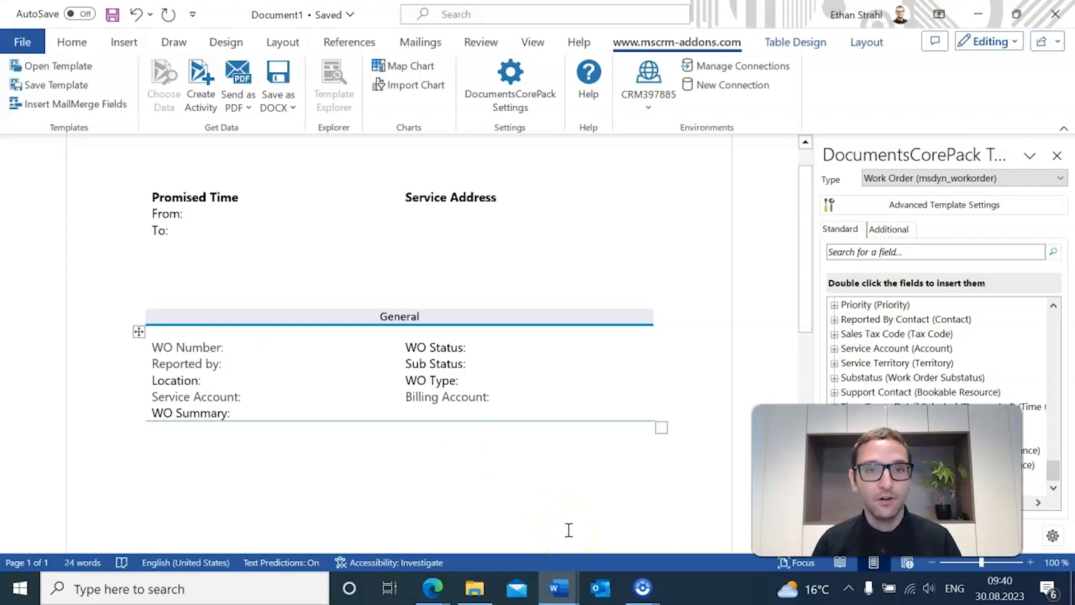
{"action": "mouse_move", "coordinate": [559, 588]}
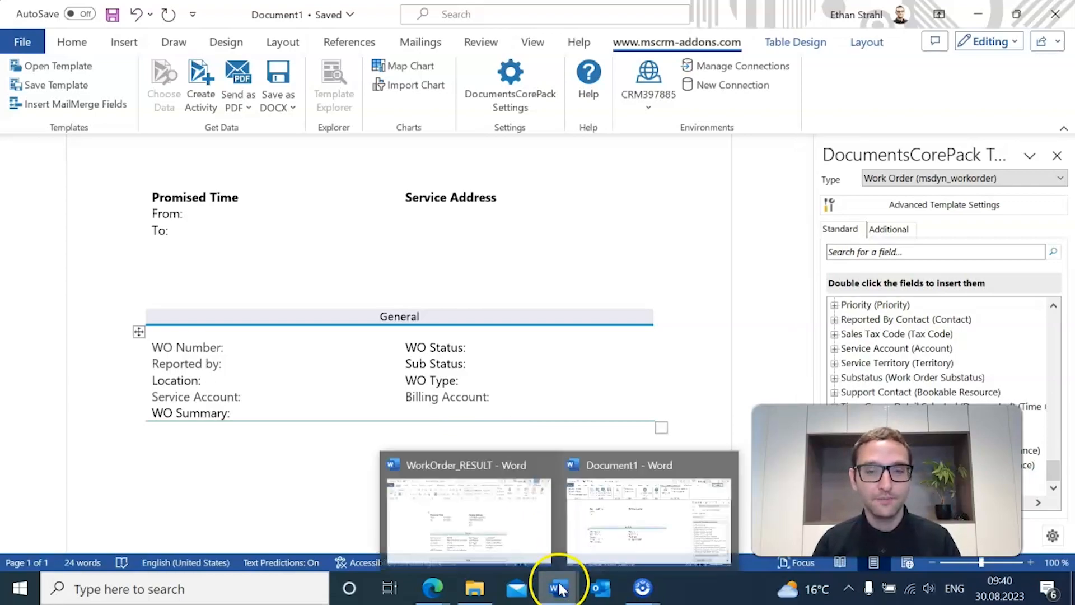
{"action": "left_click", "coordinate": [519, 526]}
{"action": "scroll", "coordinate": [728, 351], "scroll_direction": "down", "scroll_amount": 3}
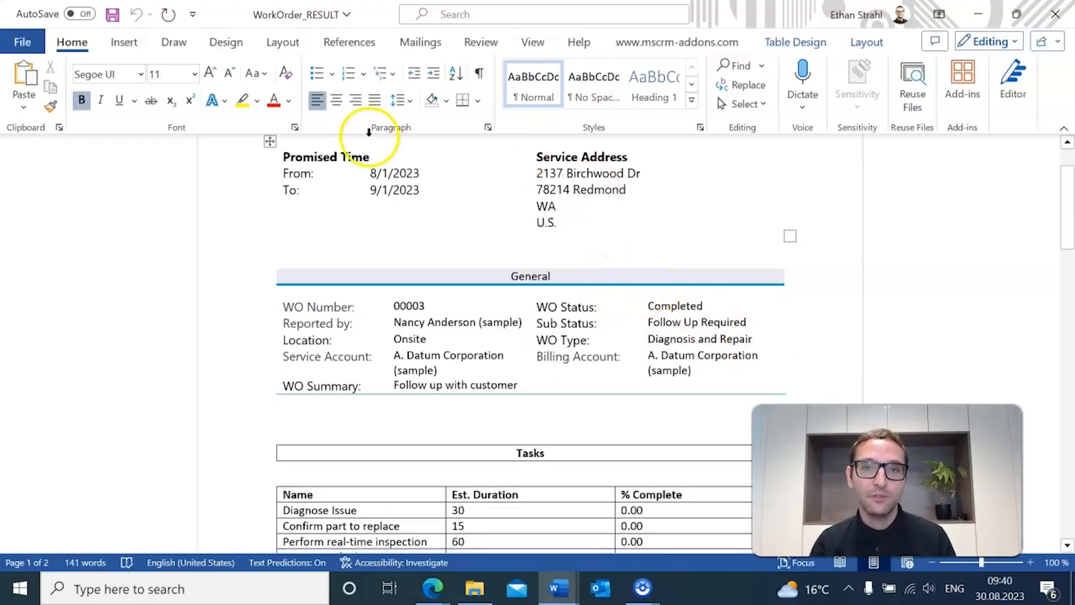
{"action": "scroll", "coordinate": [583, 278], "scroll_direction": "up", "scroll_amount": 2}
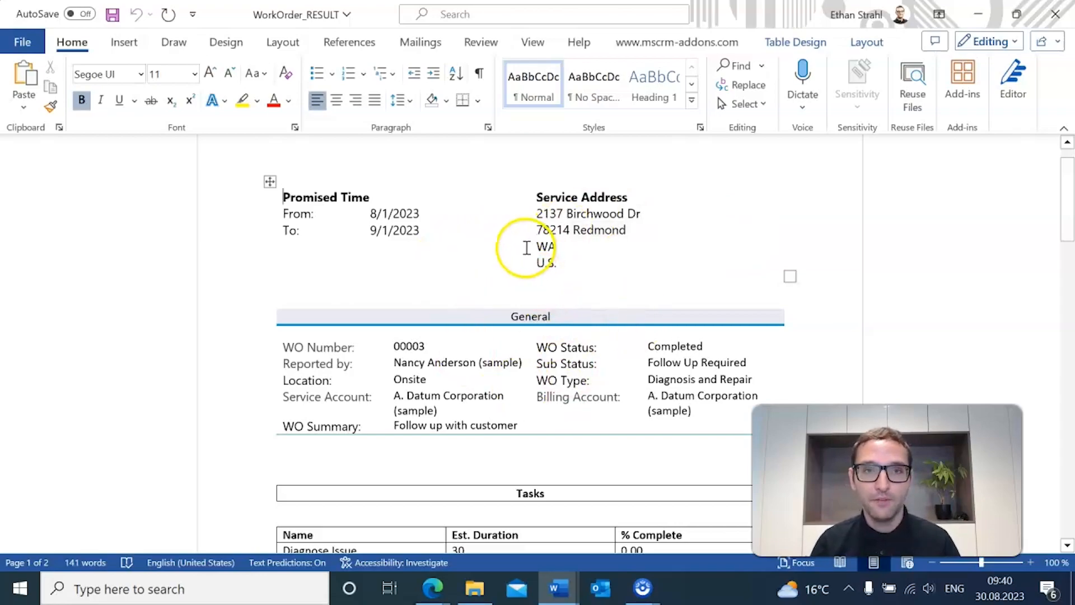
{"action": "scroll", "coordinate": [497, 250], "scroll_direction": "down", "scroll_amount": 8}
{"action": "scroll", "coordinate": [468, 233], "scroll_direction": "up", "scroll_amount": 8}
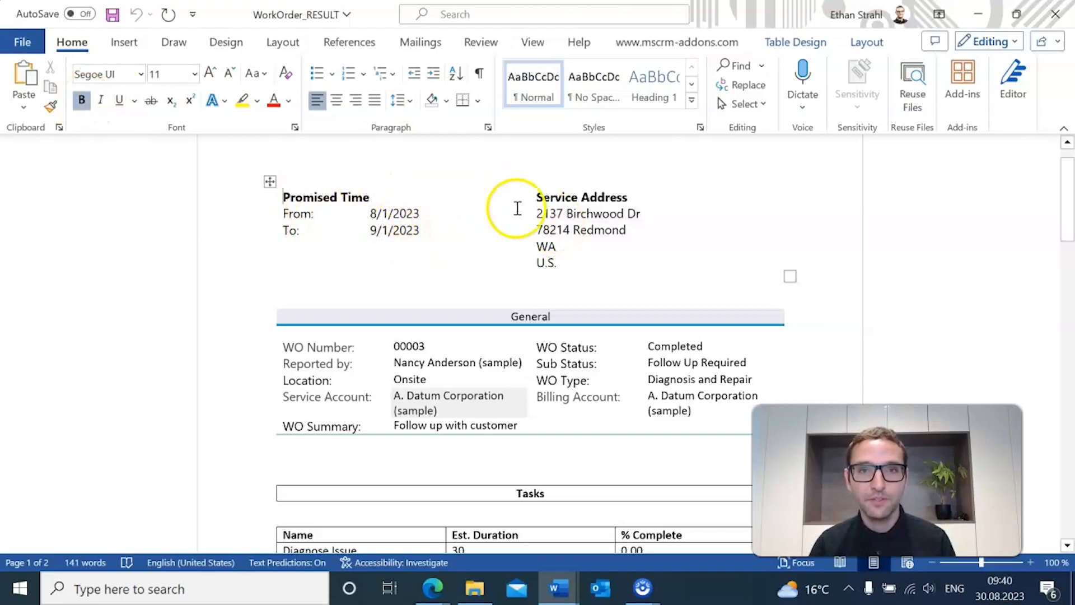
{"action": "scroll", "coordinate": [504, 220], "scroll_direction": "down", "scroll_amount": 3}
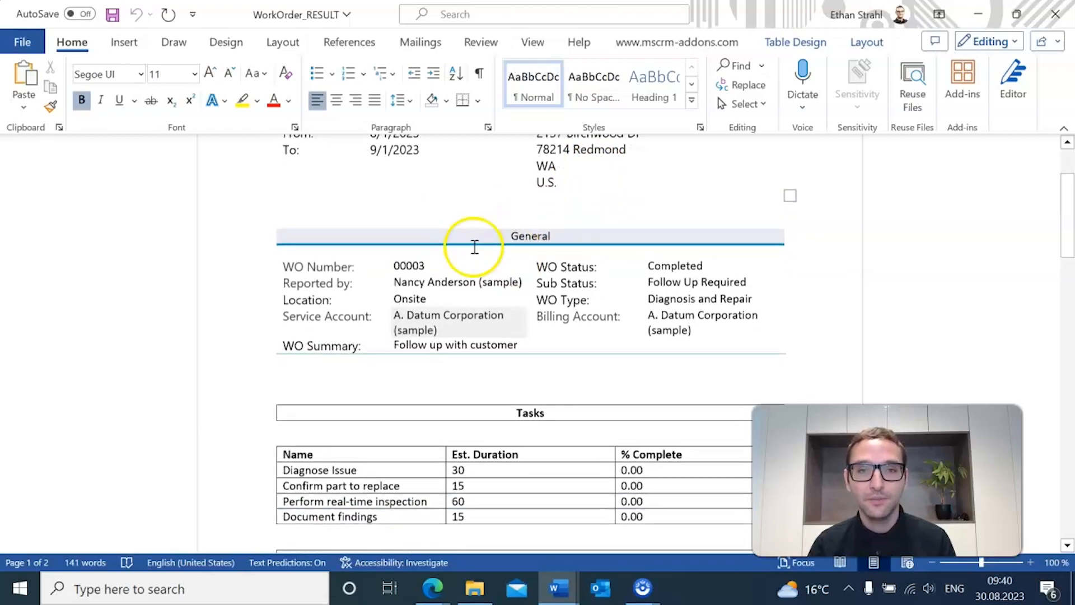
{"action": "scroll", "coordinate": [547, 252], "scroll_direction": "down", "scroll_amount": 6}
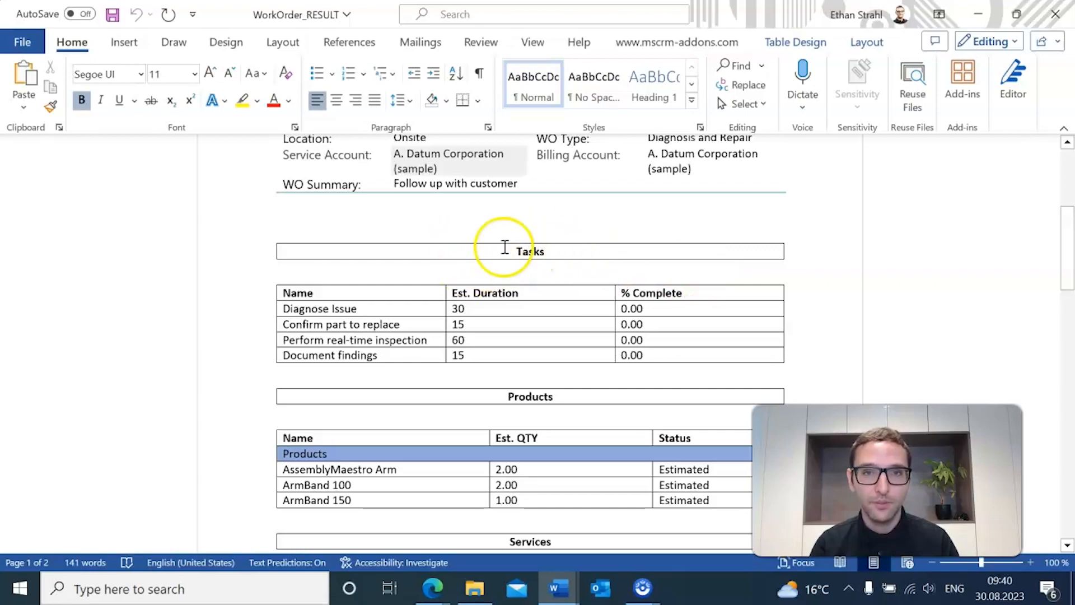
{"action": "scroll", "coordinate": [504, 247], "scroll_direction": "down", "scroll_amount": 7}
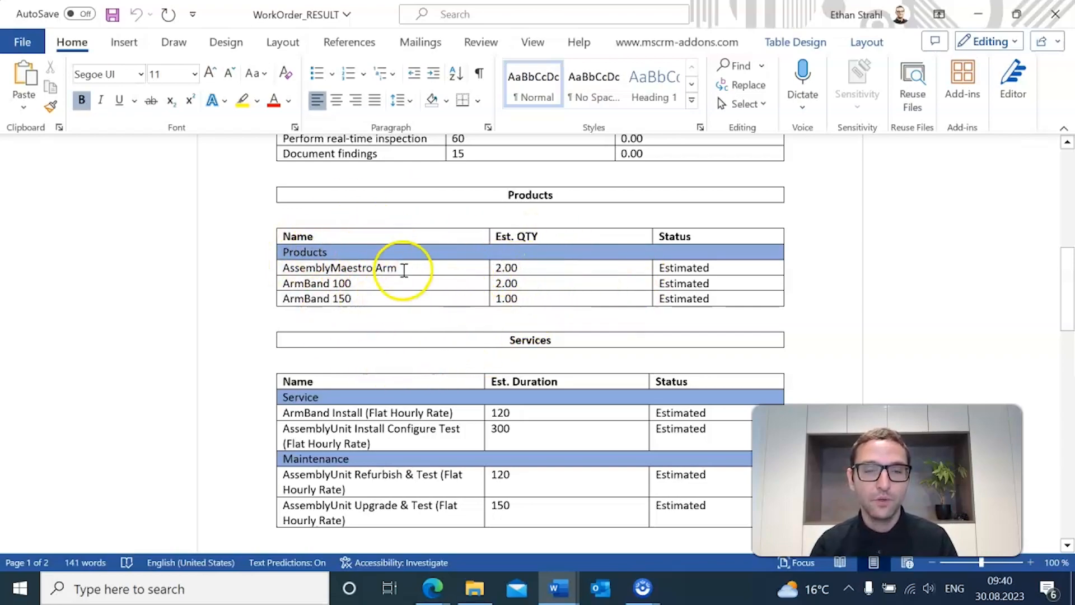
{"action": "scroll", "coordinate": [452, 276], "scroll_direction": "down", "scroll_amount": 3}
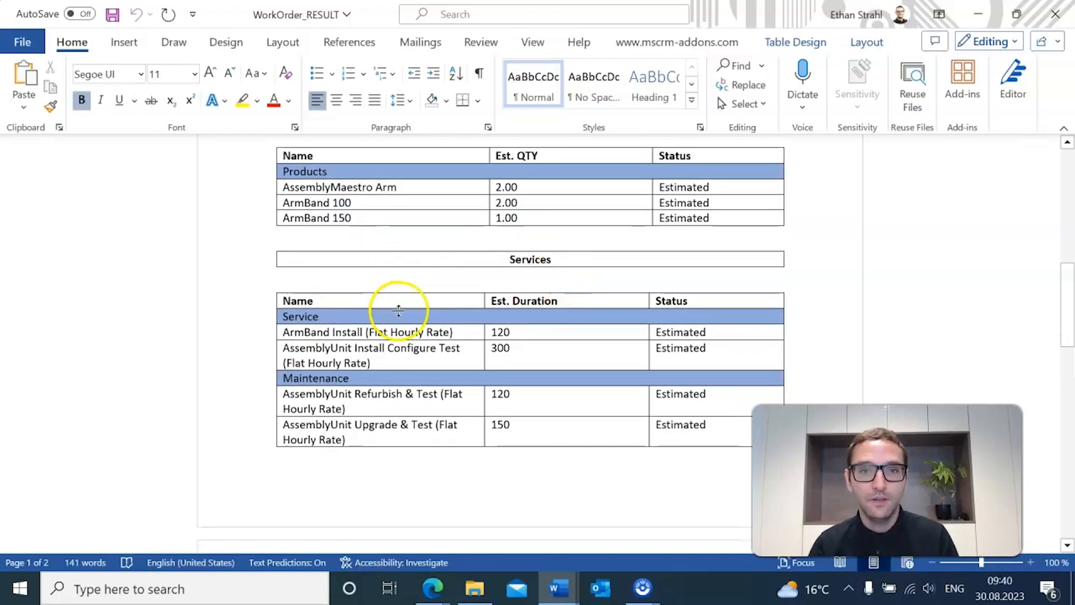
{"action": "scroll", "coordinate": [440, 364], "scroll_direction": "down", "scroll_amount": 6}
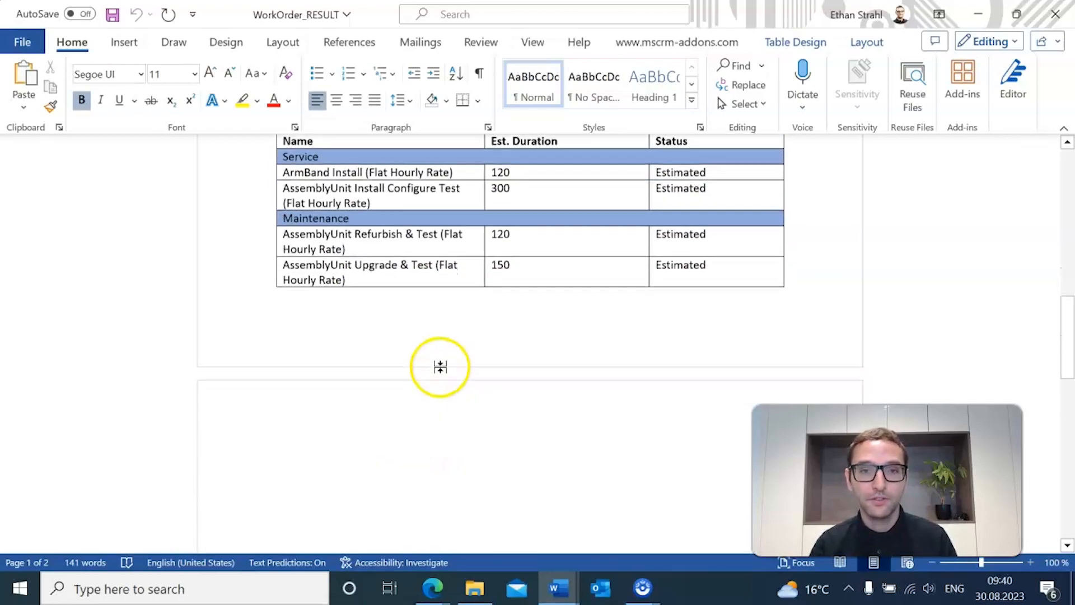
{"action": "scroll", "coordinate": [442, 365], "scroll_direction": "up", "scroll_amount": 12}
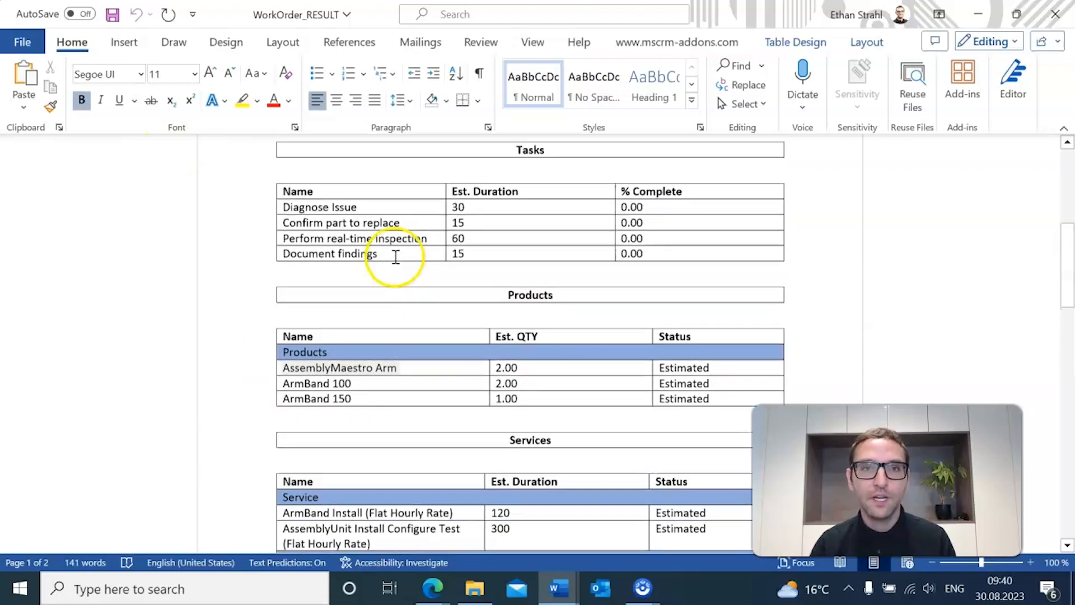
{"action": "scroll", "coordinate": [396, 257], "scroll_direction": "up", "scroll_amount": 1}
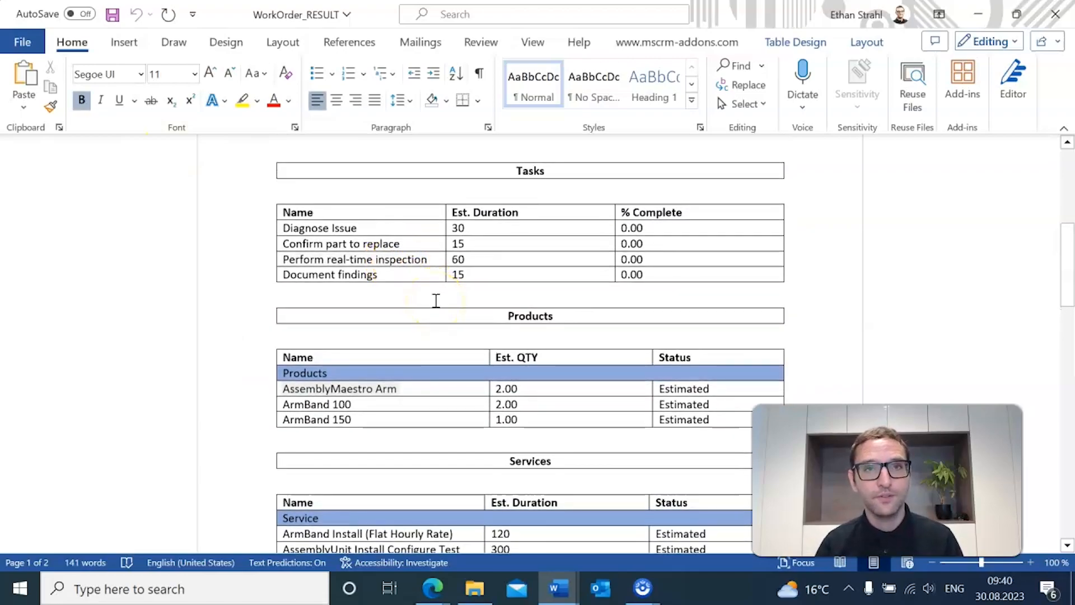
{"action": "scroll", "coordinate": [436, 300], "scroll_direction": "up", "scroll_amount": 13}
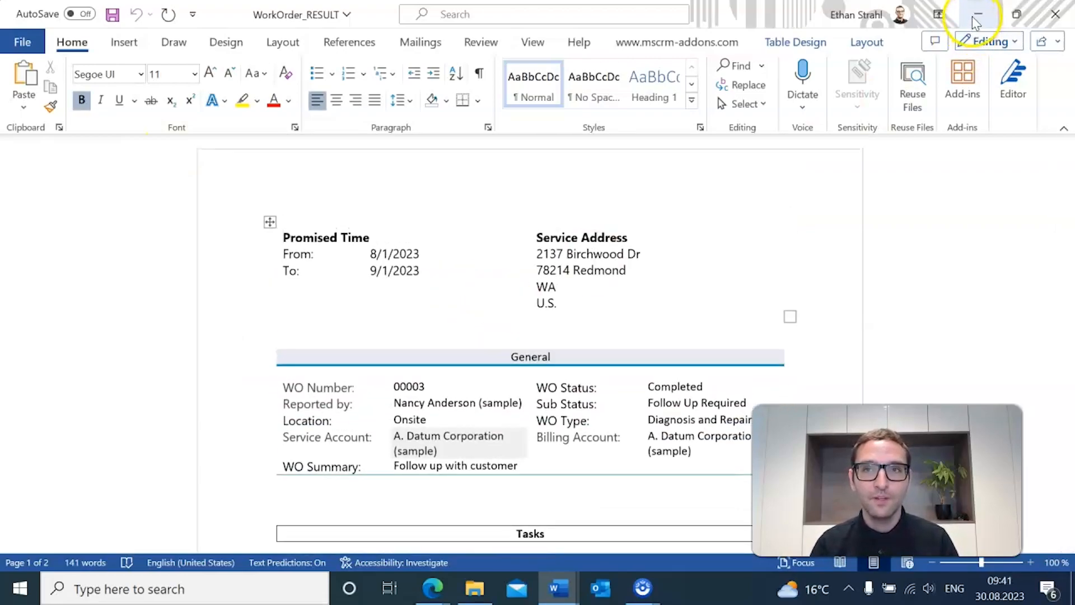
{"action": "left_click", "coordinate": [977, 17]}
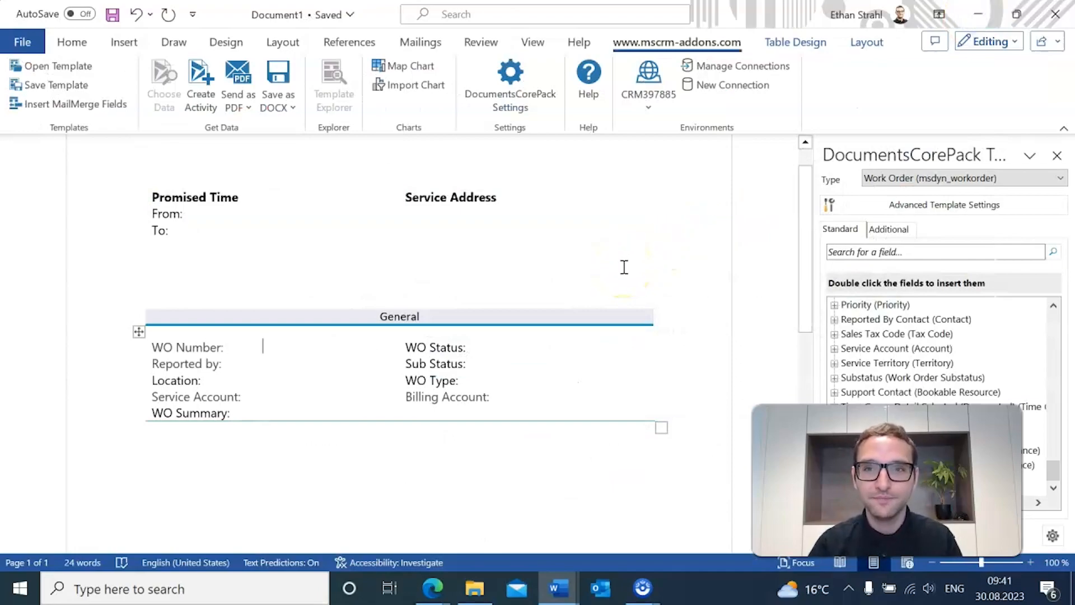
Step: Choose Work Order (msdyn_workorder) as the template's entity type
{"action": "left_click_drag", "start_coordinate": [1053, 472], "coordinate": [1058, 318]}
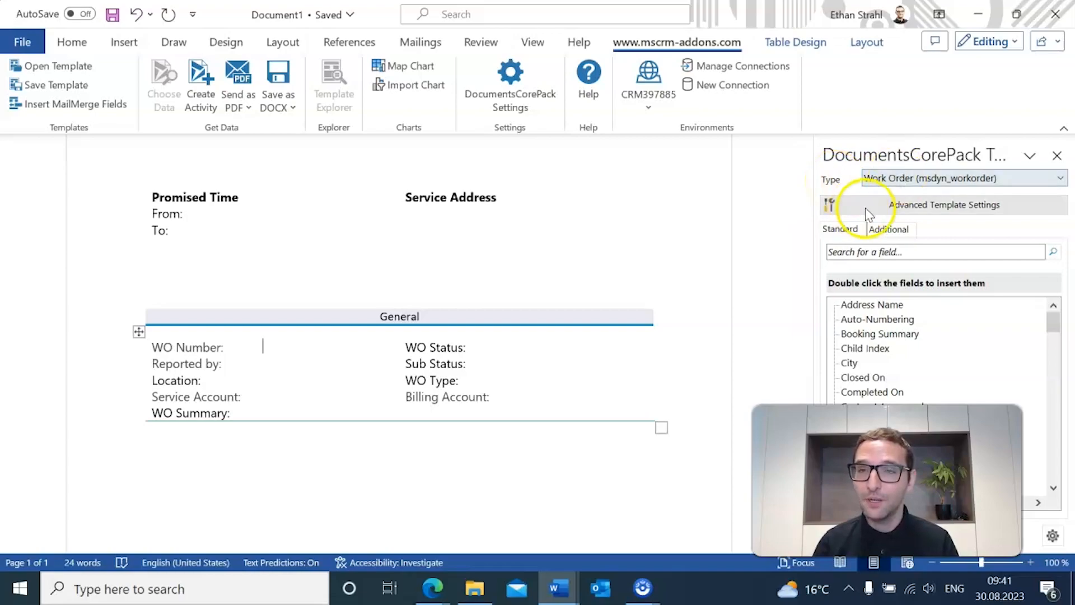
{"action": "left_click", "coordinate": [901, 180]}
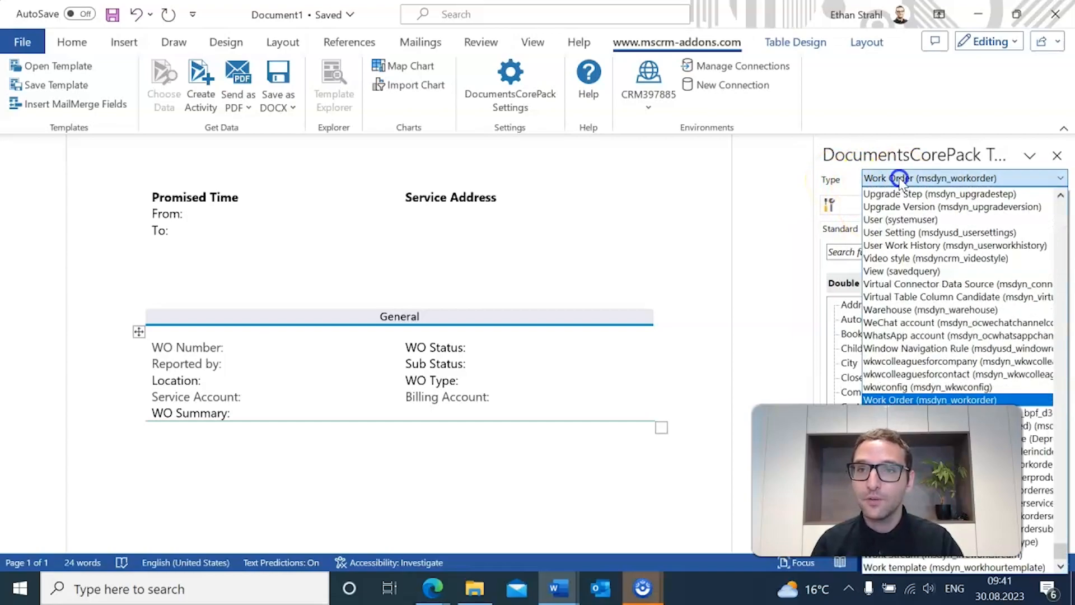
{"action": "left_click", "coordinate": [925, 399]}
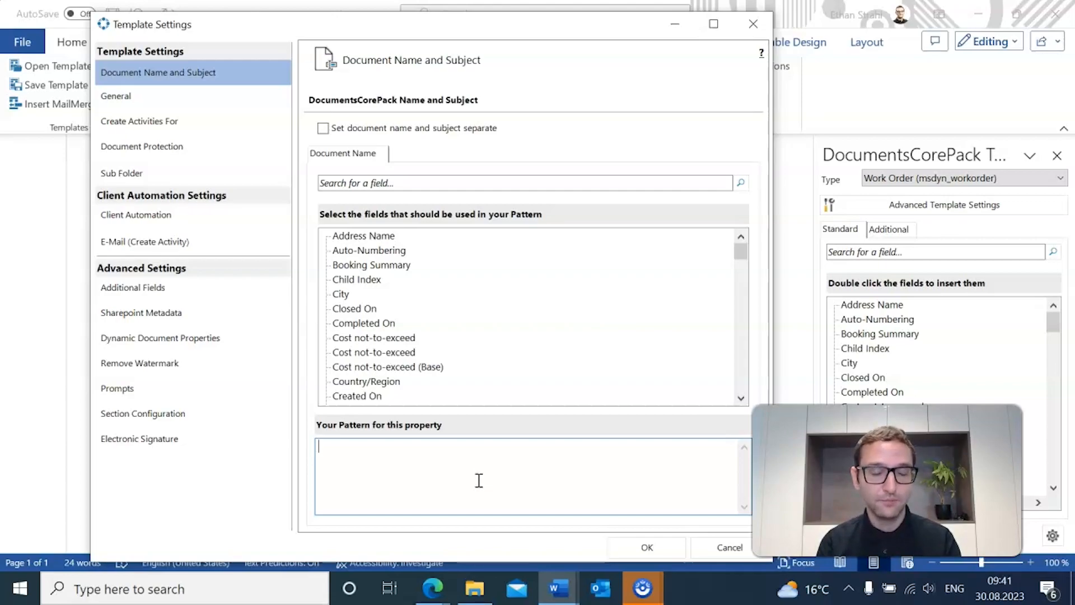
Step: Switch the keyboard input language to German (DEU) for writing the document name pattern
{"action": "type", "text": "I"}
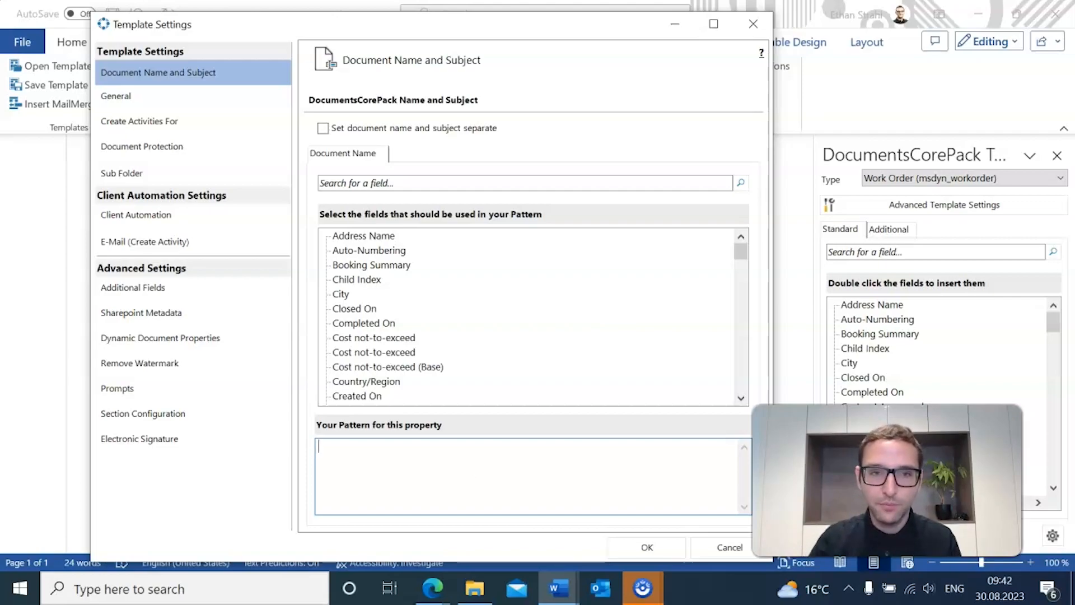
{"action": "left_click", "coordinate": [955, 596]}
{"action": "left_click", "coordinate": [953, 491]}
Step: Set the document name pattern to 'Work Order: ' + <<msdyn_name>> using the Work Order Number field, and apply the template settings
{"action": "left_click", "coordinate": [492, 477]}
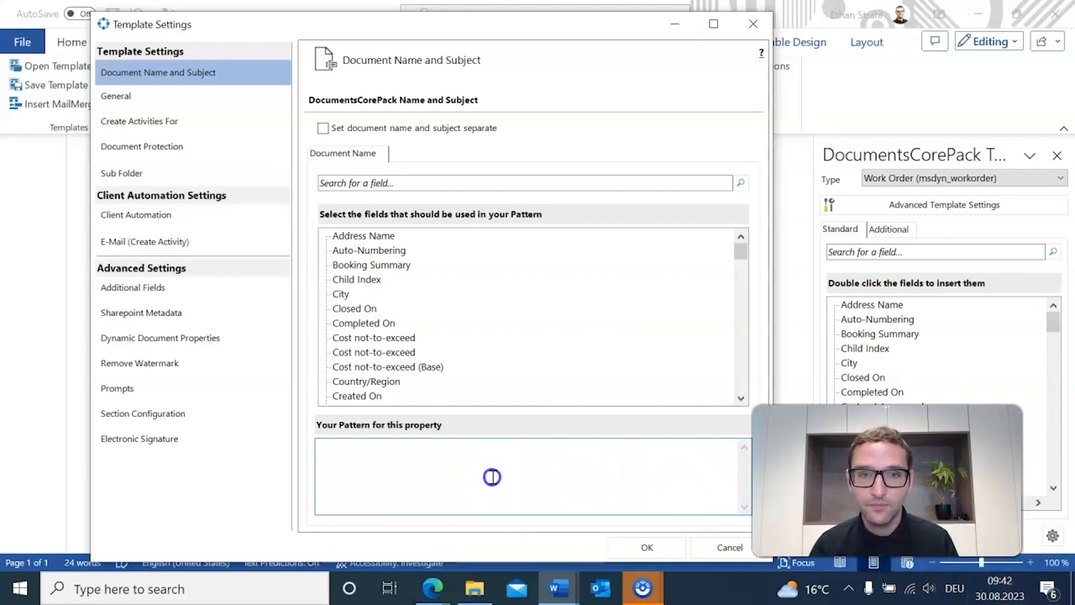
{"action": "type", "text": "'Work Order"}
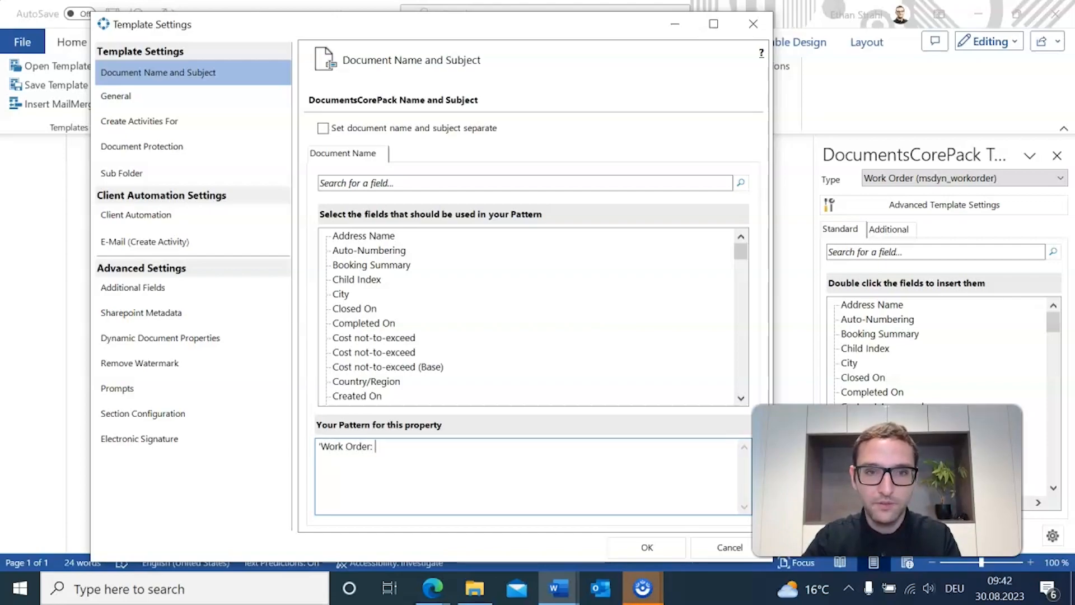
{"action": "type", "text": ": ' +"}
{"action": "scroll", "coordinate": [457, 289], "scroll_direction": "down", "scroll_amount": 15}
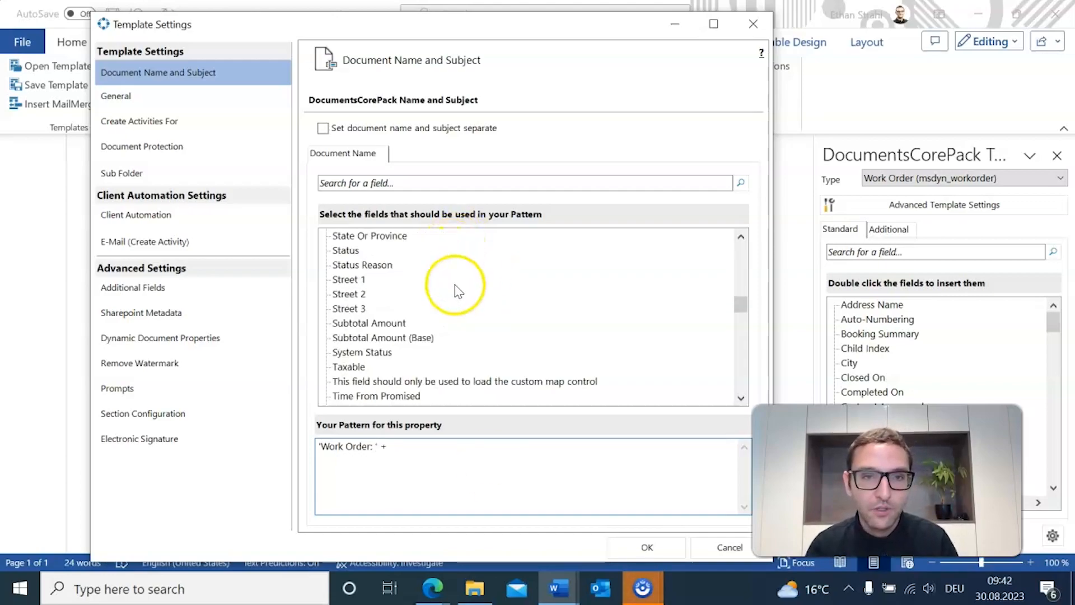
{"action": "scroll", "coordinate": [458, 290], "scroll_direction": "down", "scroll_amount": 7}
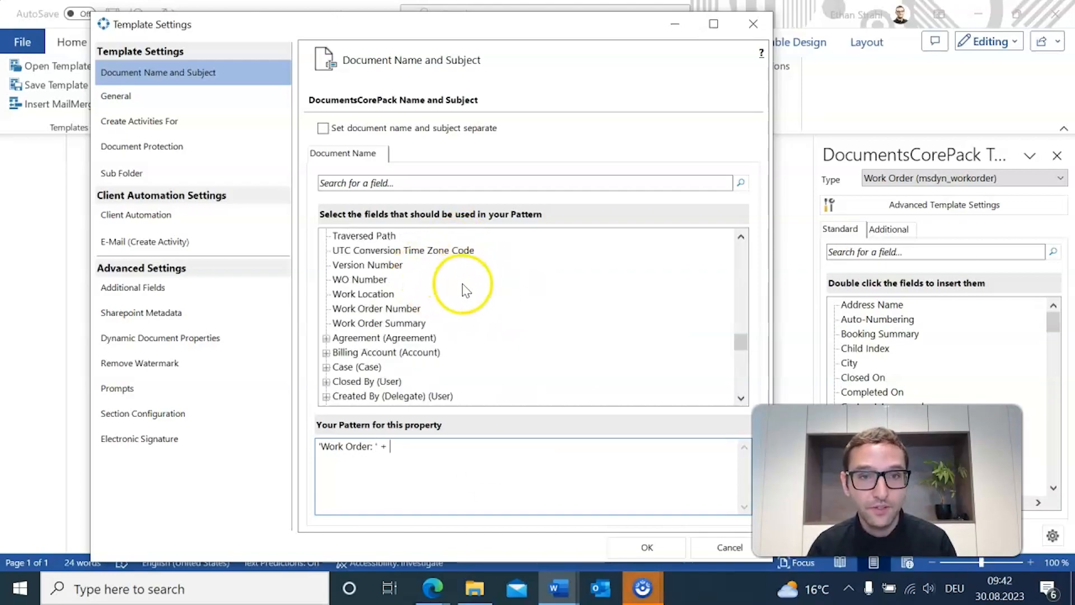
{"action": "double_click", "coordinate": [360, 310]}
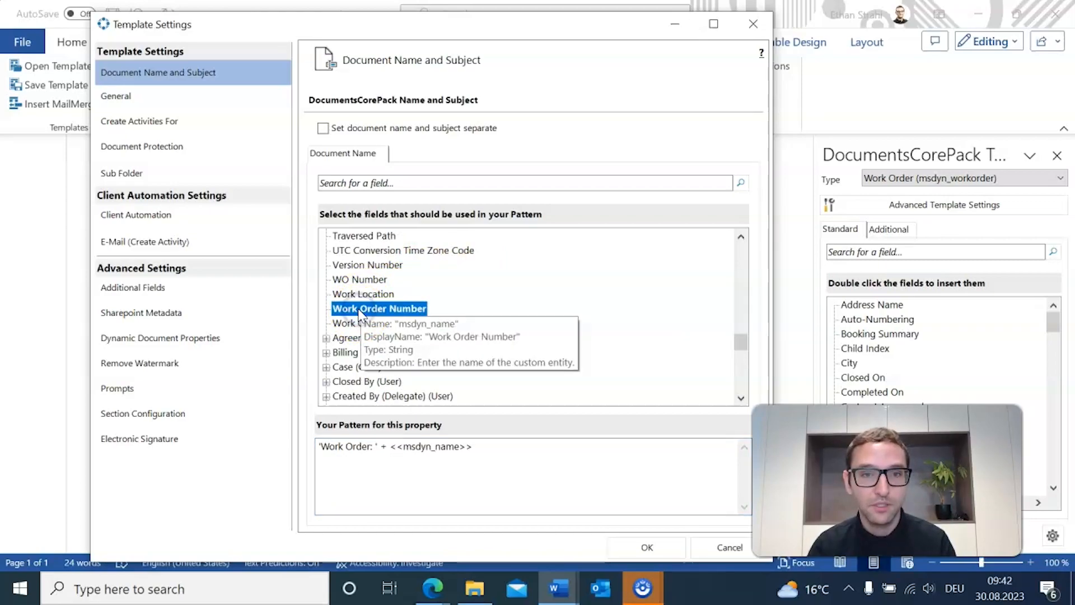
{"action": "left_click", "coordinate": [633, 549]}
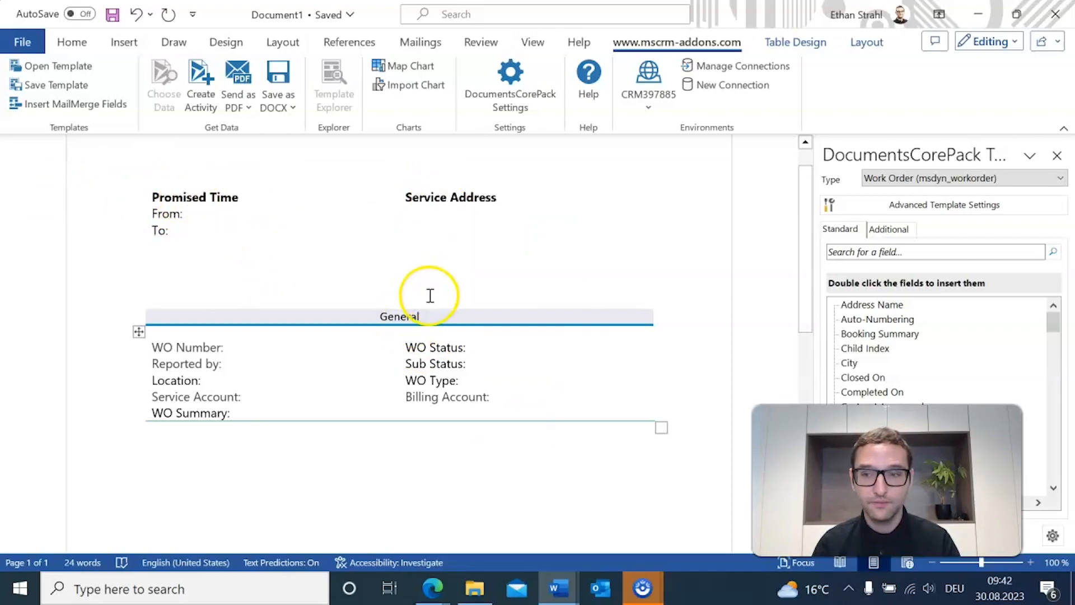
Step: Insert the Country/Region field on the fourth line below the Service Address heading
{"action": "left_click", "coordinate": [439, 217]}
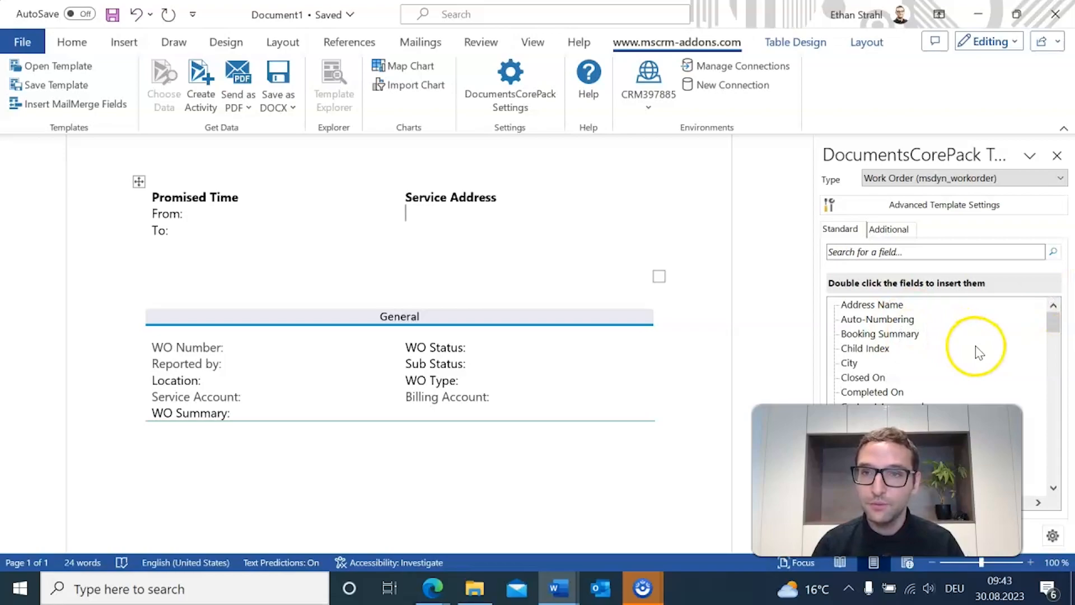
{"action": "scroll", "coordinate": [916, 340], "scroll_direction": "down", "scroll_amount": 2}
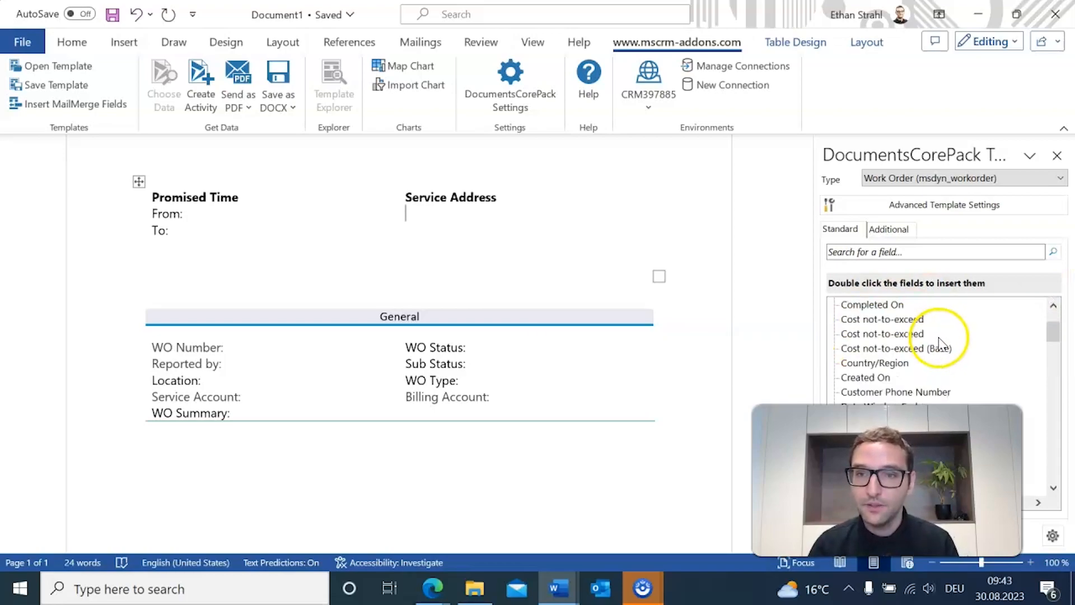
{"action": "left_click", "coordinate": [427, 220]}
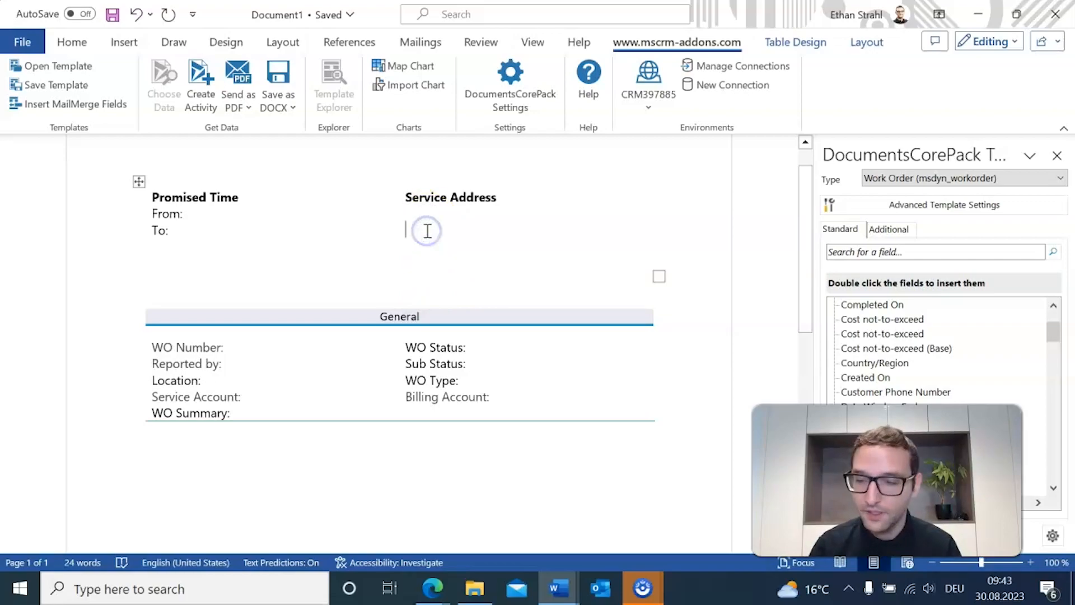
{"action": "left_click", "coordinate": [432, 248]}
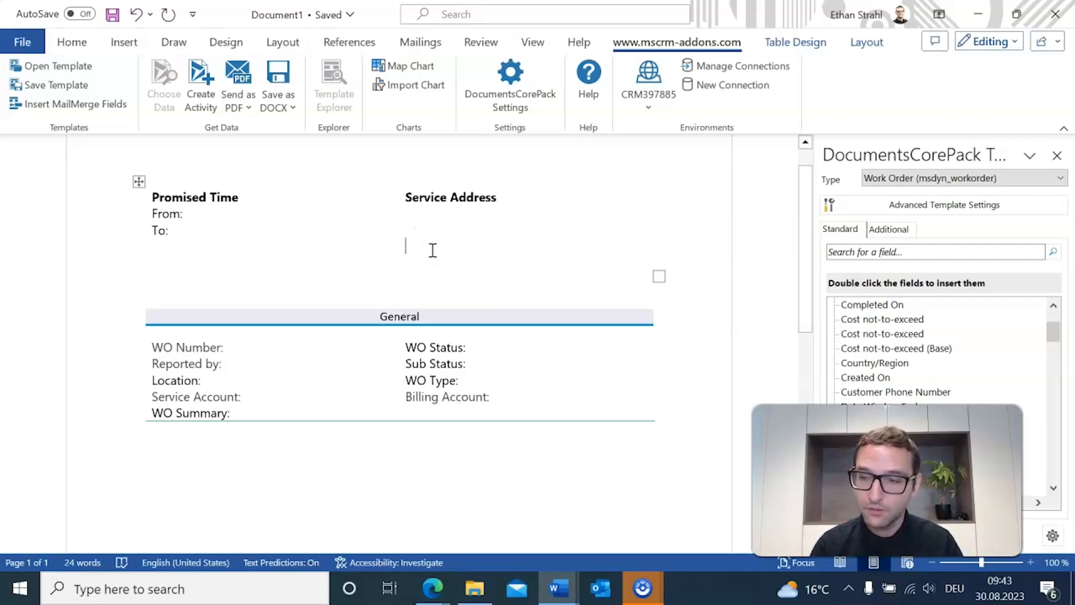
{"action": "left_click", "coordinate": [427, 265]}
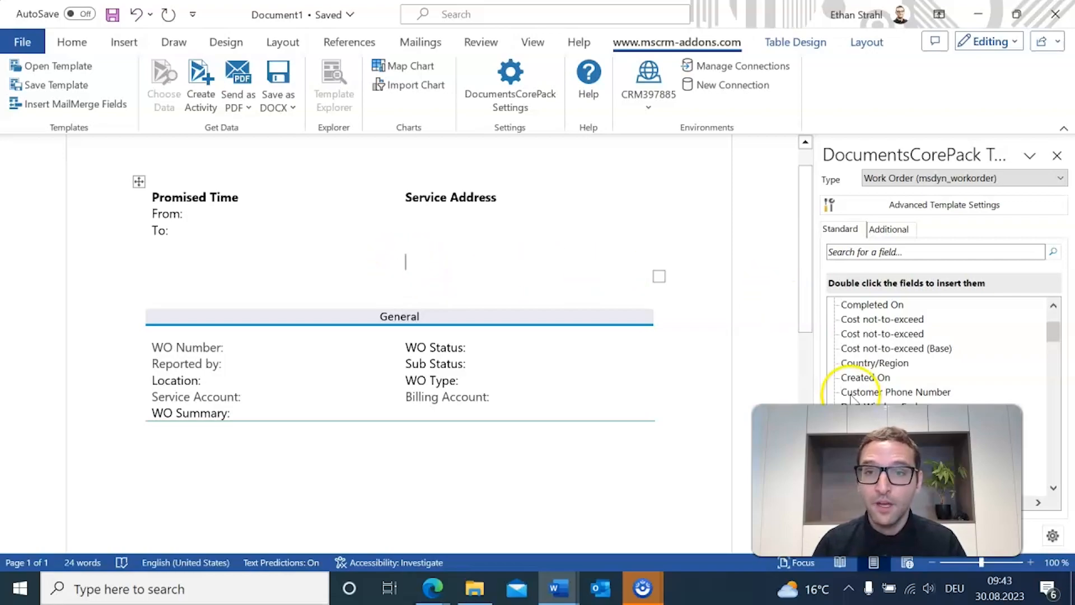
{"action": "double_click", "coordinate": [865, 364]}
Step: Insert the Street 1 field on the first line below the Service Address heading
{"action": "left_click", "coordinate": [448, 246]}
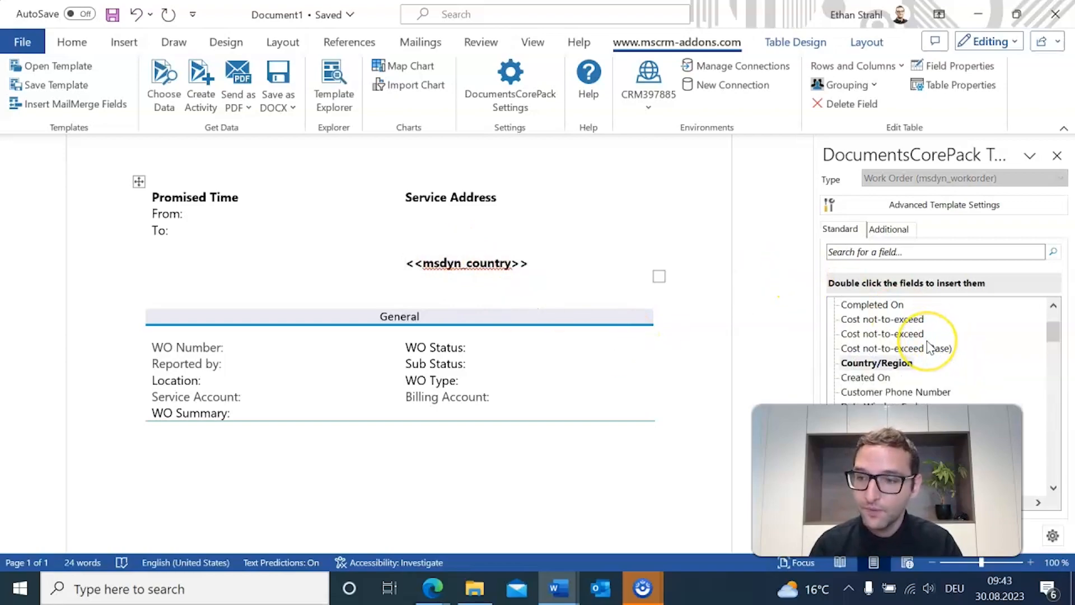
{"action": "scroll", "coordinate": [929, 348], "scroll_direction": "down", "scroll_amount": 5}
{"action": "scroll", "coordinate": [930, 347], "scroll_direction": "down", "scroll_amount": 5}
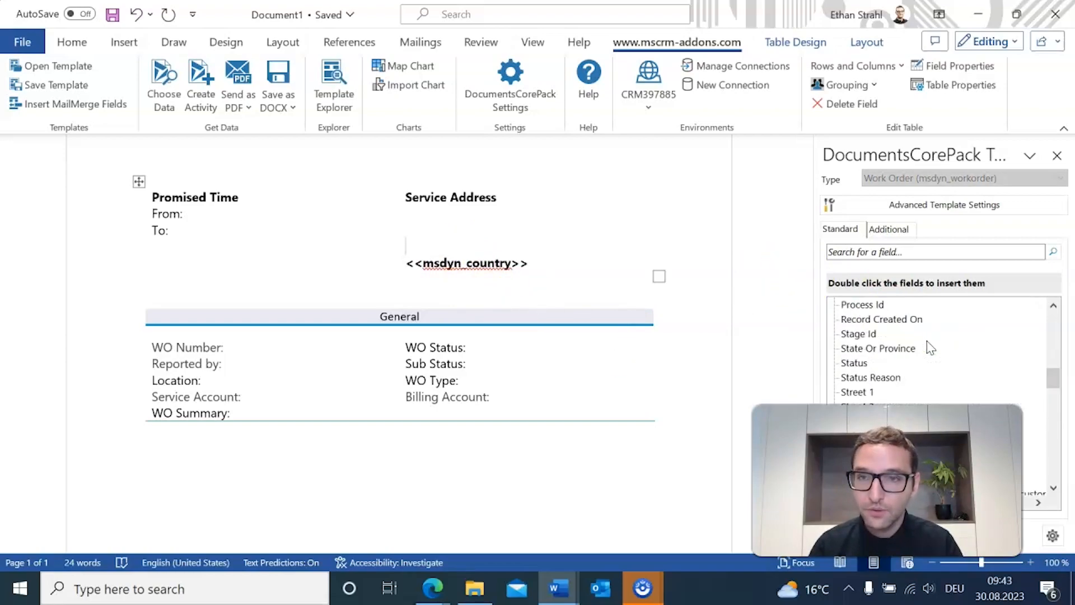
{"action": "left_click", "coordinate": [433, 213]}
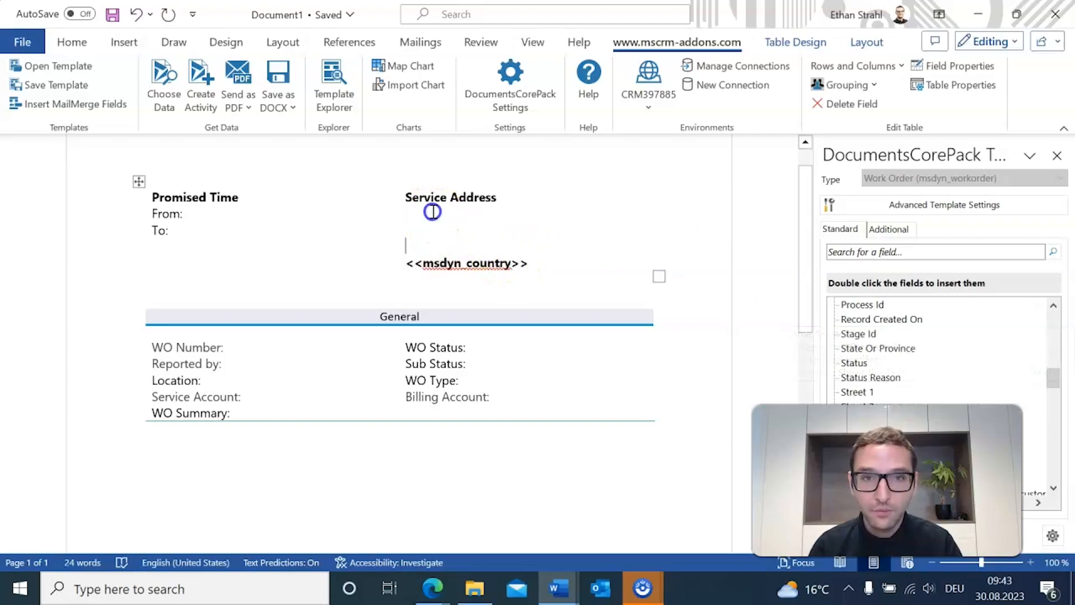
{"action": "double_click", "coordinate": [855, 393]}
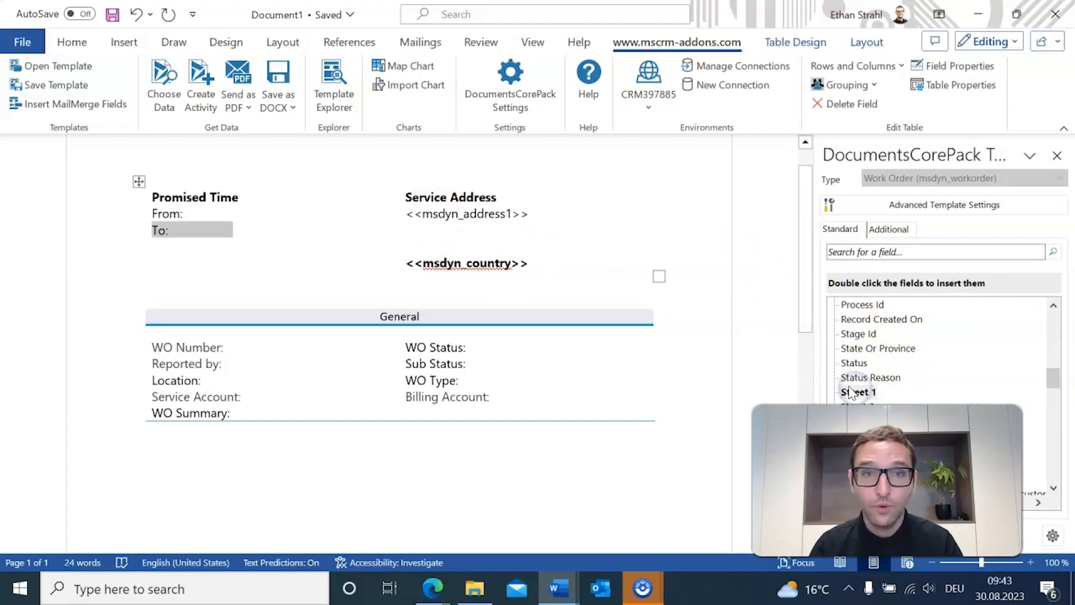
{"action": "scroll", "coordinate": [997, 347], "scroll_direction": "up", "scroll_amount": 2}
{"action": "scroll", "coordinate": [995, 341], "scroll_direction": "down", "scroll_amount": 2}
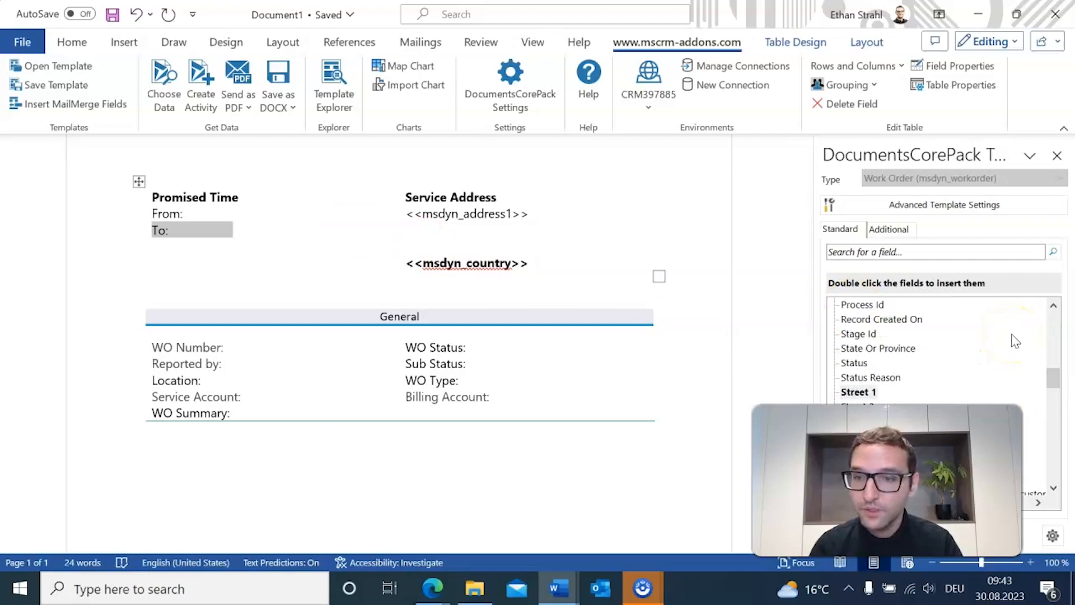
Step: Insert the State Or Province field on the third line below the Service Address heading
{"action": "scroll", "coordinate": [1016, 341], "scroll_direction": "up", "scroll_amount": 1}
{"action": "scroll", "coordinate": [992, 338], "scroll_direction": "down", "scroll_amount": 1}
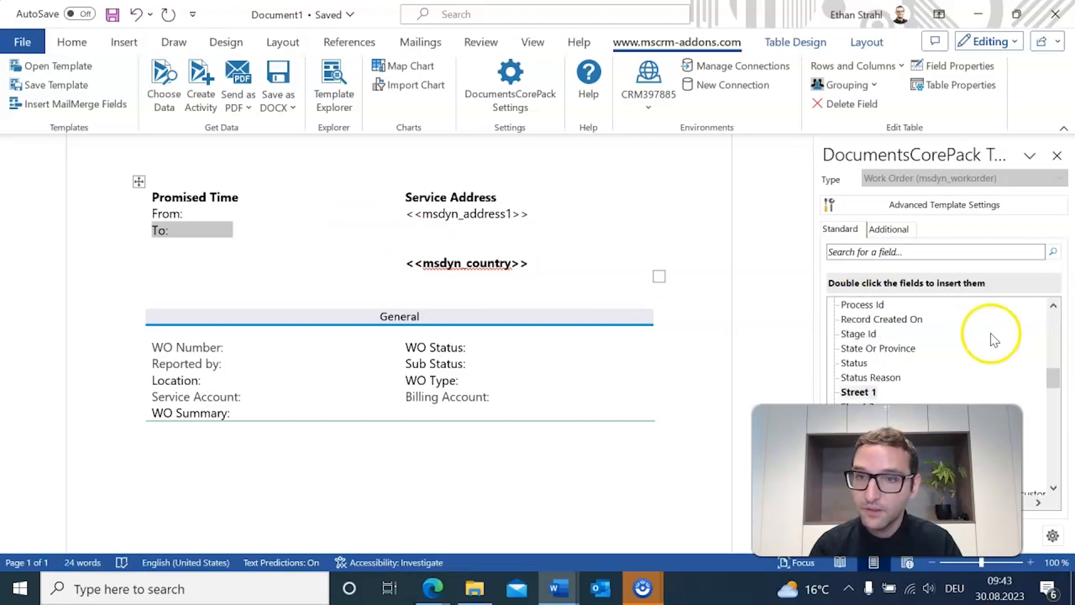
{"action": "left_click", "coordinate": [429, 243]}
{"action": "double_click", "coordinate": [877, 348]}
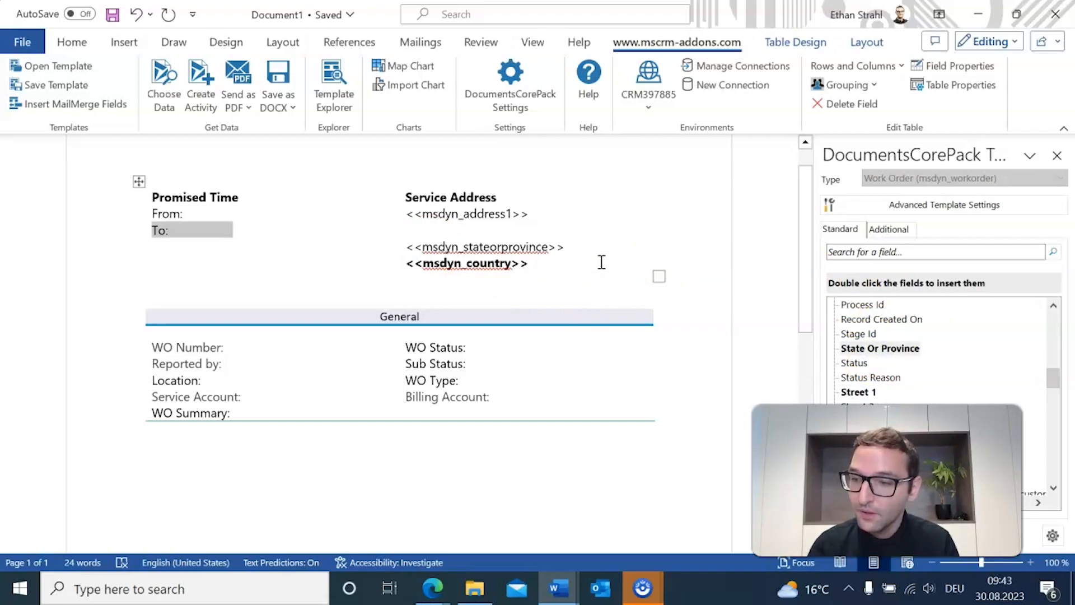
{"action": "left_click", "coordinate": [486, 241]}
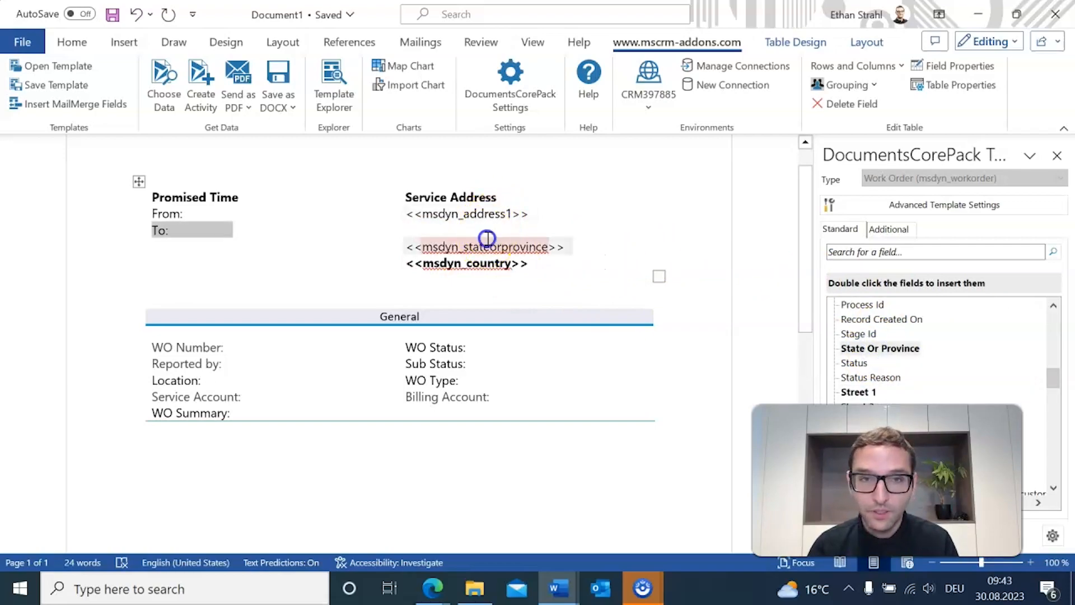
Step: Insert the Postal Code and City fields side by side on the second line below the Service Address heading
{"action": "left_click", "coordinate": [528, 227]}
{"action": "scroll", "coordinate": [895, 334], "scroll_direction": "down", "scroll_amount": 3}
{"action": "scroll", "coordinate": [993, 343], "scroll_direction": "up", "scroll_amount": 3}
{"action": "scroll", "coordinate": [988, 342], "scroll_direction": "up", "scroll_amount": 3}
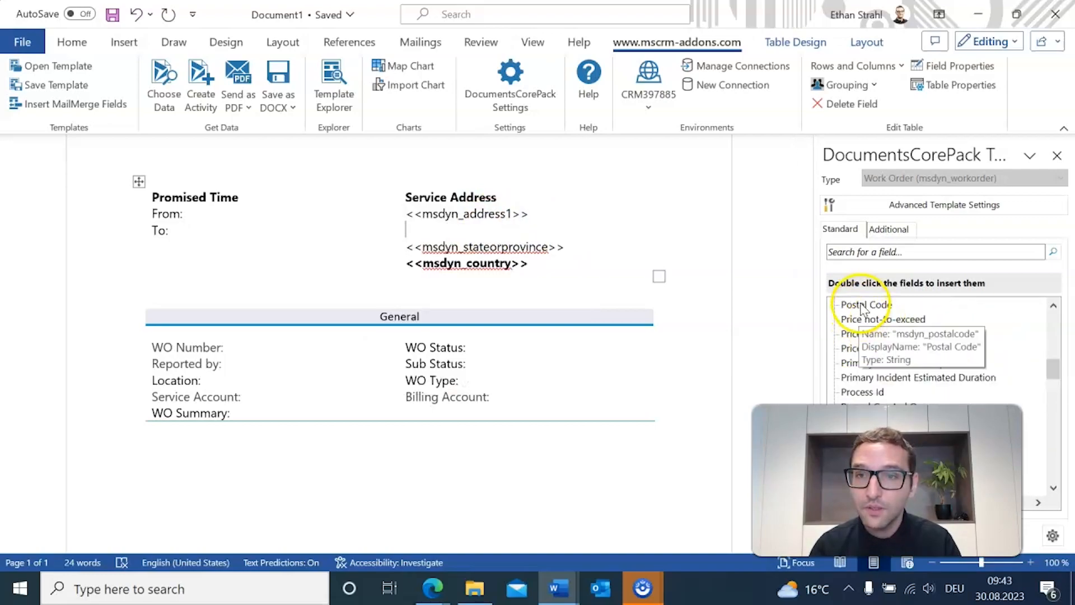
{"action": "double_click", "coordinate": [866, 305]}
{"action": "scroll", "coordinate": [862, 358], "scroll_direction": "up", "scroll_amount": 15}
{"action": "double_click", "coordinate": [850, 363]}
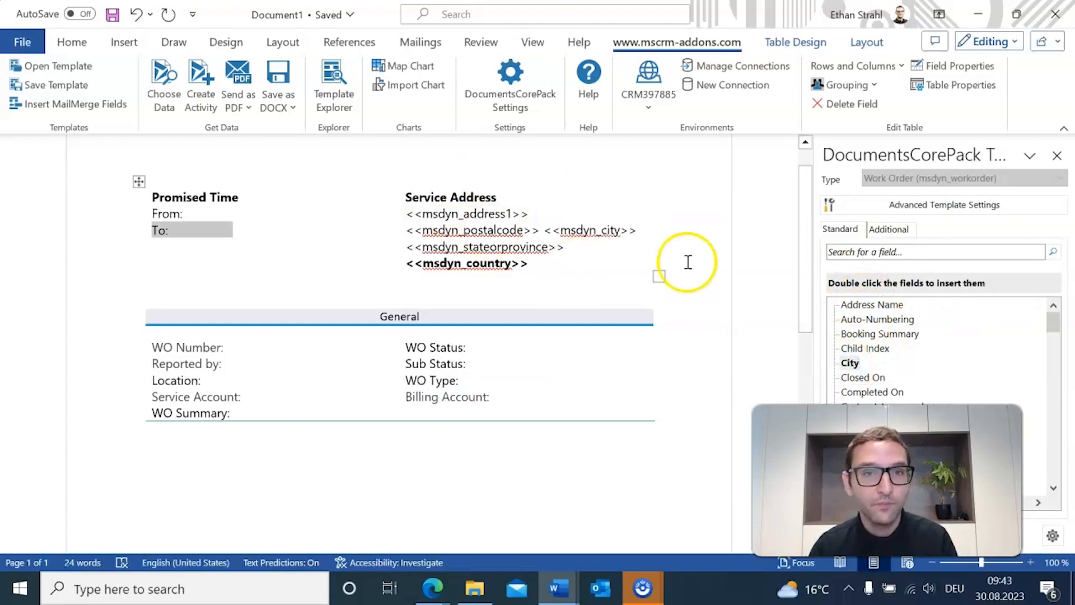
Step: Insert the Time From Promised field beside the From label under Promised Time
{"action": "scroll", "coordinate": [986, 336], "scroll_direction": "down", "scroll_amount": 20}
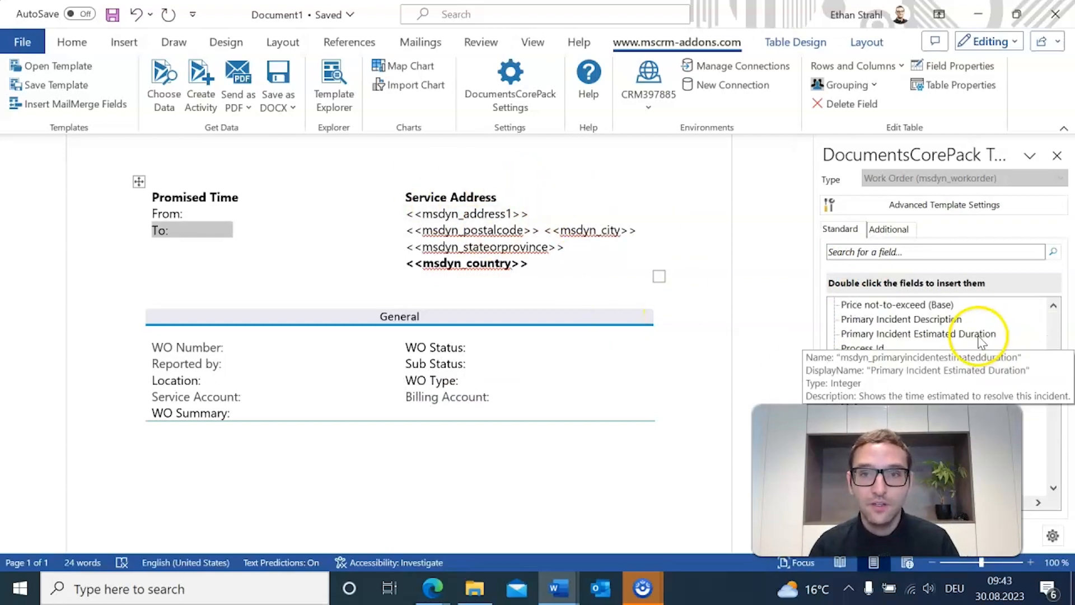
{"action": "scroll", "coordinate": [1005, 340], "scroll_direction": "down", "scroll_amount": 3}
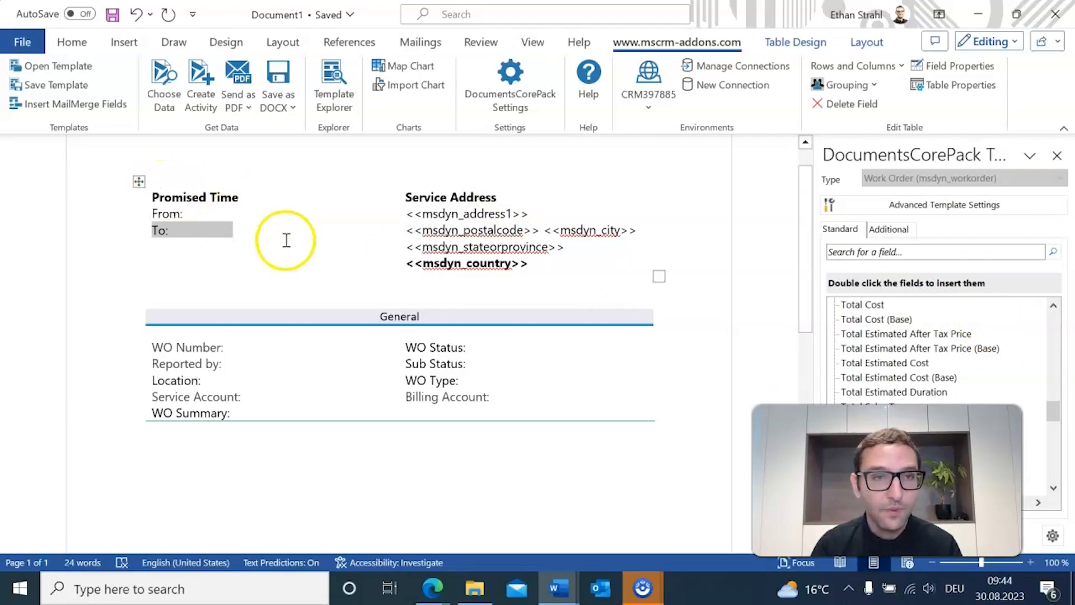
{"action": "left_click", "coordinate": [242, 215]}
{"action": "scroll", "coordinate": [983, 336], "scroll_direction": "up", "scroll_amount": 3}
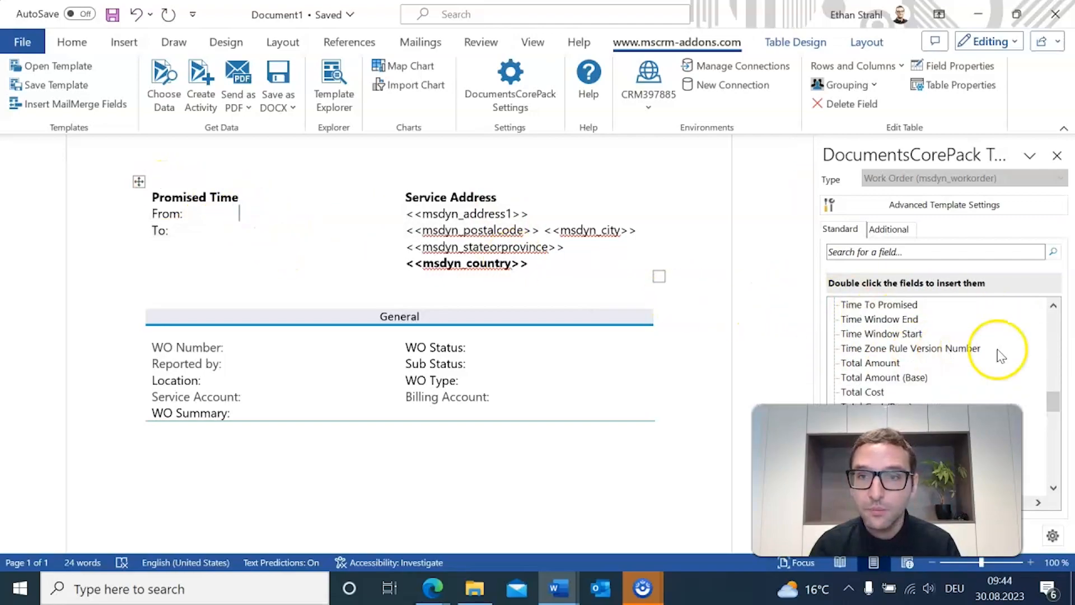
{"action": "left_click", "coordinate": [287, 213]}
{"action": "double_click", "coordinate": [899, 334]}
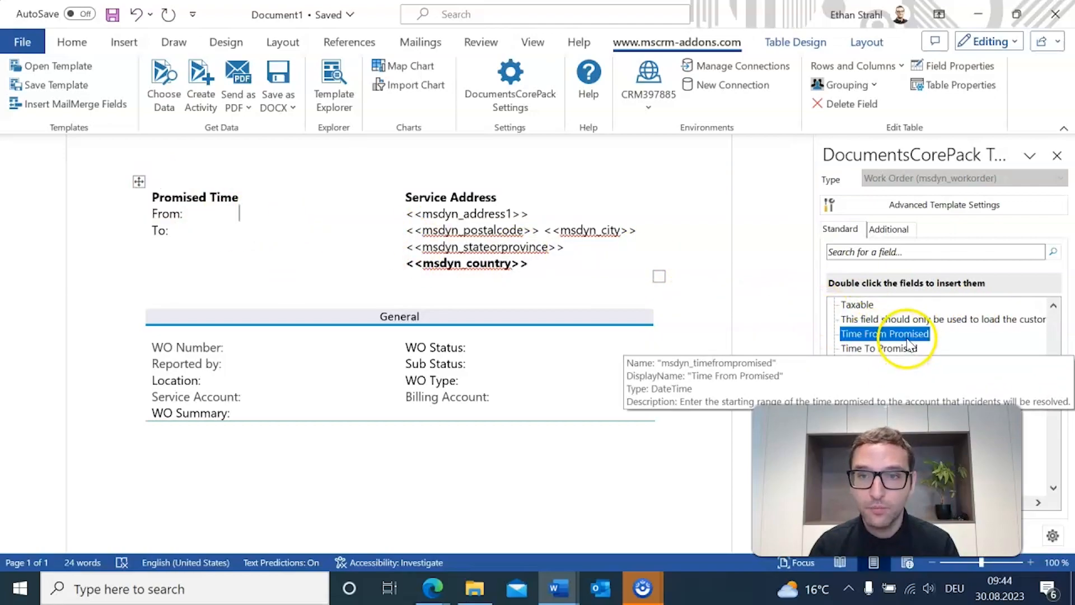
Step: Insert the Time To Promised field beside the To label under Promised Time
{"action": "left_click", "coordinate": [264, 269]}
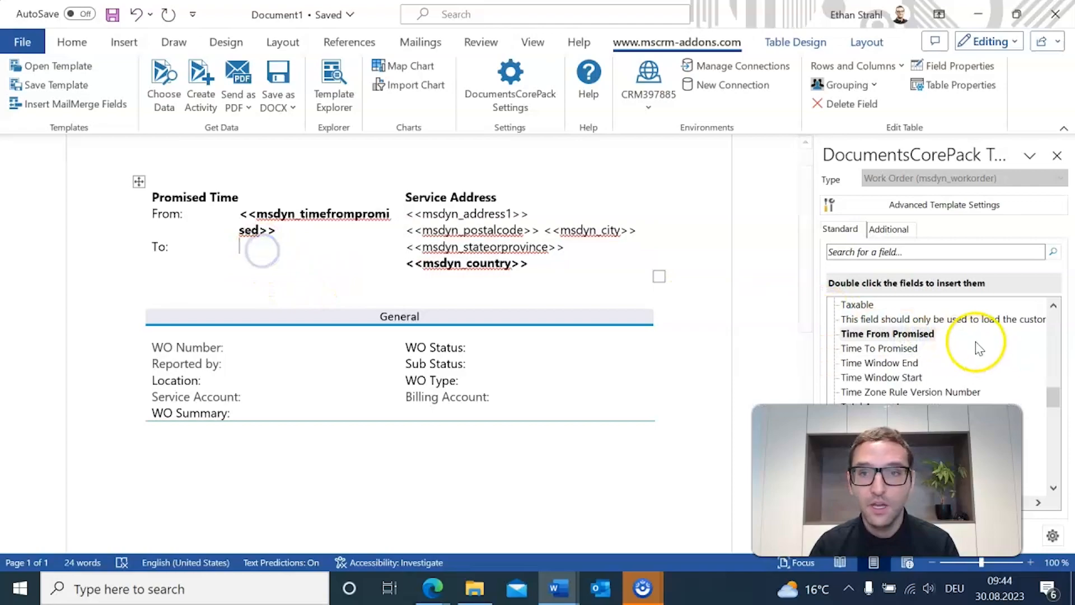
{"action": "double_click", "coordinate": [886, 349]}
{"action": "left_click", "coordinate": [242, 215]}
{"action": "left_click", "coordinate": [386, 294]}
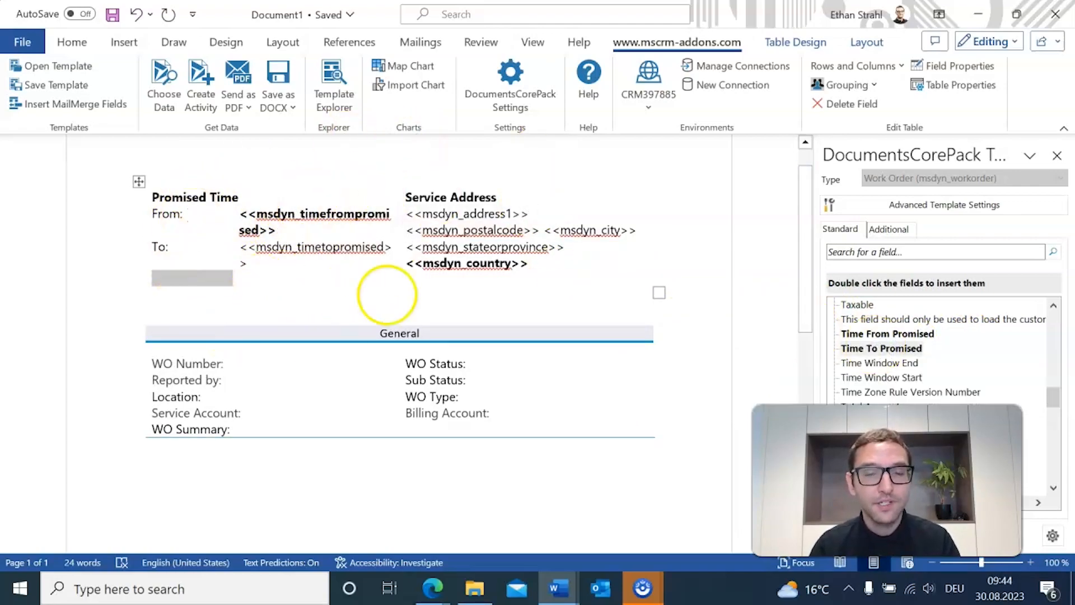
{"action": "left_click", "coordinate": [332, 267]}
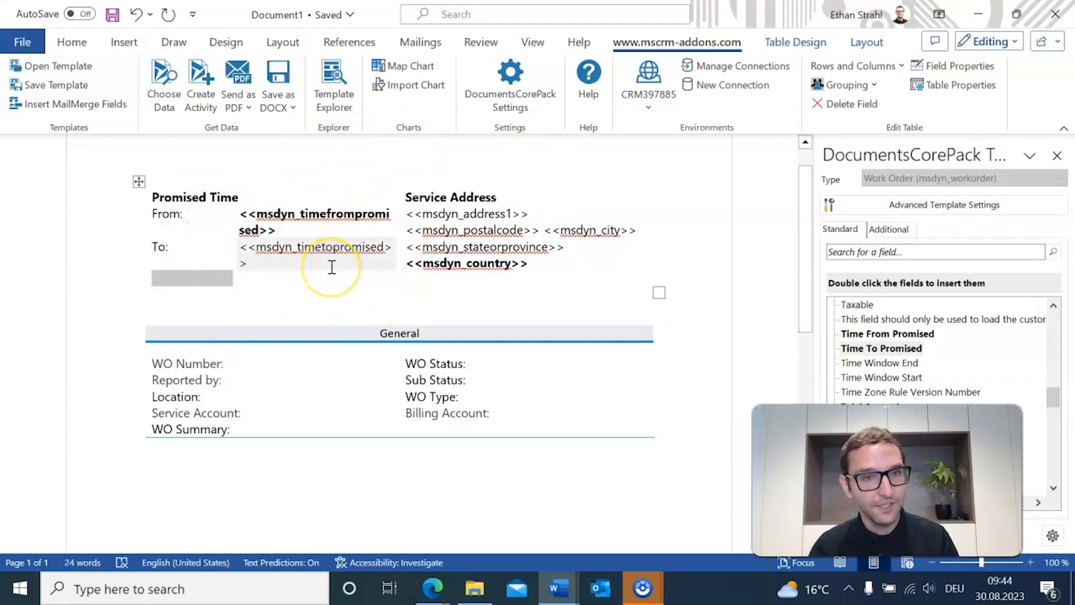
Step: Insert the System Status field beside the WO Status label in the General section
{"action": "scroll", "coordinate": [355, 305], "scroll_direction": "down", "scroll_amount": 1}
{"action": "scroll", "coordinate": [336, 334], "scroll_direction": "down", "scroll_amount": 1}
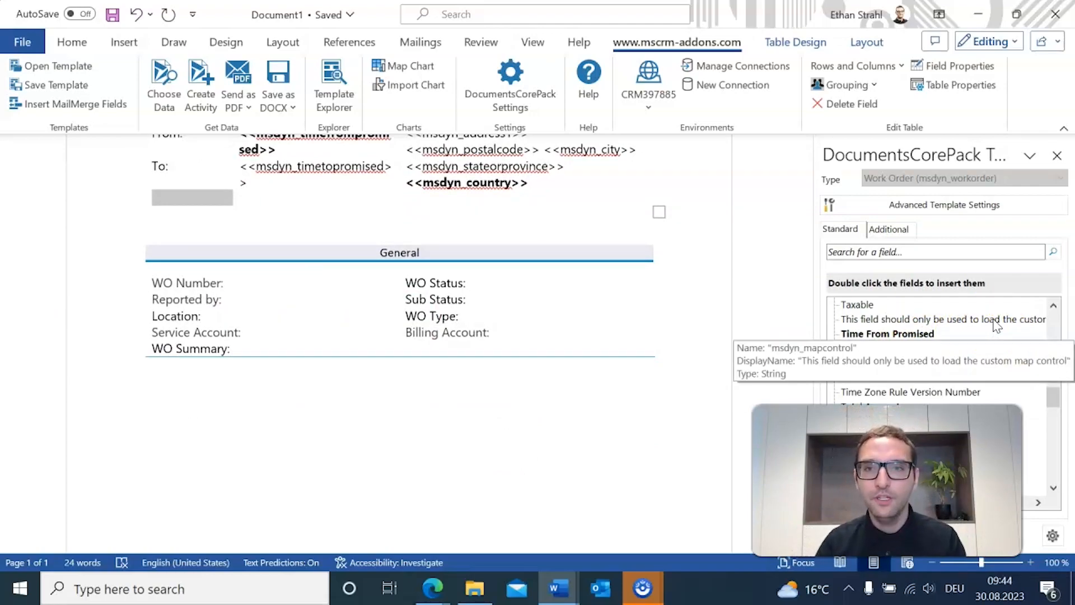
{"action": "scroll", "coordinate": [994, 322], "scroll_direction": "down", "scroll_amount": 5}
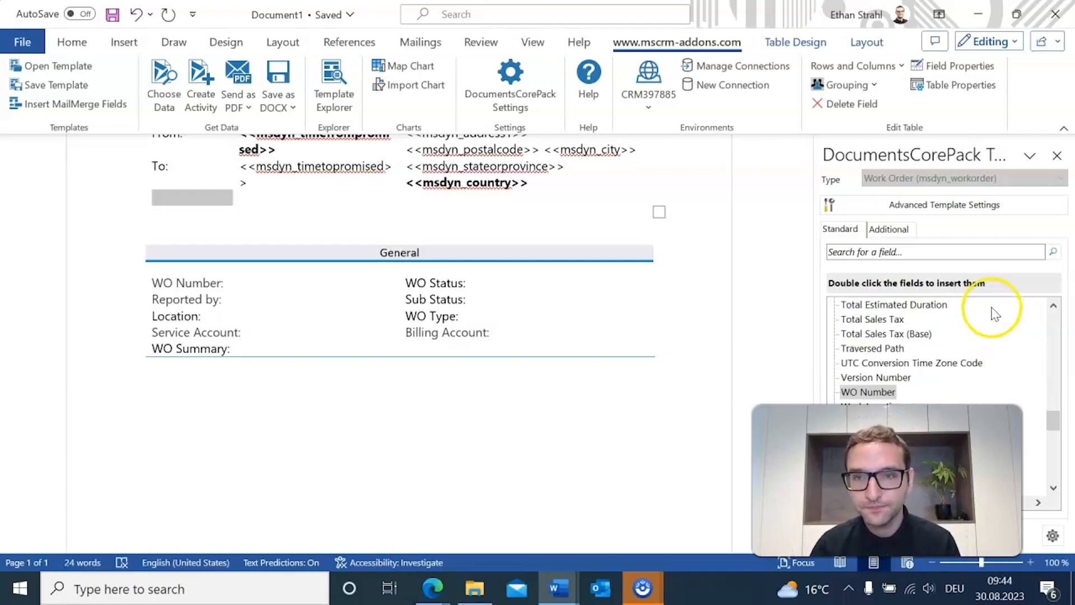
{"action": "scroll", "coordinate": [990, 325], "scroll_direction": "down", "scroll_amount": 1}
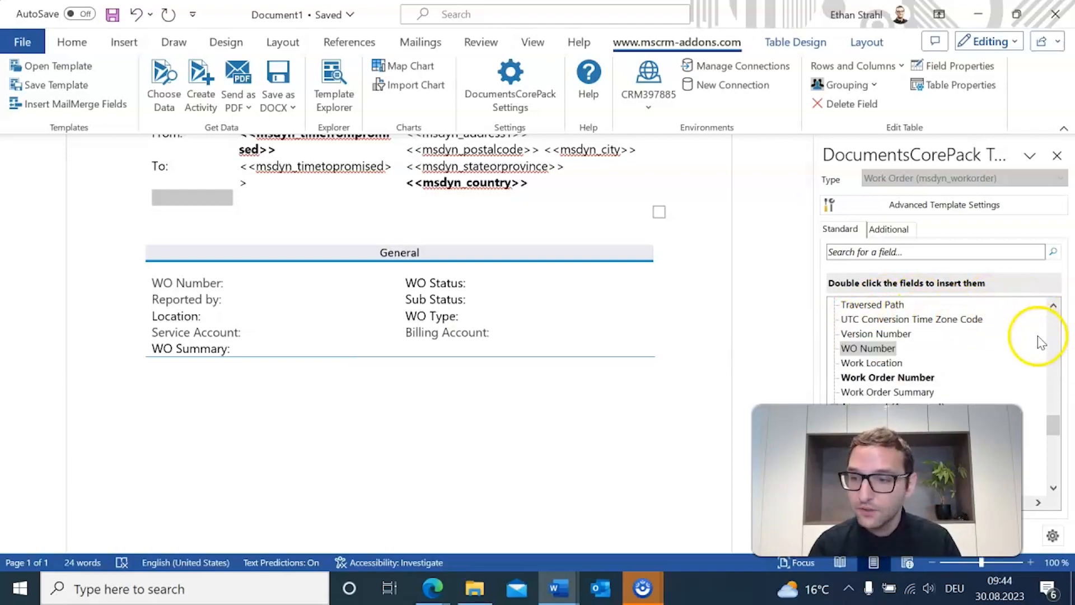
{"action": "scroll", "coordinate": [908, 355], "scroll_direction": "up", "scroll_amount": 6}
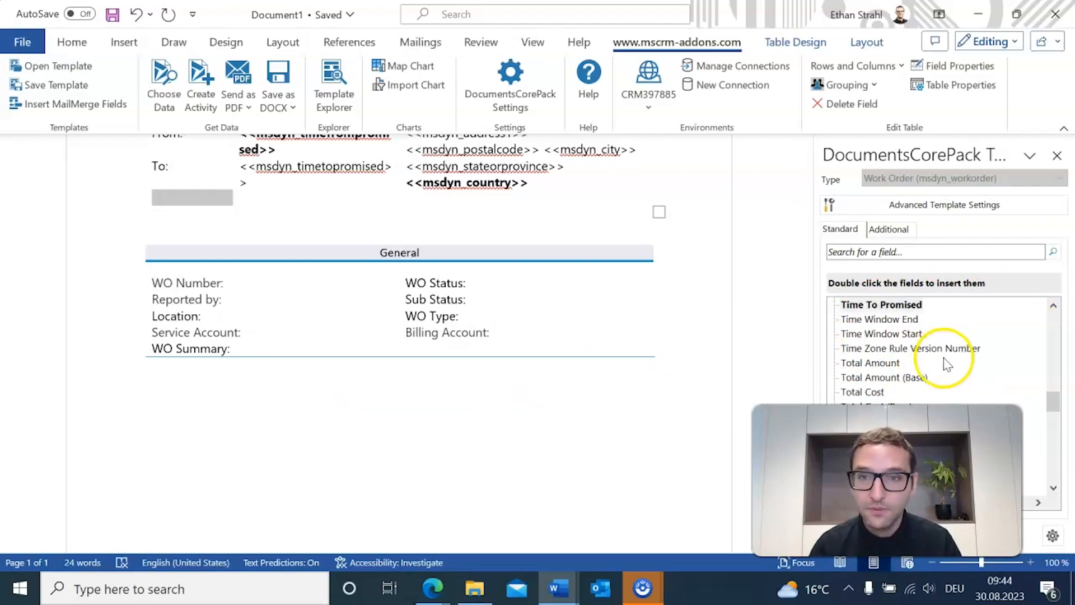
{"action": "scroll", "coordinate": [946, 370], "scroll_direction": "up", "scroll_amount": 2}
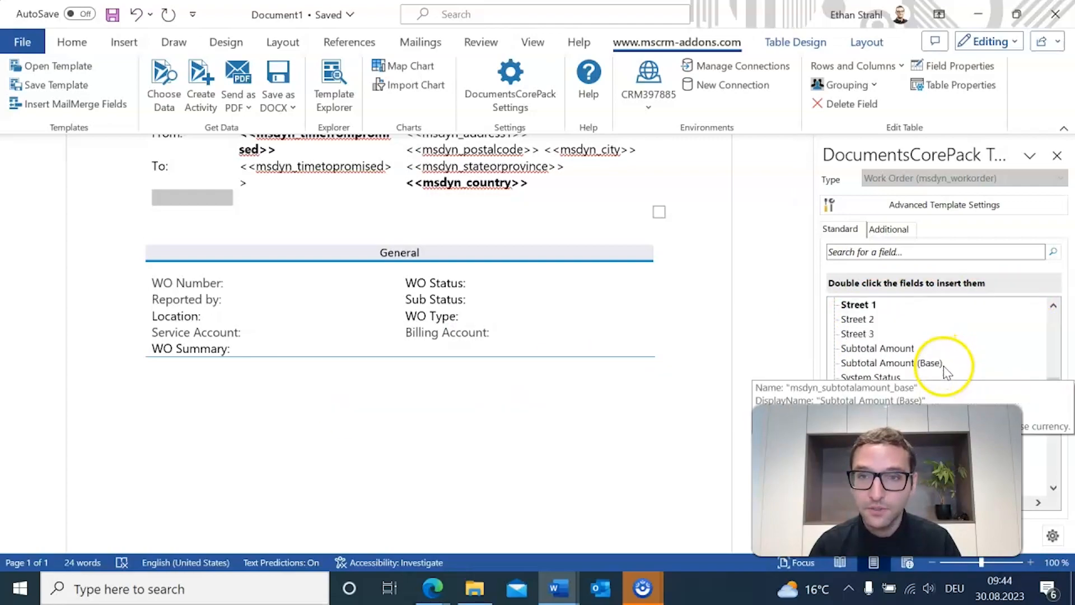
{"action": "left_click", "coordinate": [528, 285]}
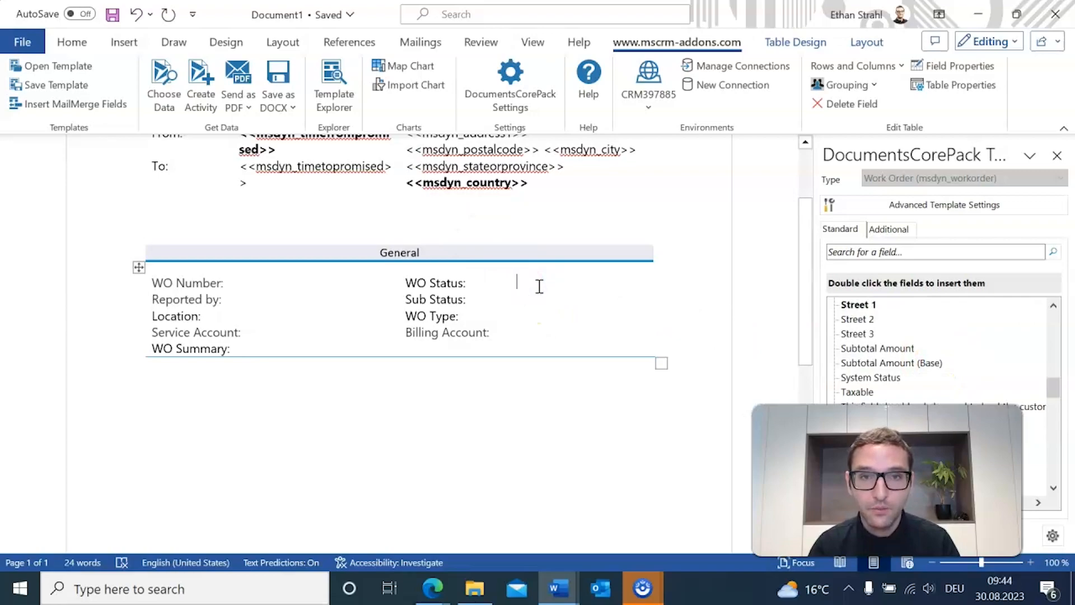
{"action": "double_click", "coordinate": [865, 378]}
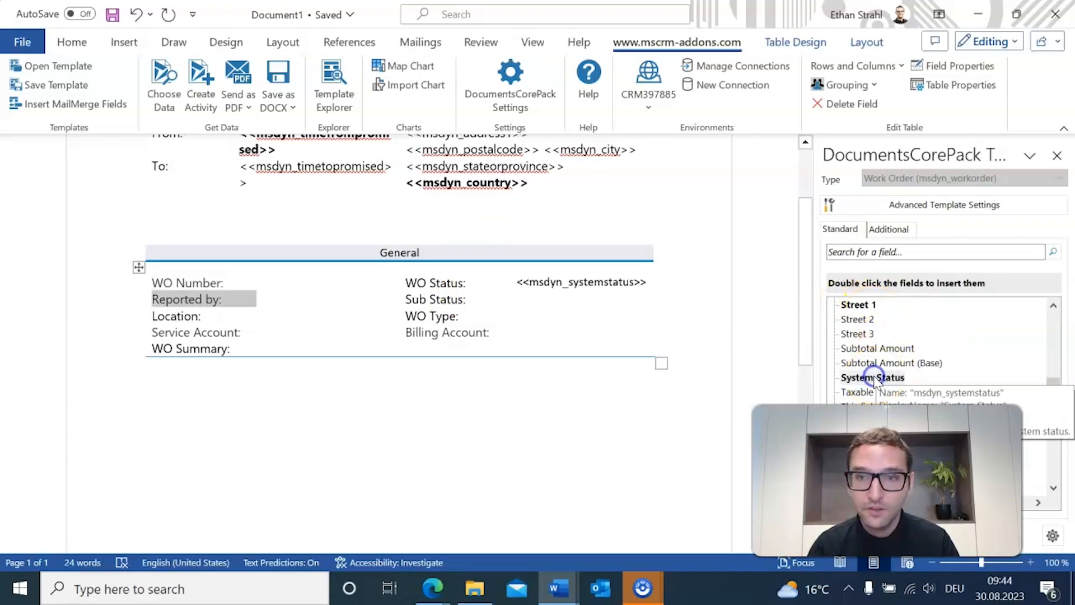
Step: Insert the Work Location field beside the Location label in the General section
{"action": "scroll", "coordinate": [871, 319], "scroll_direction": "down", "scroll_amount": 6}
{"action": "scroll", "coordinate": [995, 345], "scroll_direction": "down", "scroll_amount": 1}
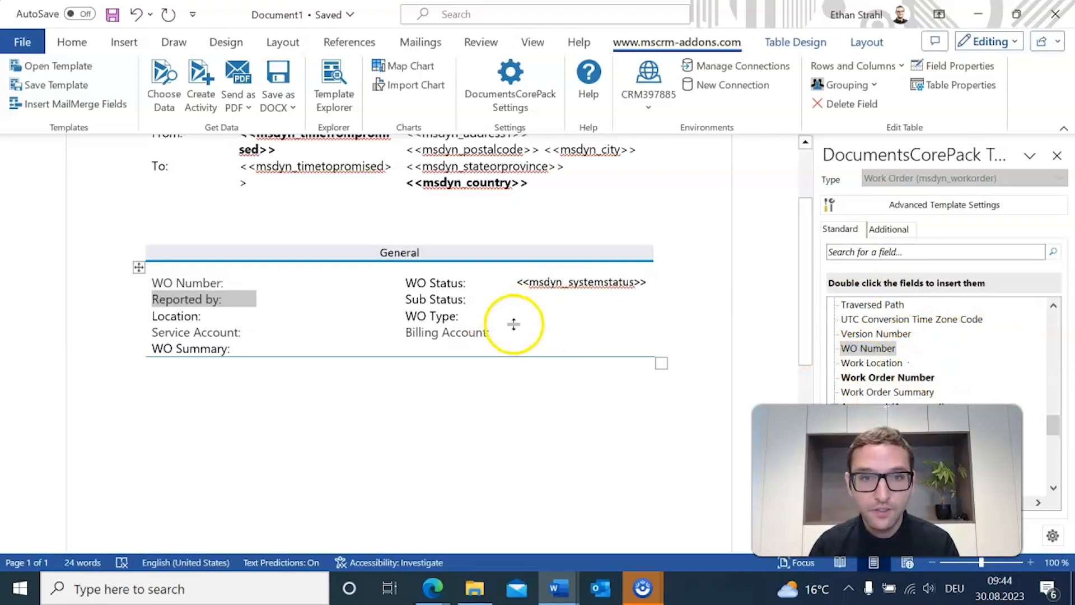
{"action": "left_click", "coordinate": [268, 314]}
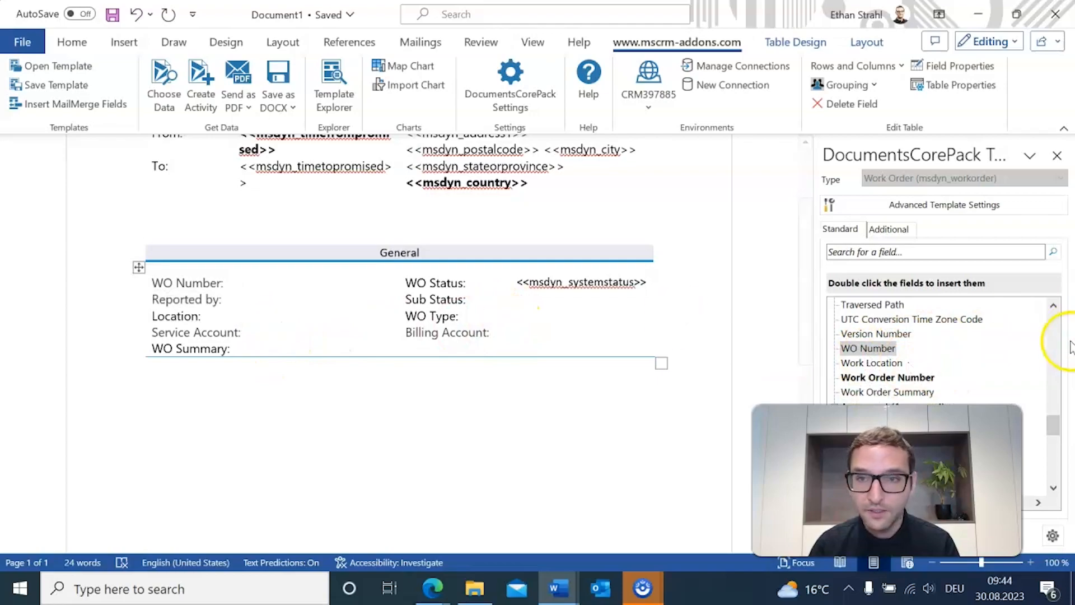
{"action": "double_click", "coordinate": [865, 364]}
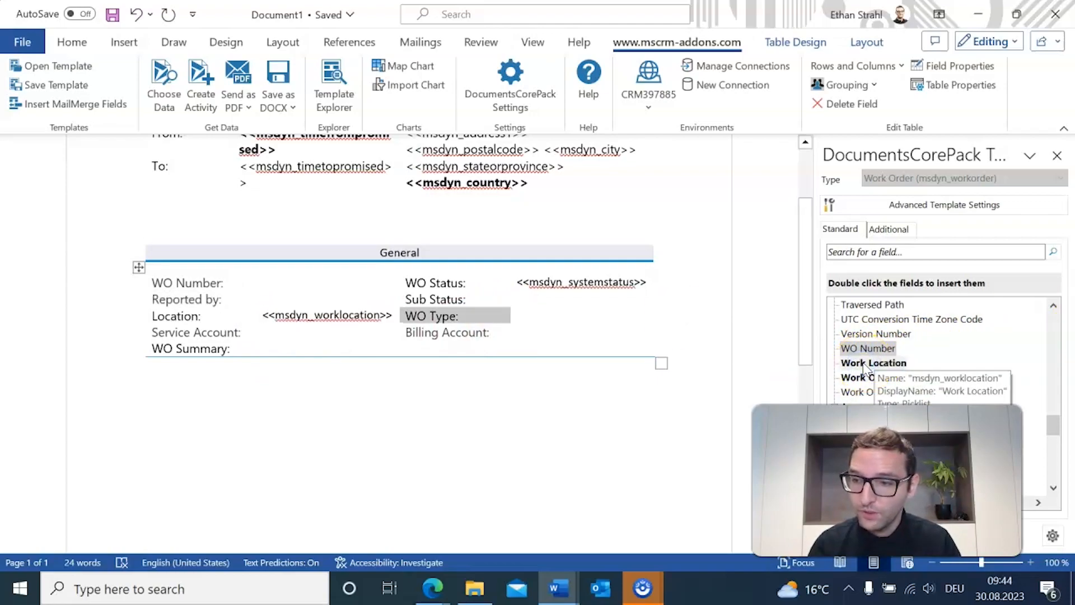
Step: Insert the Work Order Number field beside WO Number and the Work Order Summary field beside WO Summary
{"action": "left_click", "coordinate": [273, 282]}
{"action": "double_click", "coordinate": [906, 378]}
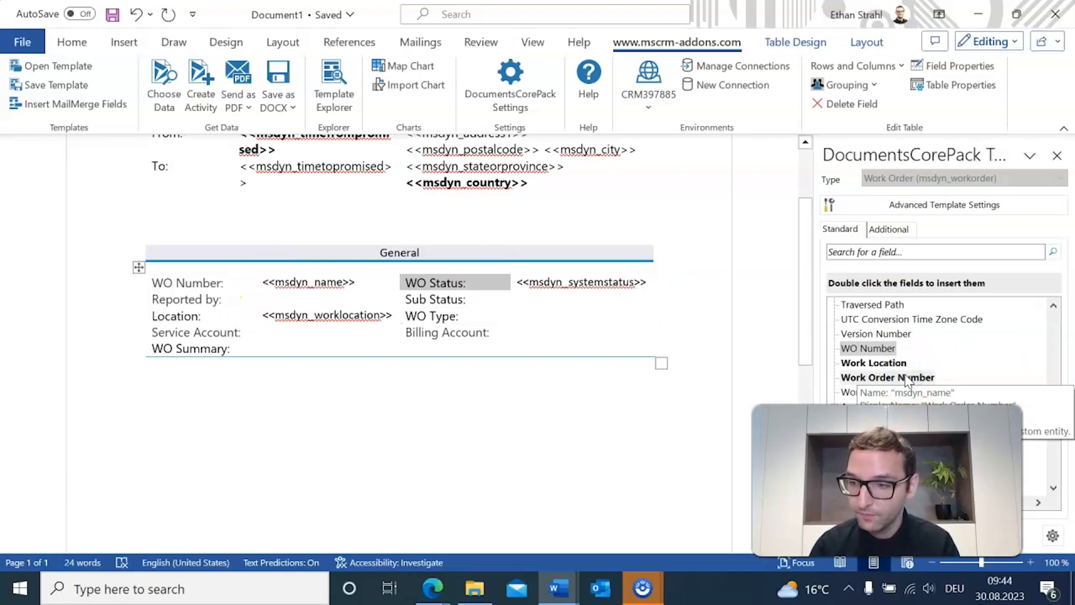
{"action": "left_click", "coordinate": [286, 348]}
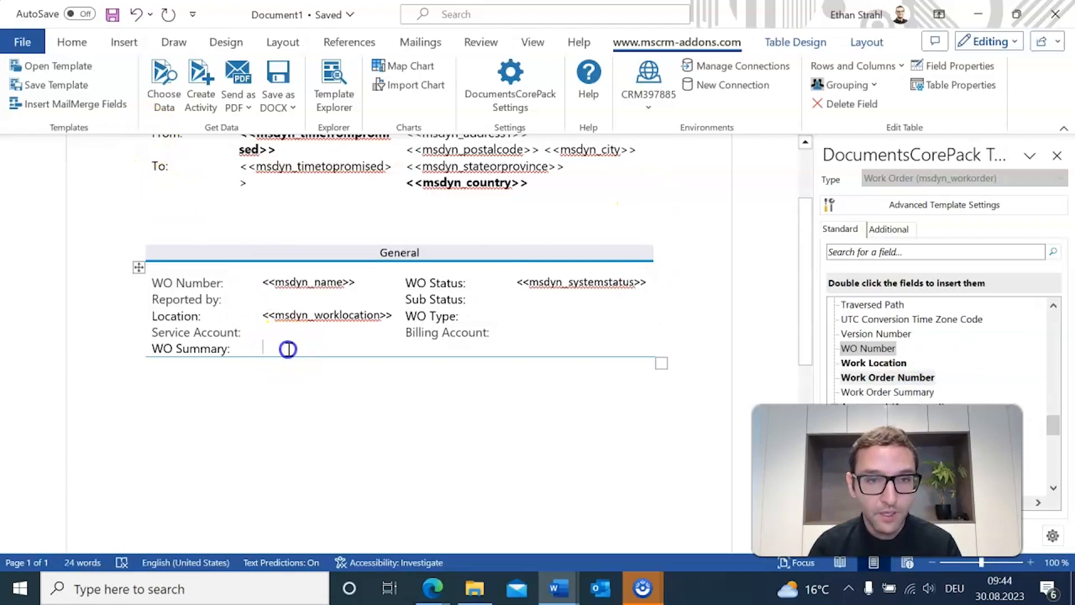
{"action": "double_click", "coordinate": [890, 392]}
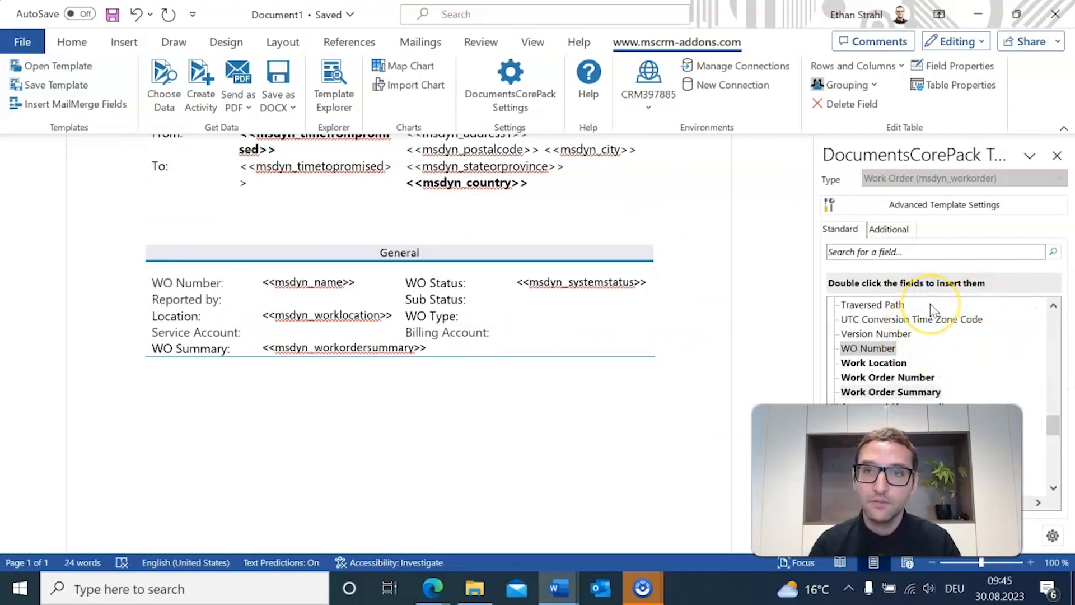
Step: Insert the Account Name field of the related Billing Account (Account) record beside the Billing Account label
{"action": "scroll", "coordinate": [971, 358], "scroll_direction": "down", "scroll_amount": 2}
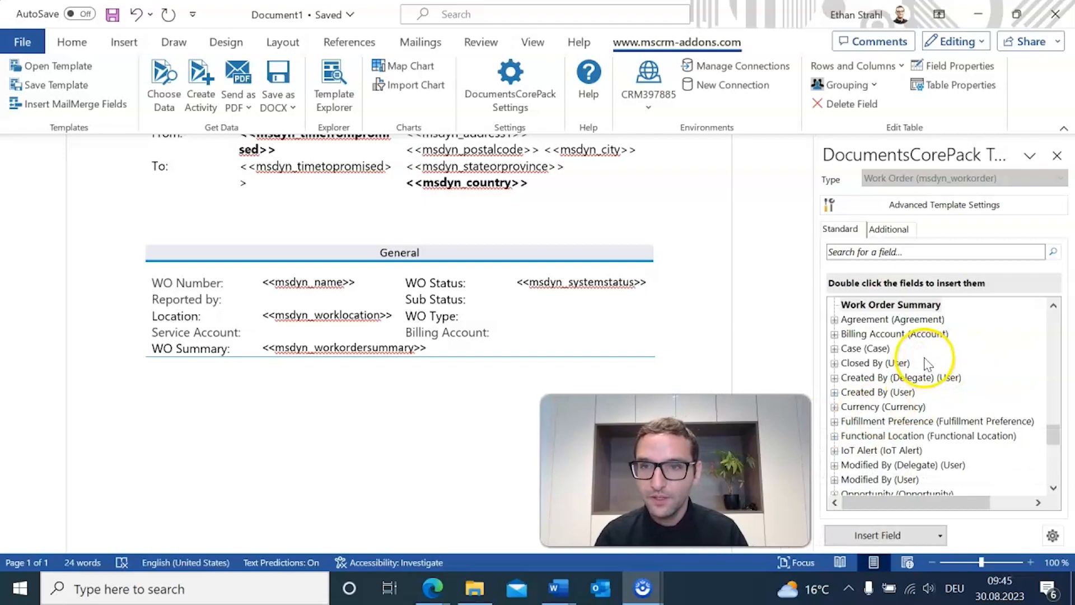
{"action": "left_click", "coordinate": [835, 335]}
{"action": "left_click", "coordinate": [836, 334]}
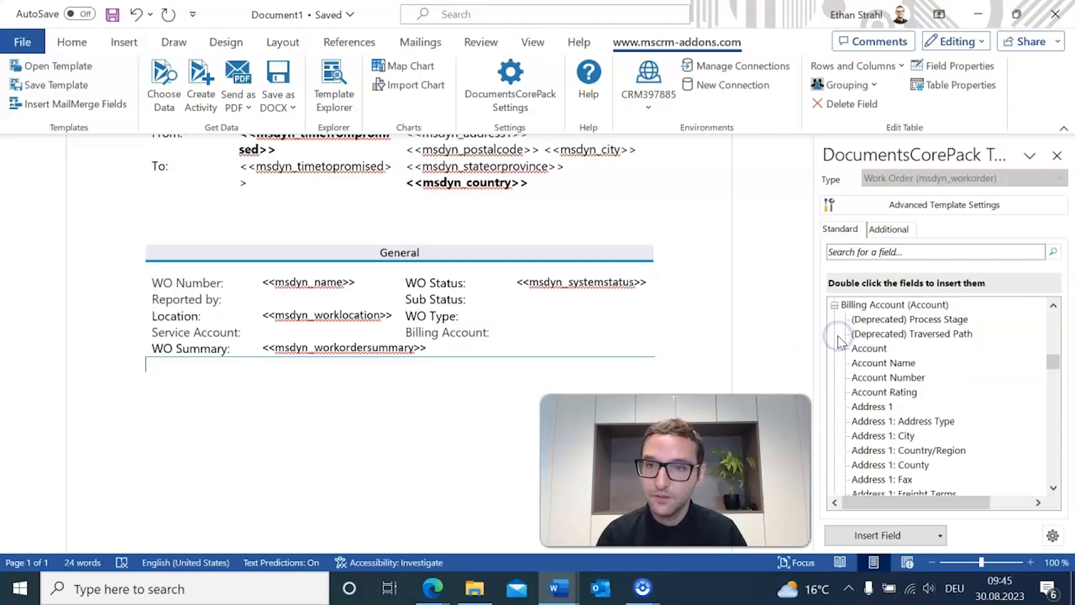
{"action": "left_click", "coordinate": [536, 331]}
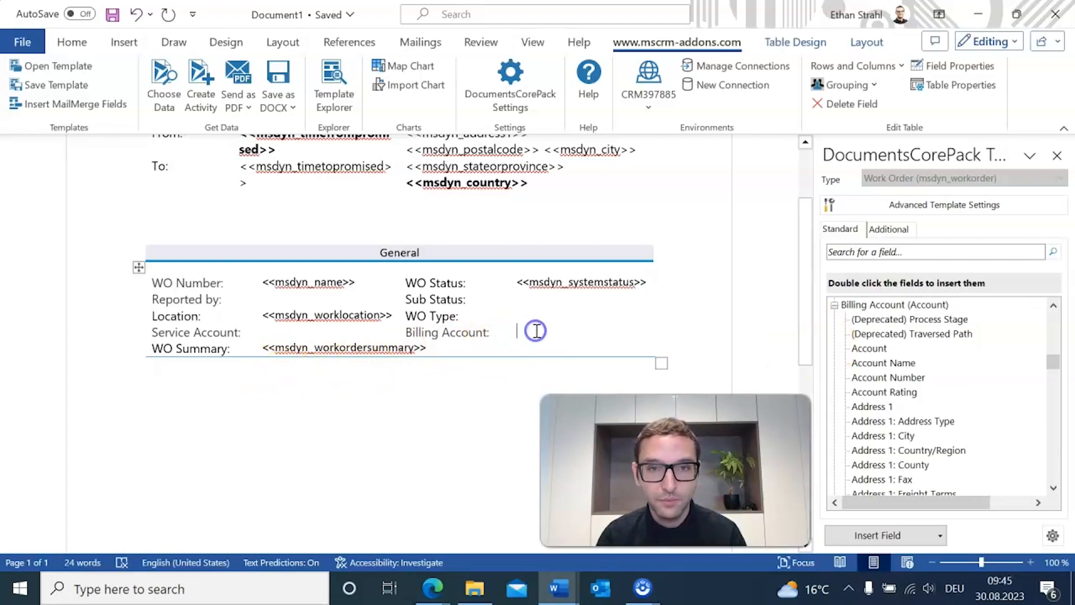
{"action": "double_click", "coordinate": [872, 364]}
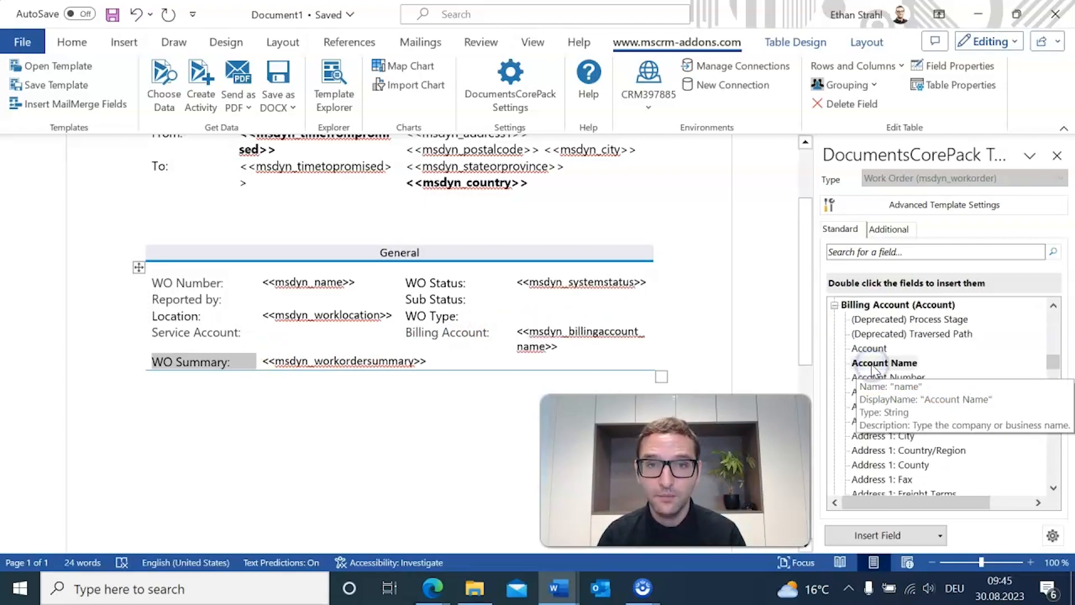
{"action": "left_click", "coordinate": [601, 342]}
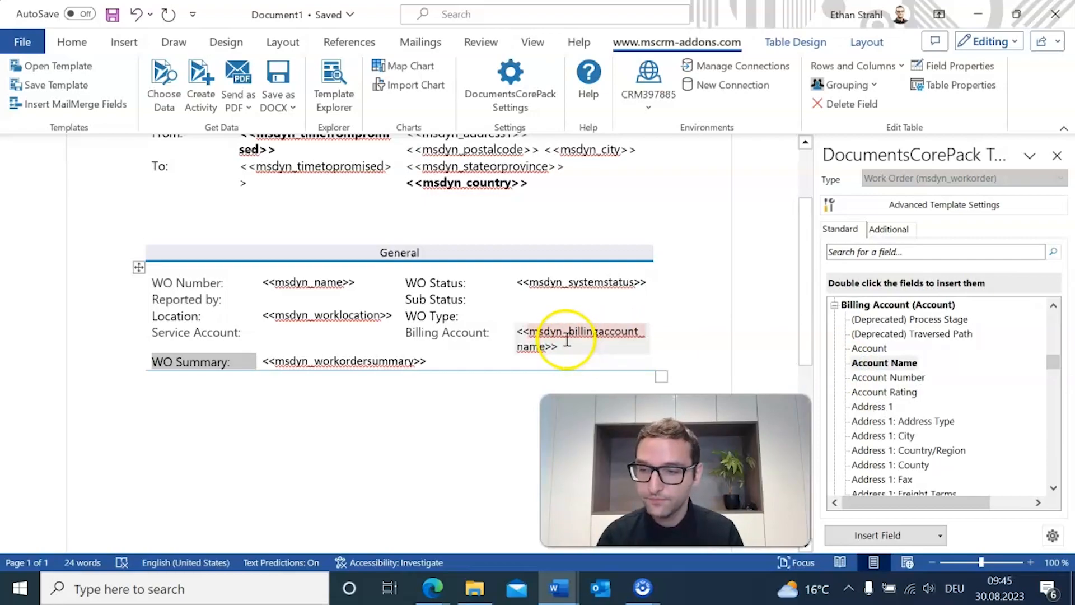
{"action": "left_click", "coordinate": [835, 305]}
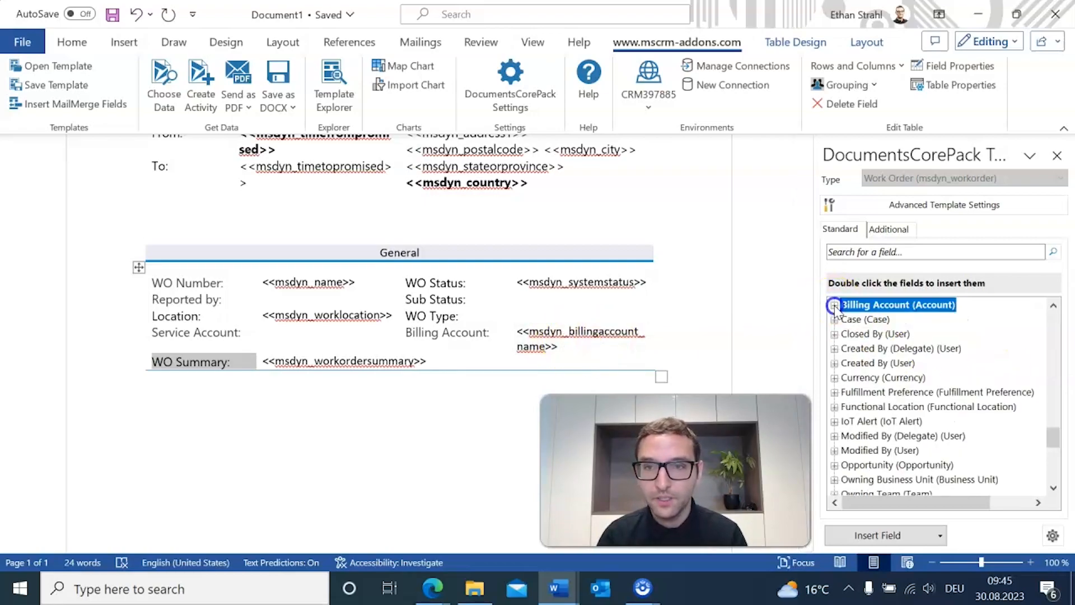
Step: Insert the Full Name field of the related Reported By Contact (Contact) record beside the Reported by label
{"action": "scroll", "coordinate": [935, 370], "scroll_direction": "down", "scroll_amount": 3}
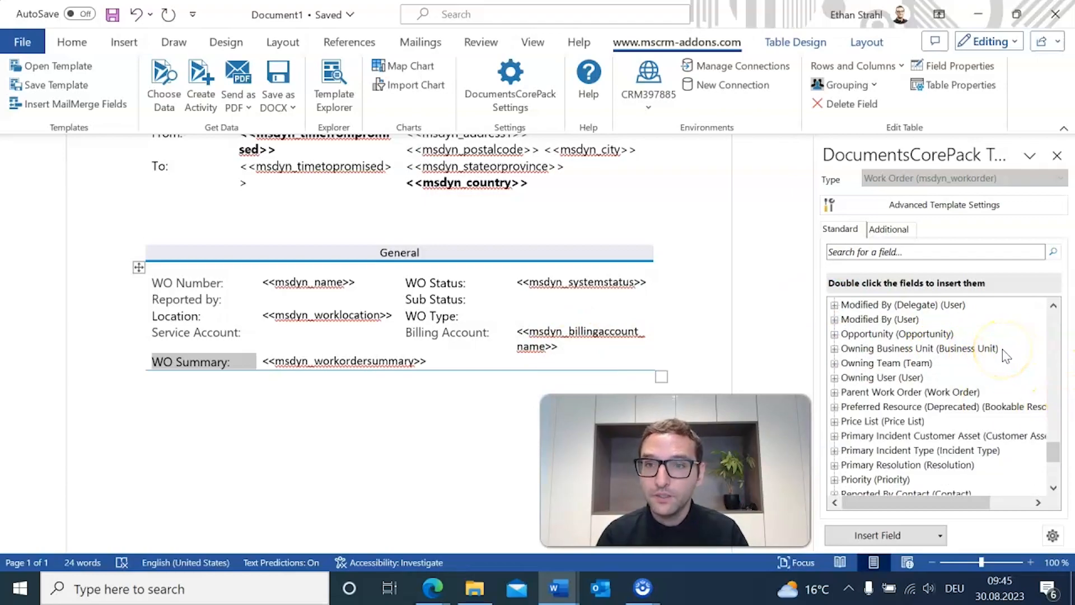
{"action": "scroll", "coordinate": [1003, 350], "scroll_direction": "down", "scroll_amount": 1}
{"action": "left_click", "coordinate": [835, 452]}
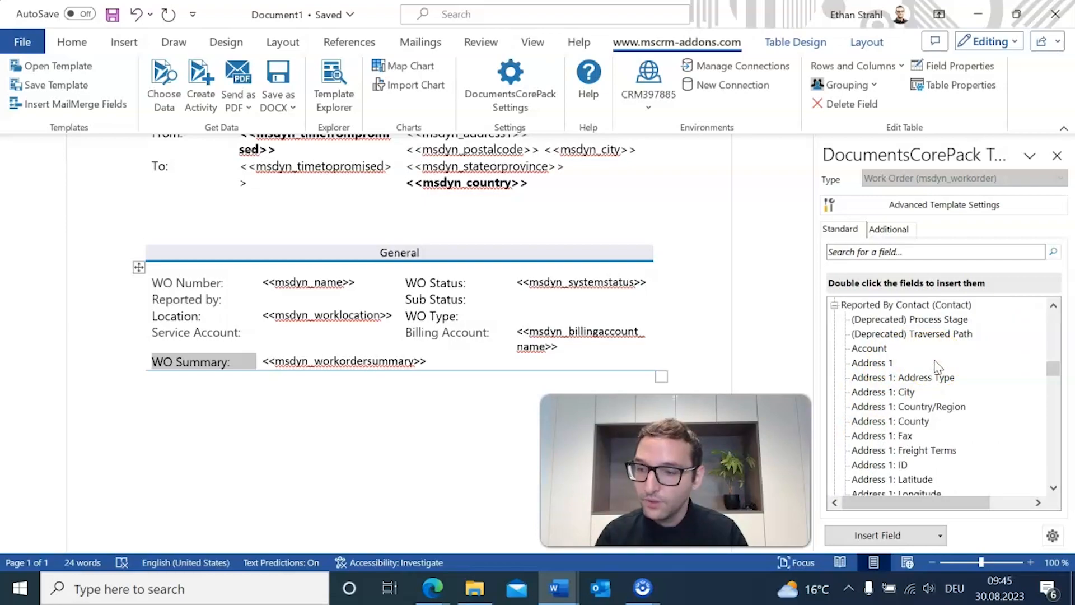
{"action": "scroll", "coordinate": [941, 364], "scroll_direction": "down", "scroll_amount": 15}
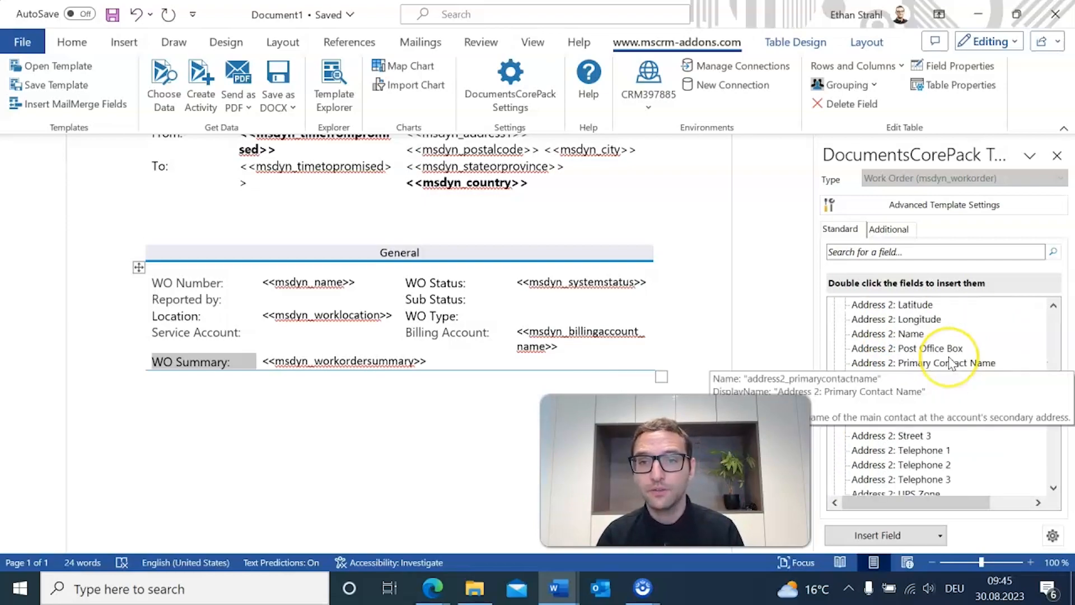
{"action": "scroll", "coordinate": [952, 363], "scroll_direction": "down", "scroll_amount": 15}
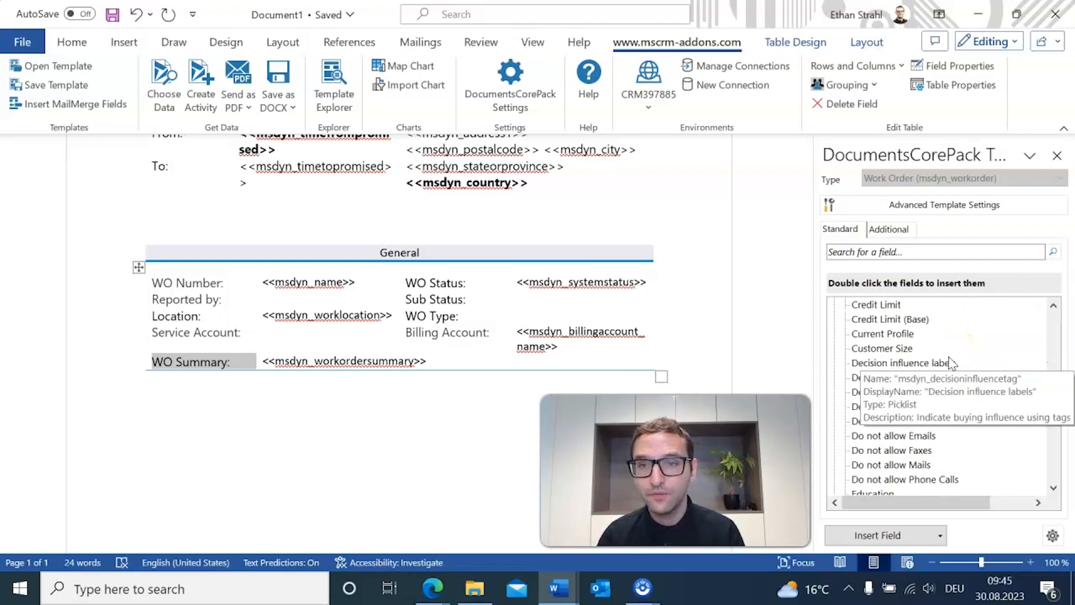
{"action": "scroll", "coordinate": [955, 361], "scroll_direction": "down", "scroll_amount": 2}
{"action": "scroll", "coordinate": [991, 365], "scroll_direction": "down", "scroll_amount": 1}
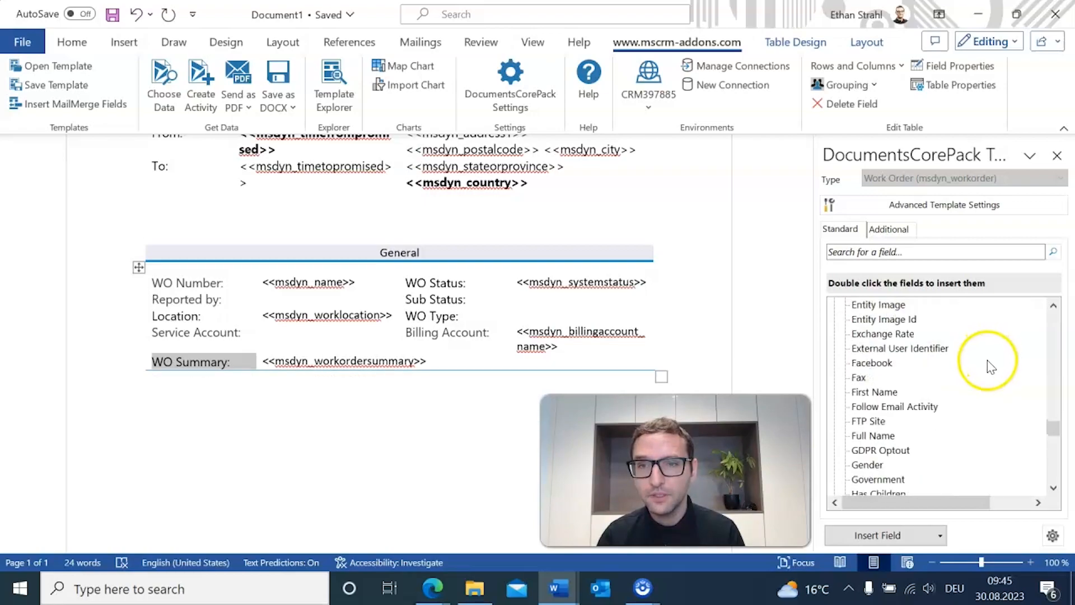
{"action": "scroll", "coordinate": [991, 365], "scroll_direction": "down", "scroll_amount": 1}
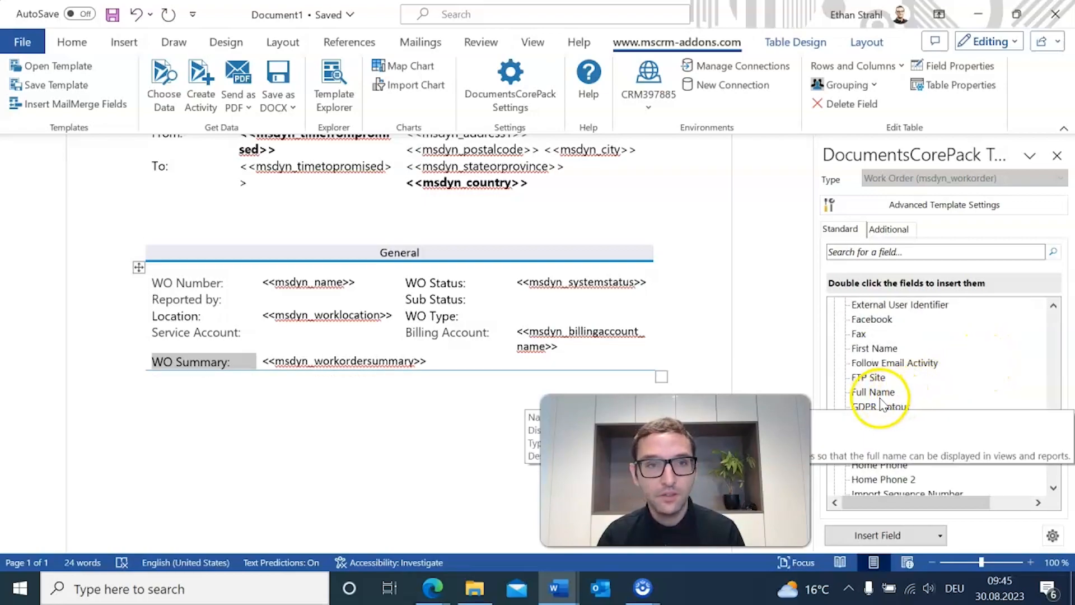
{"action": "left_click", "coordinate": [317, 303]}
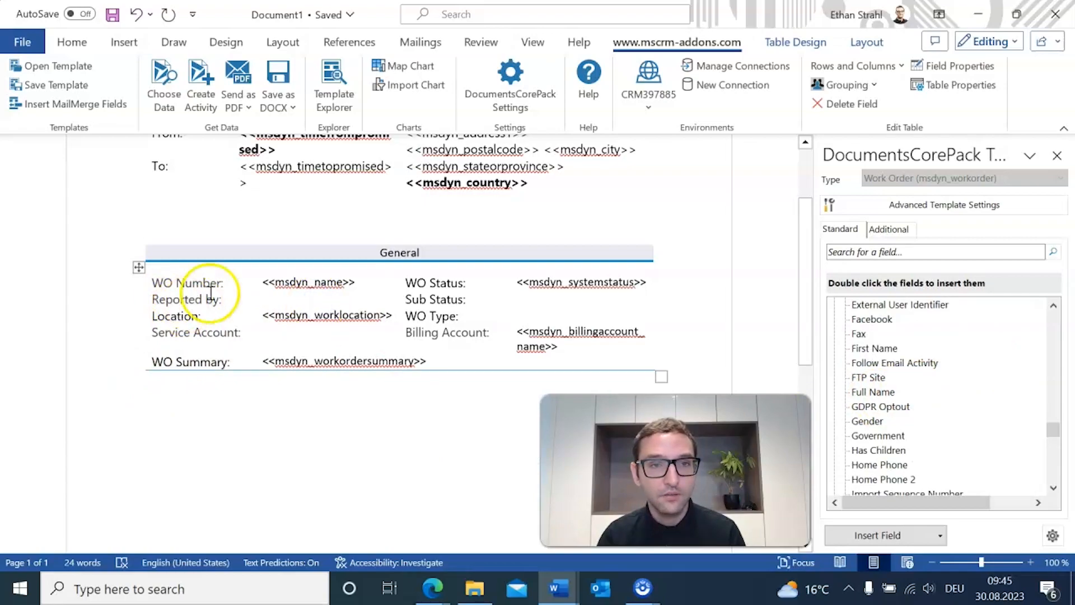
{"action": "double_click", "coordinate": [874, 392]}
{"action": "scroll", "coordinate": [883, 356], "scroll_direction": "up", "scroll_amount": 10}
{"action": "scroll", "coordinate": [882, 355], "scroll_direction": "up", "scroll_amount": 10}
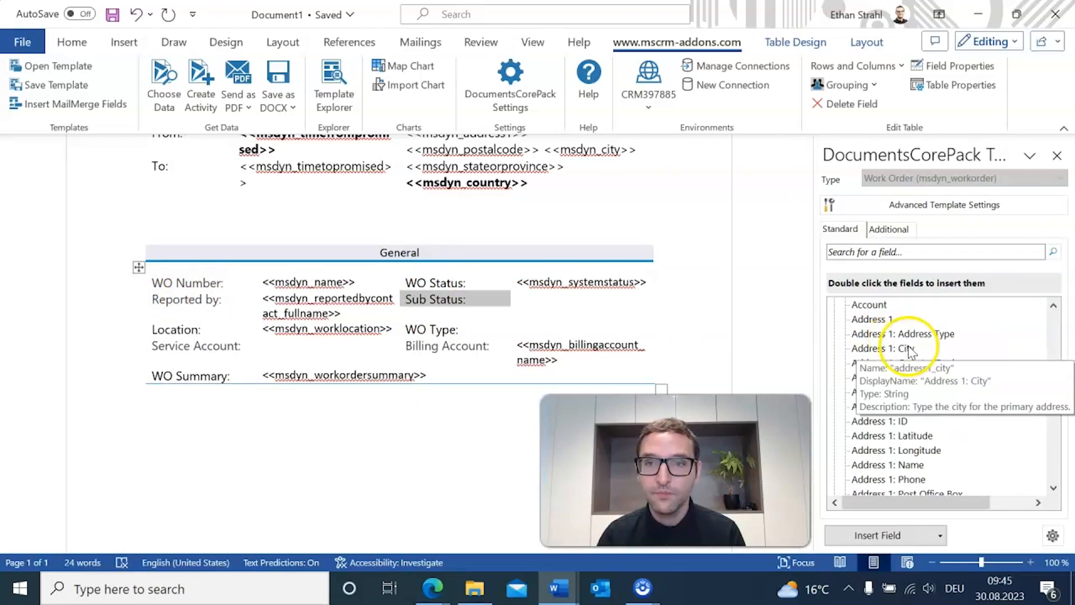
{"action": "left_click", "coordinate": [834, 436]}
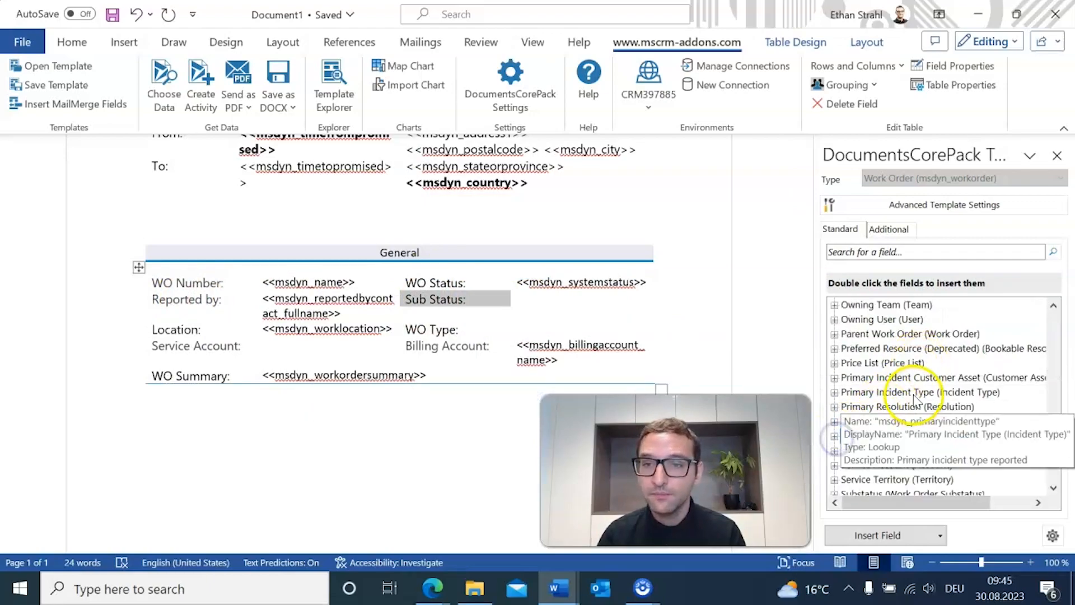
Step: Insert the Account Name field of the related Service Account (Account) record beside the Service Account label
{"action": "scroll", "coordinate": [1008, 384], "scroll_direction": "down", "scroll_amount": 2}
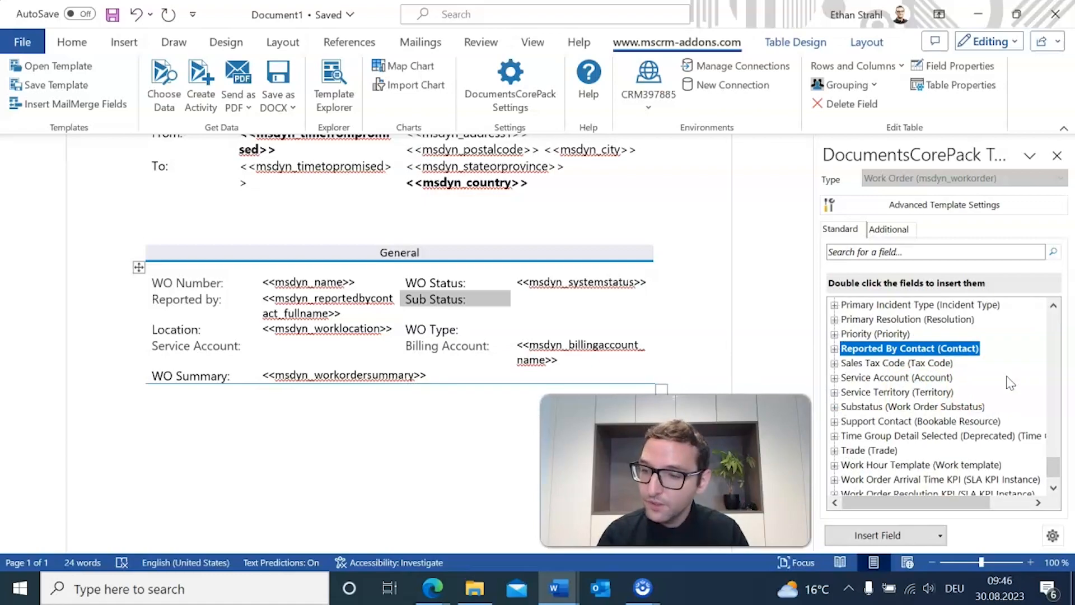
{"action": "left_click", "coordinate": [834, 377]}
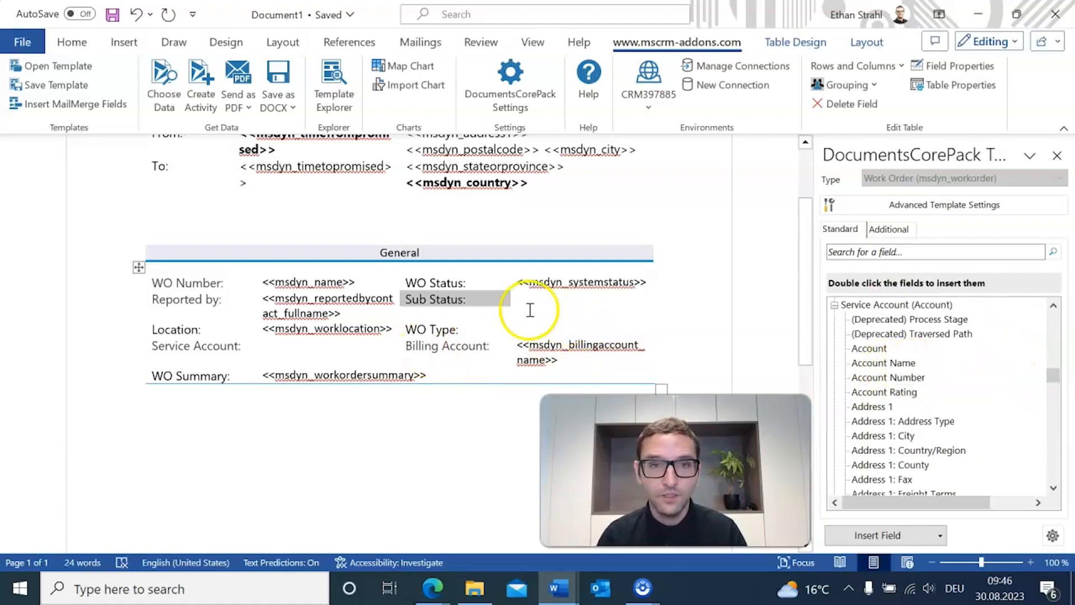
{"action": "left_click", "coordinate": [296, 350]}
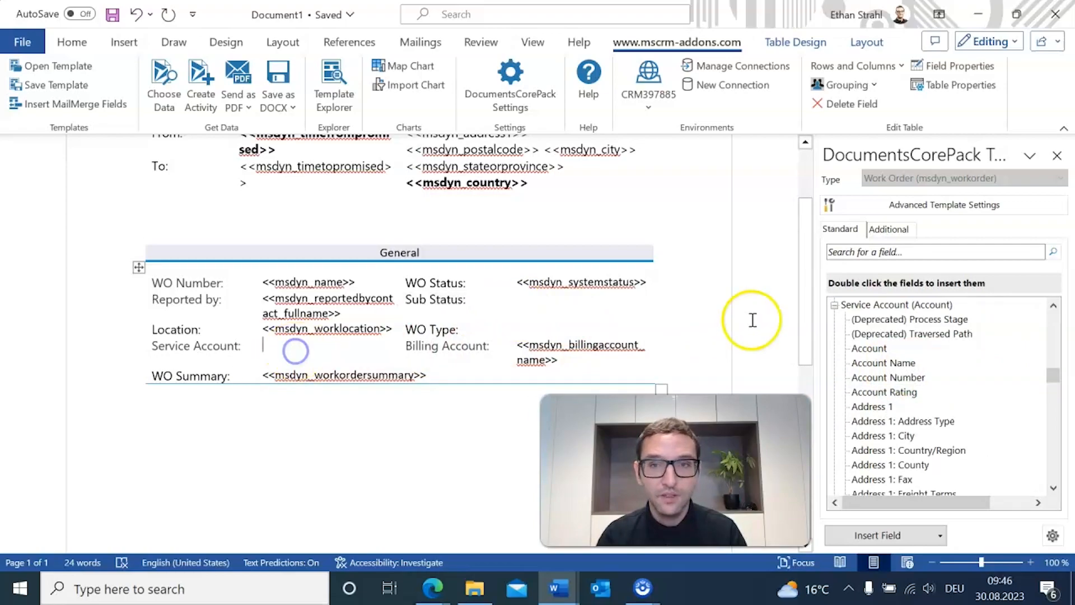
{"action": "double_click", "coordinate": [869, 364]}
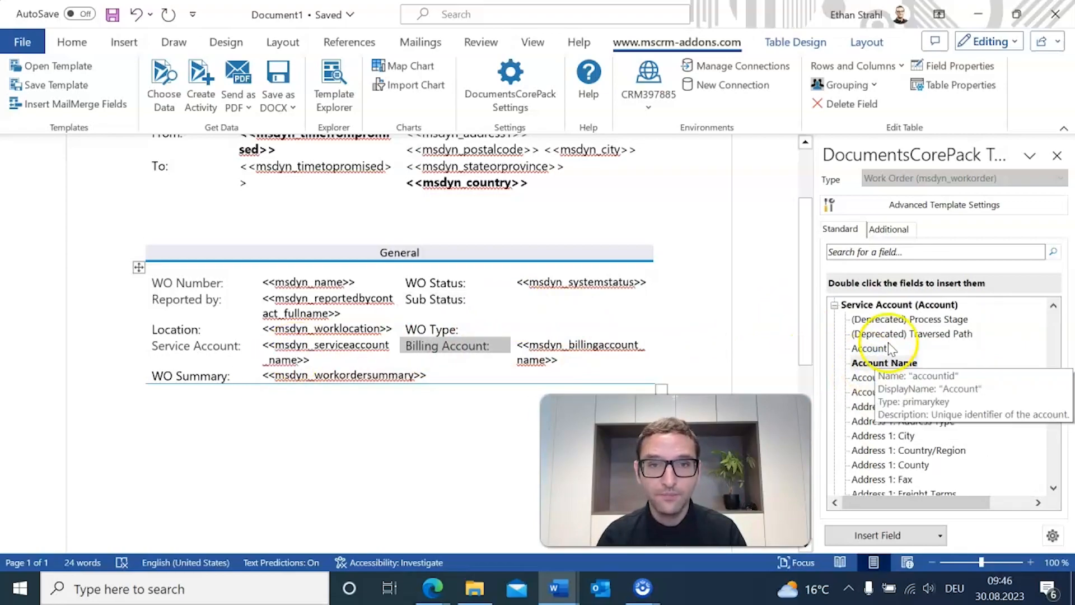
{"action": "left_click", "coordinate": [835, 306]}
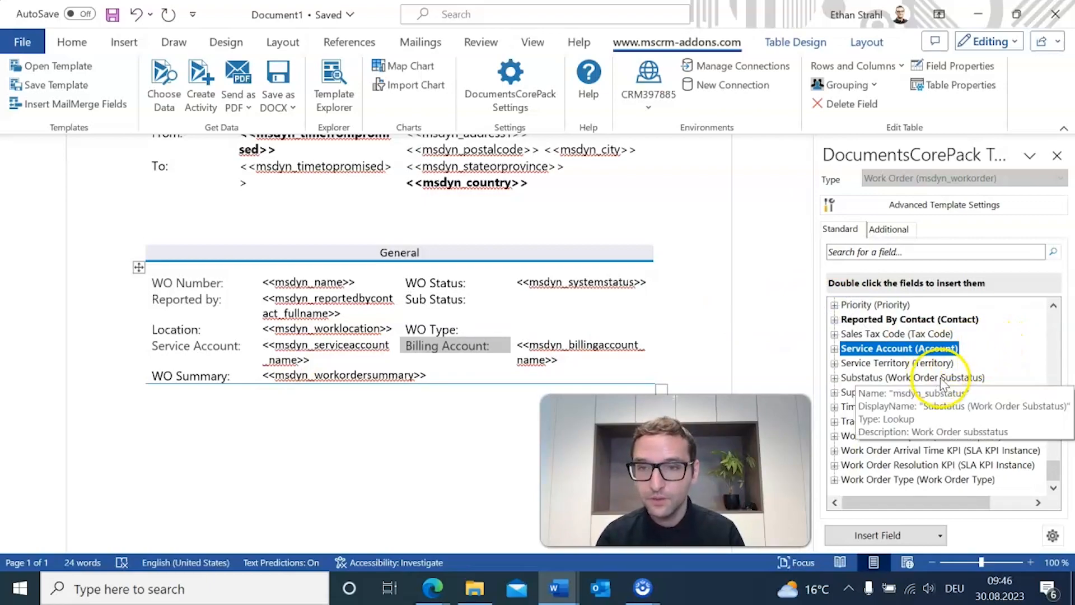
Step: Insert the Name field of the related Substatus (Work Order Substatus) record beside the Sub Status label
{"action": "left_click", "coordinate": [833, 378]}
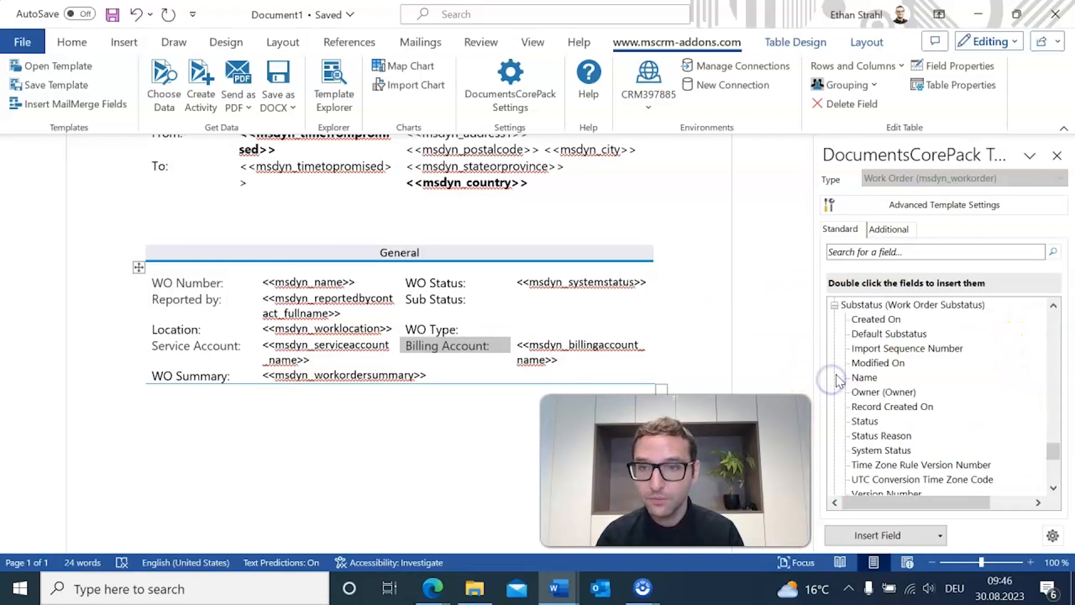
{"action": "left_click", "coordinate": [560, 301]}
{"action": "double_click", "coordinate": [872, 378]}
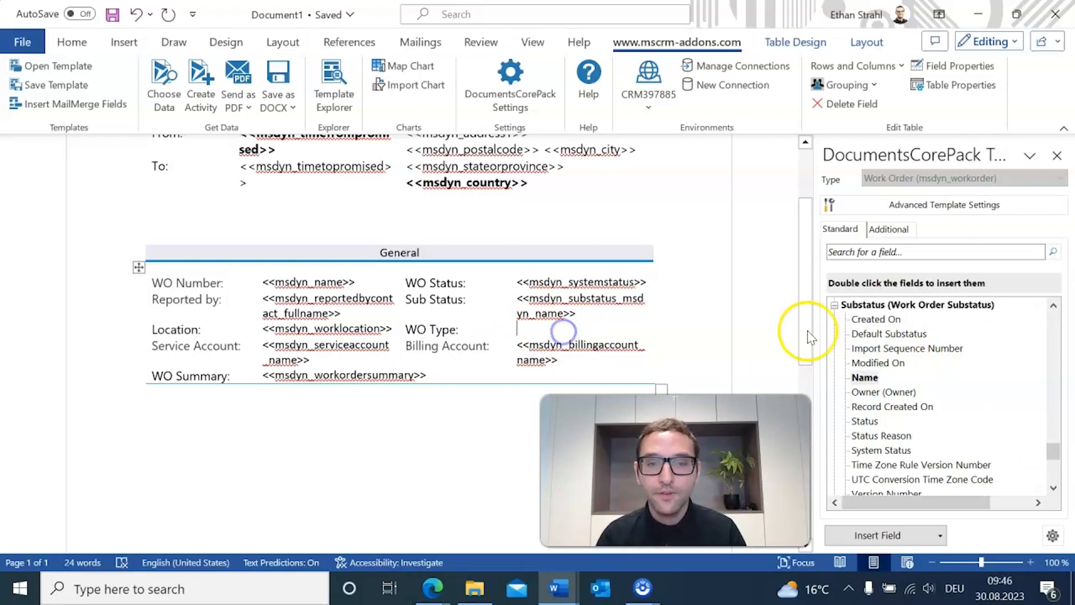
{"action": "left_click", "coordinate": [835, 304]}
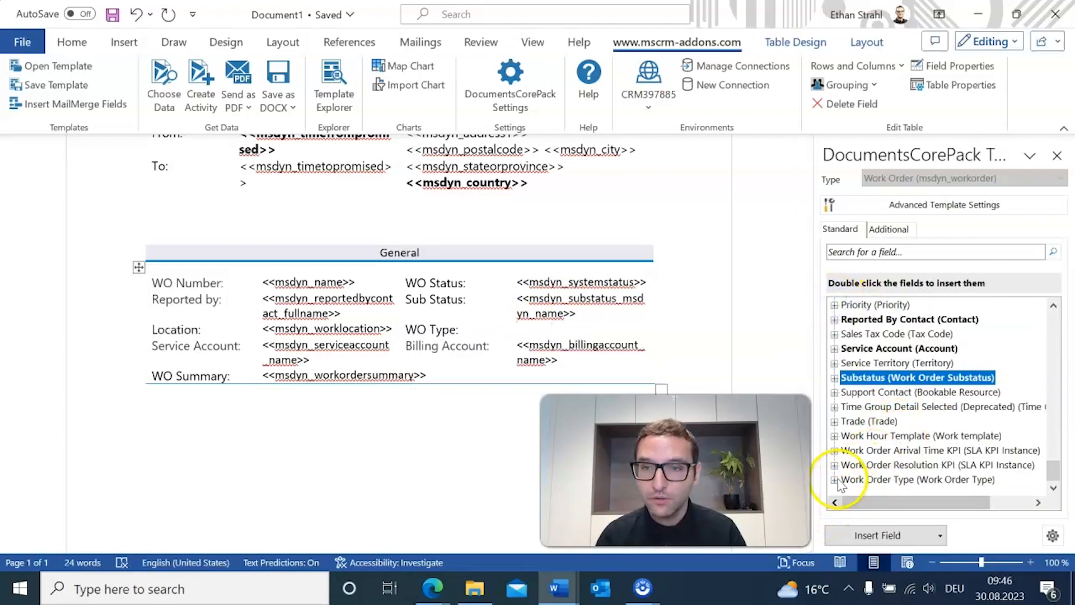
Step: Insert the Name field of the related Work Order Type (Work Order Type) record beside the WO Type label
{"action": "left_click", "coordinate": [835, 481]}
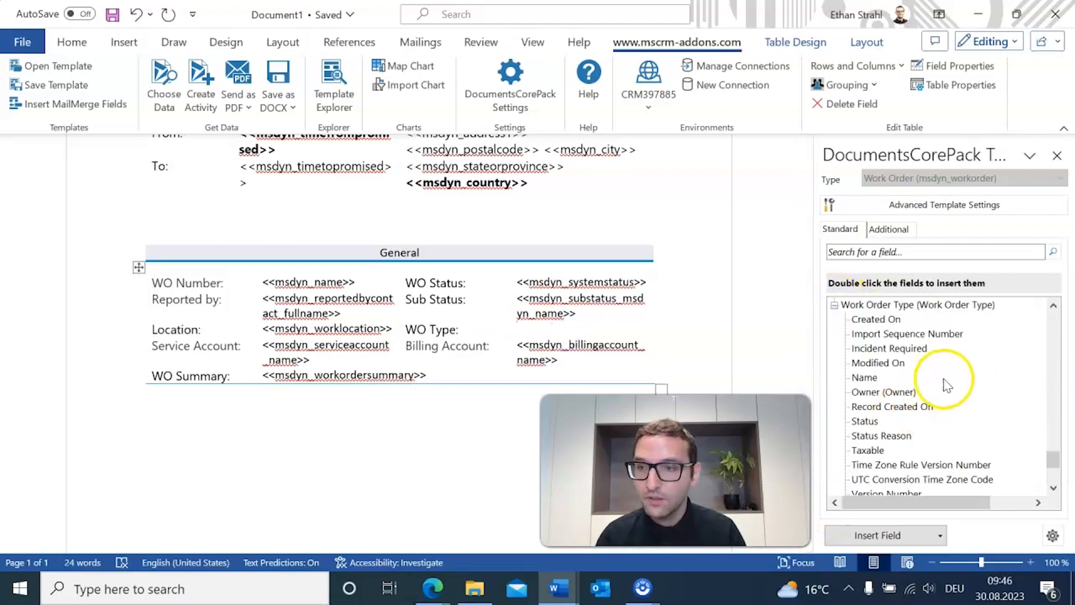
{"action": "double_click", "coordinate": [857, 378]}
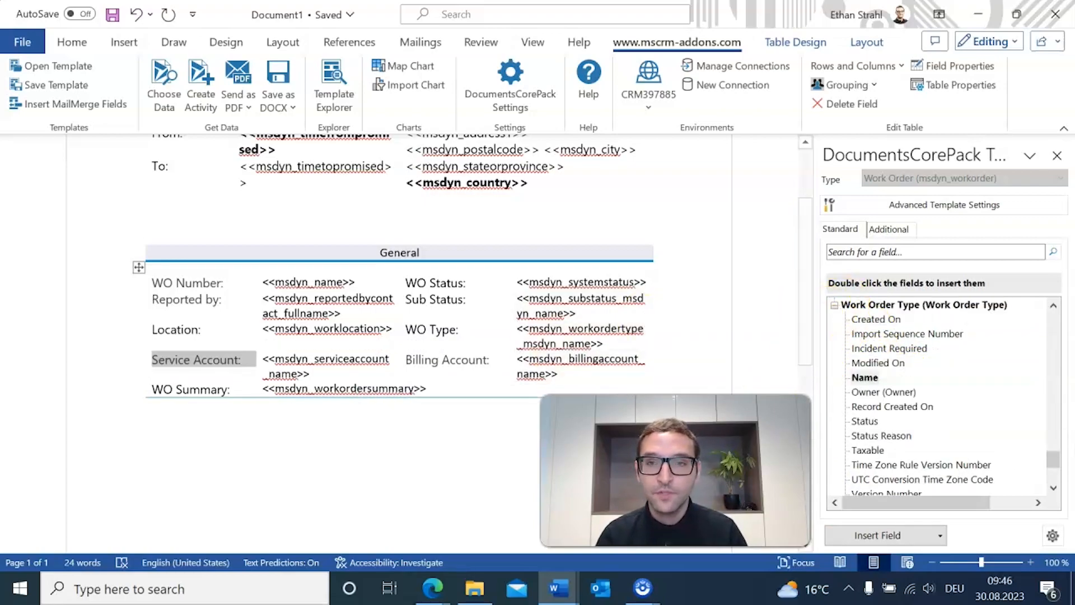
{"action": "left_click", "coordinate": [835, 304]}
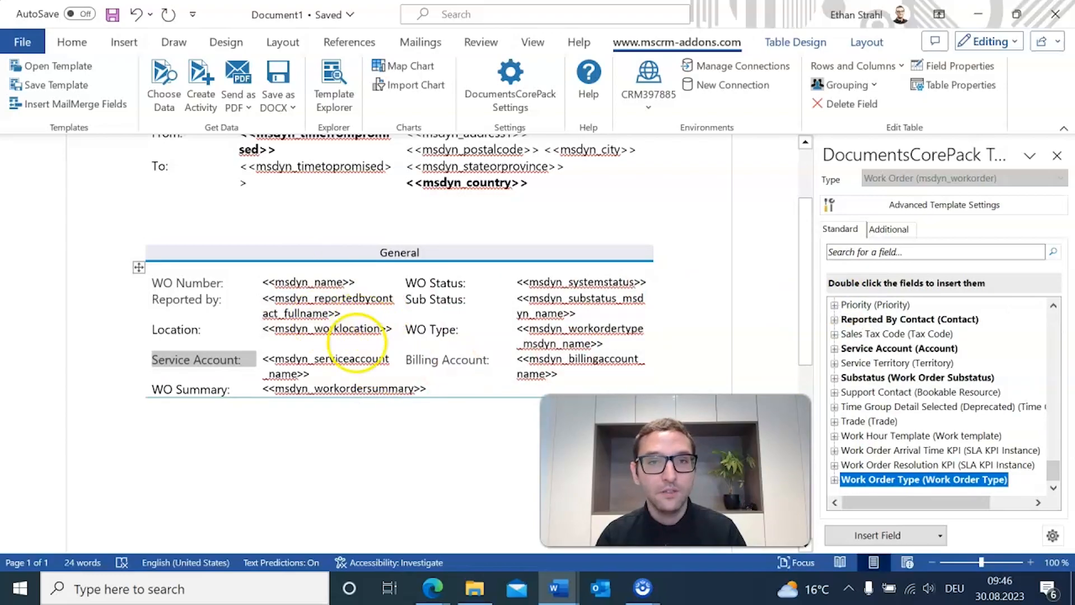
{"action": "scroll", "coordinate": [282, 277], "scroll_direction": "up", "scroll_amount": 2}
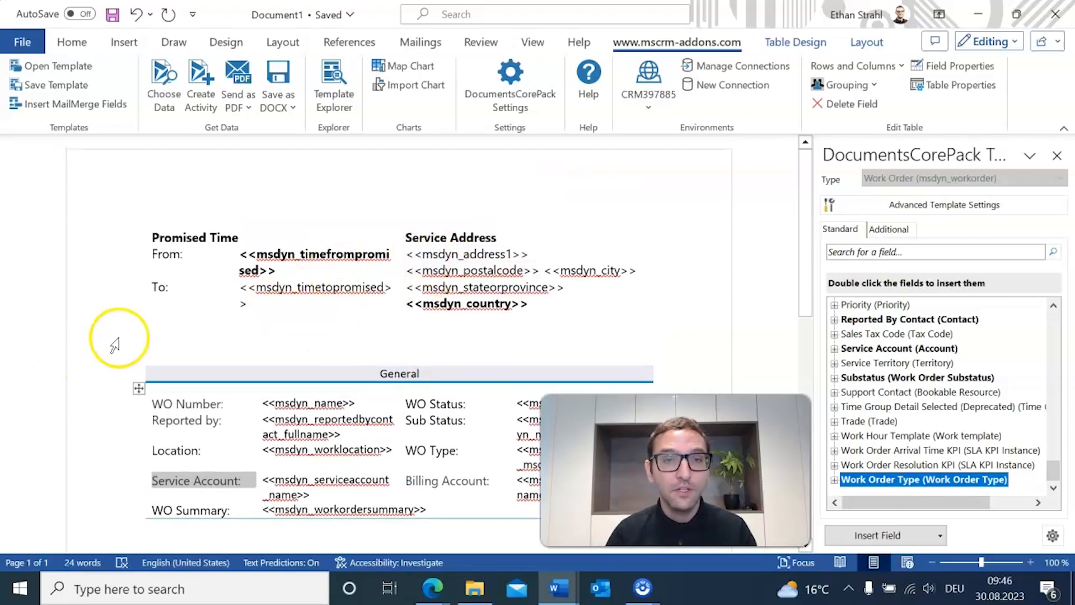
{"action": "scroll", "coordinate": [302, 273], "scroll_direction": "down", "scroll_amount": 2}
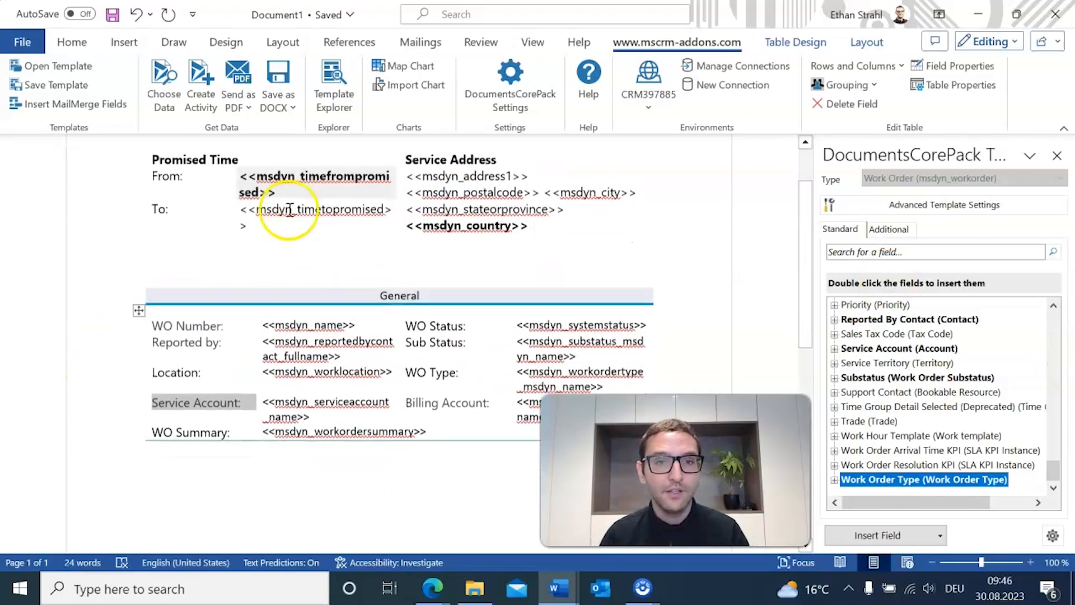
{"action": "scroll", "coordinate": [403, 246], "scroll_direction": "down", "scroll_amount": 1}
{"action": "scroll", "coordinate": [364, 274], "scroll_direction": "down", "scroll_amount": 1}
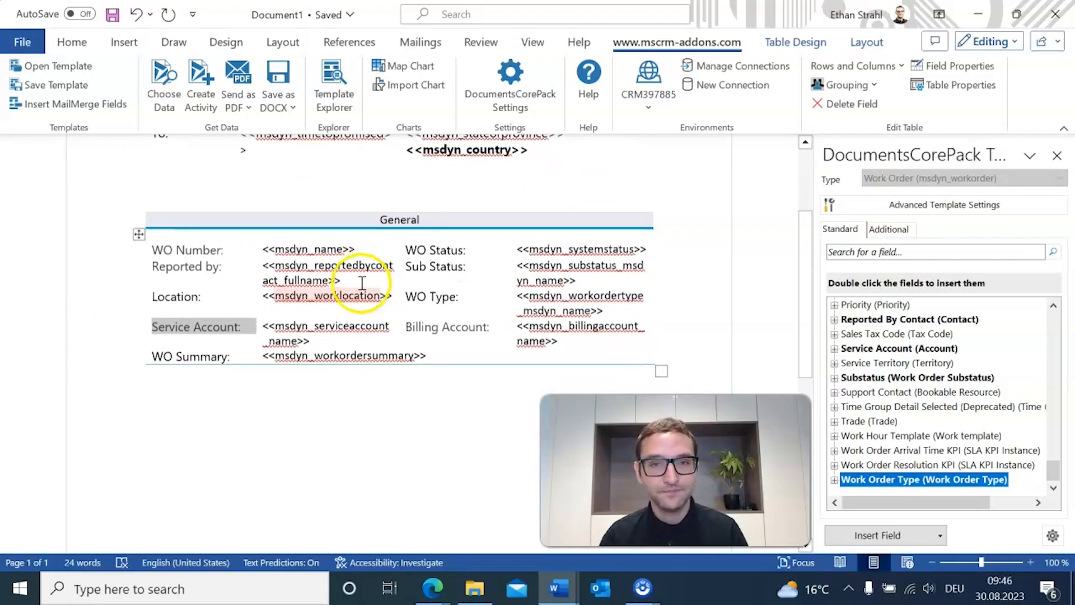
{"action": "scroll", "coordinate": [594, 252], "scroll_direction": "up", "scroll_amount": 2}
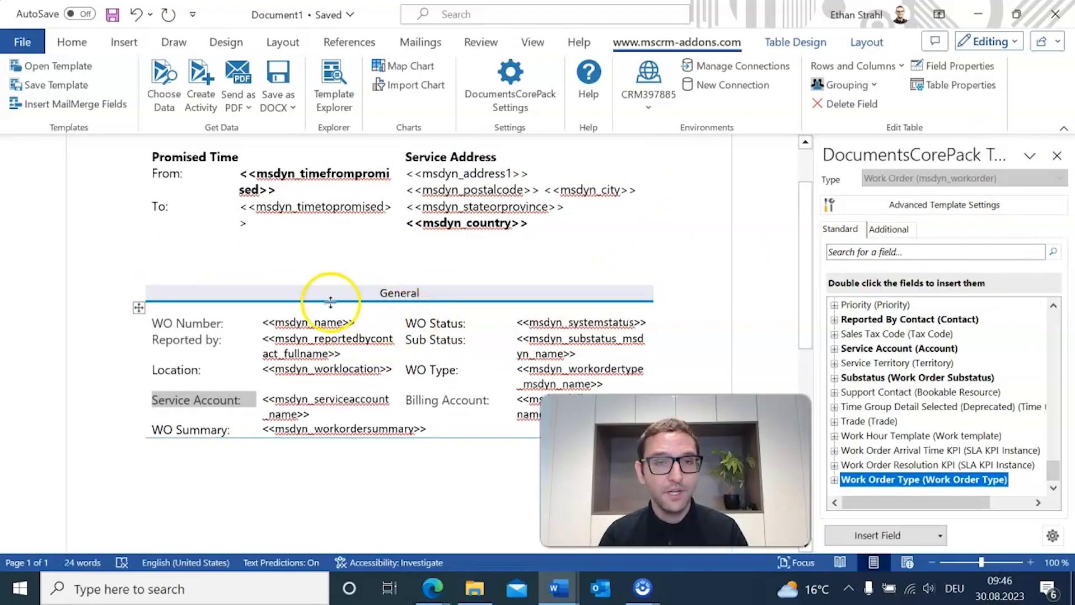
{"action": "scroll", "coordinate": [365, 307], "scroll_direction": "down", "scroll_amount": 3}
Step: Insert a one-cell (1x1) table below the General section and enter the heading Tasks in it
{"action": "left_click", "coordinate": [494, 323]}
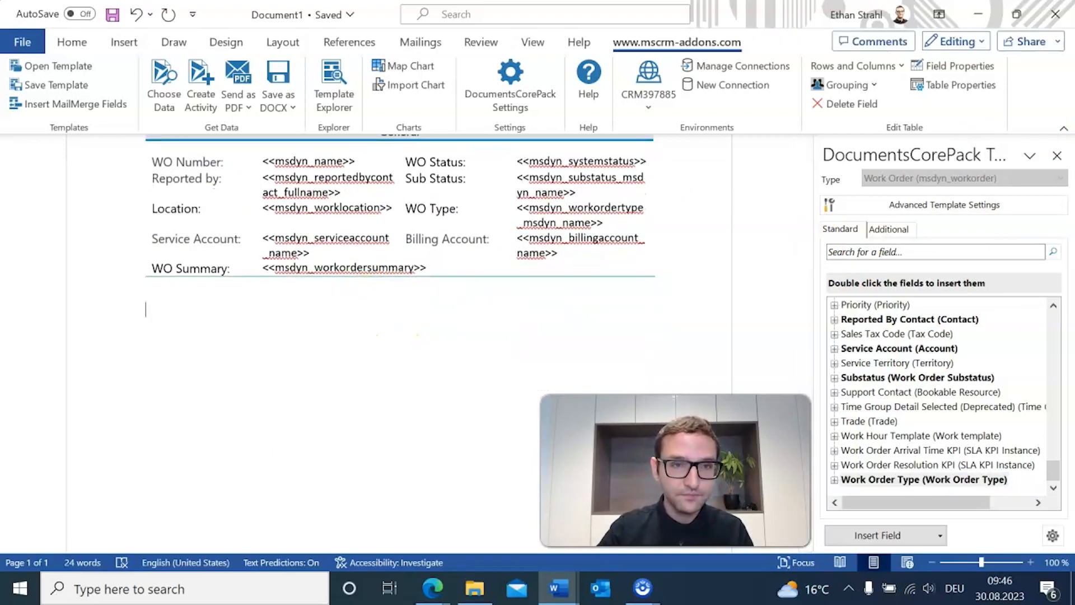
{"action": "left_click", "coordinate": [174, 321]}
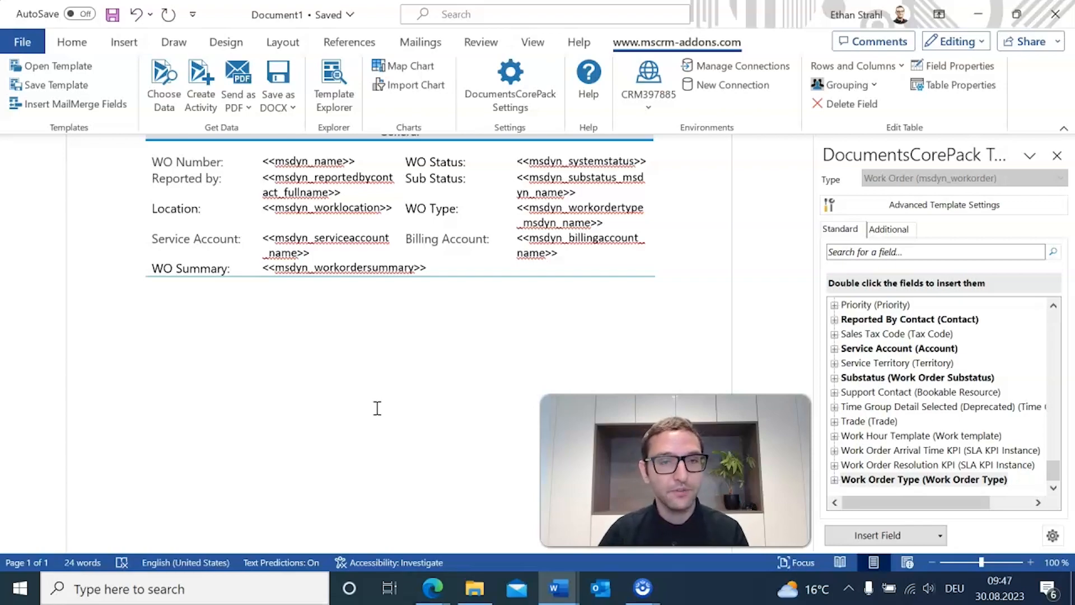
{"action": "scroll", "coordinate": [372, 338], "scroll_direction": "down", "scroll_amount": 3}
{"action": "left_click", "coordinate": [240, 266]}
{"action": "left_click", "coordinate": [123, 42]}
{"action": "left_click", "coordinate": [119, 90]}
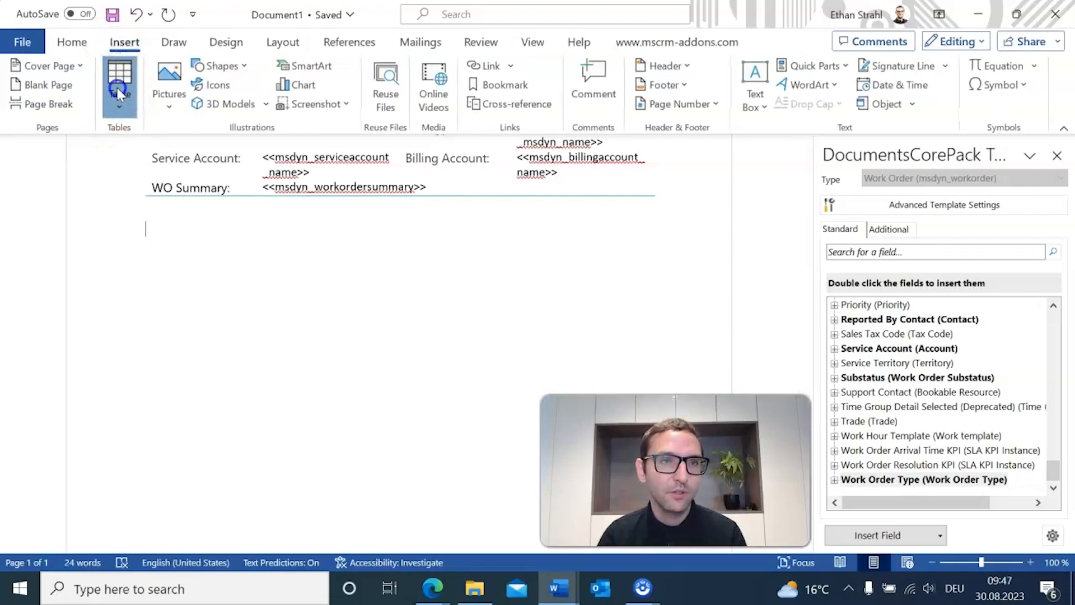
{"action": "left_click", "coordinate": [111, 153]}
{"action": "left_click", "coordinate": [313, 232]}
{"action": "type", "text": "Tasks"}
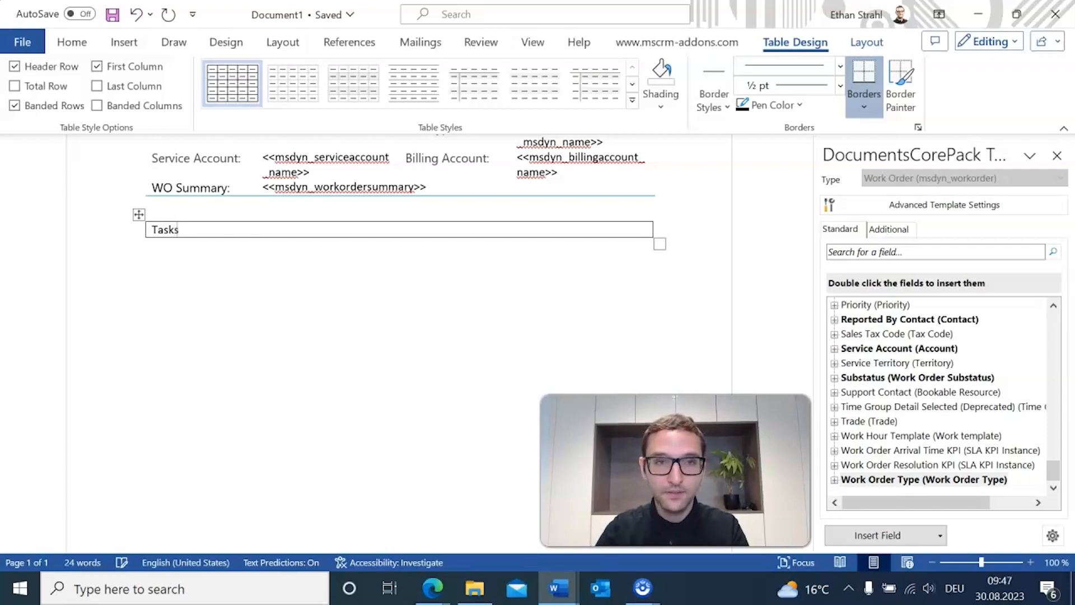
Step: Insert a one-cell (1x1) table a few lines below the Tasks table and enter the heading Products in it
{"action": "left_click", "coordinate": [660, 290]}
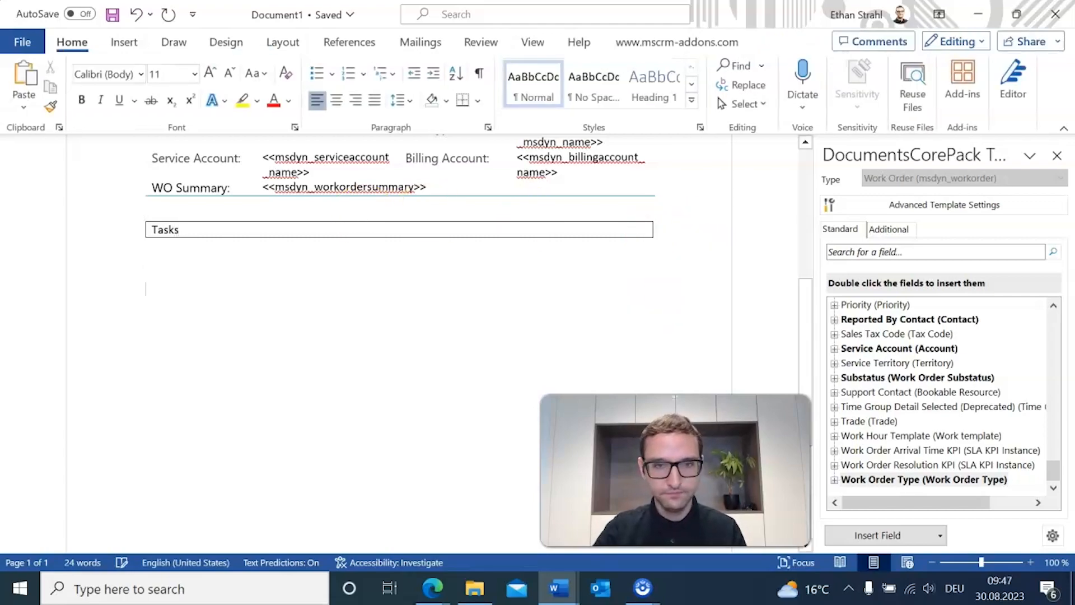
{"action": "left_click", "coordinate": [211, 297]}
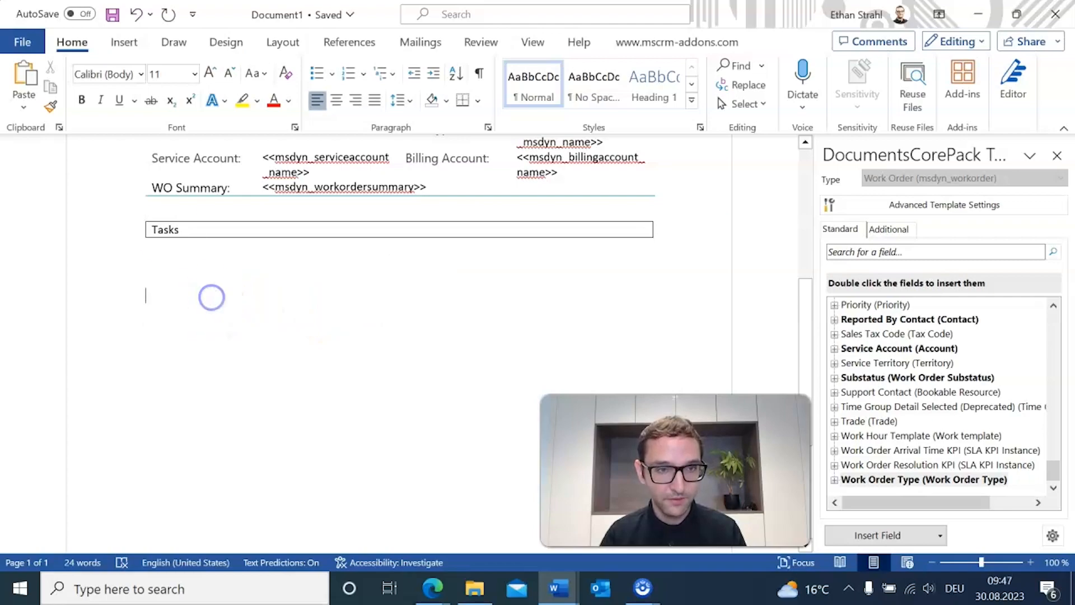
{"action": "left_click", "coordinate": [123, 42]}
{"action": "left_click", "coordinate": [120, 84]}
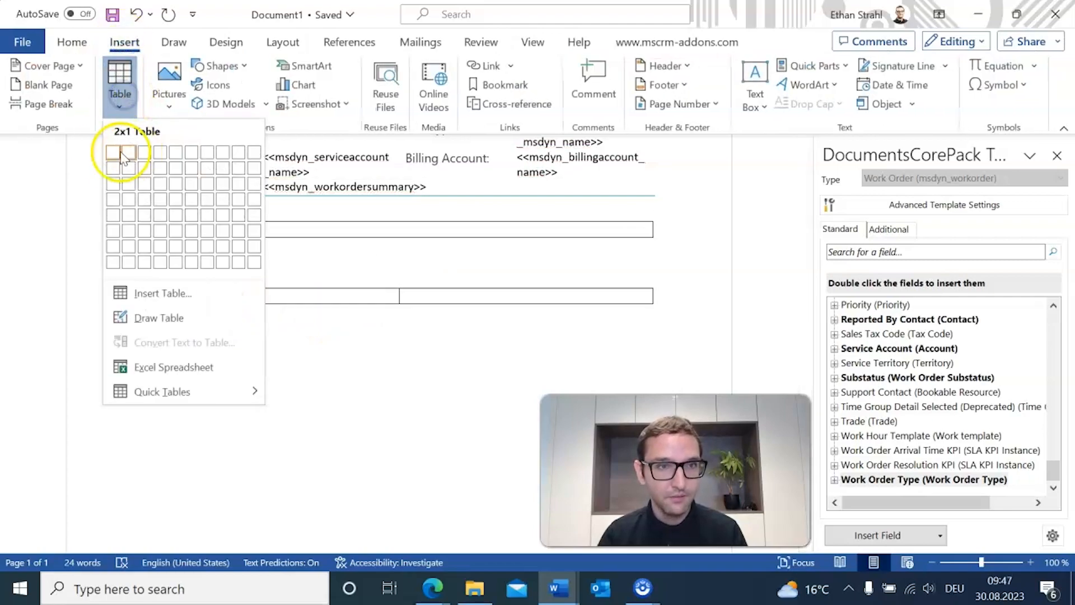
{"action": "left_click", "coordinate": [113, 154]}
{"action": "left_click", "coordinate": [350, 299]}
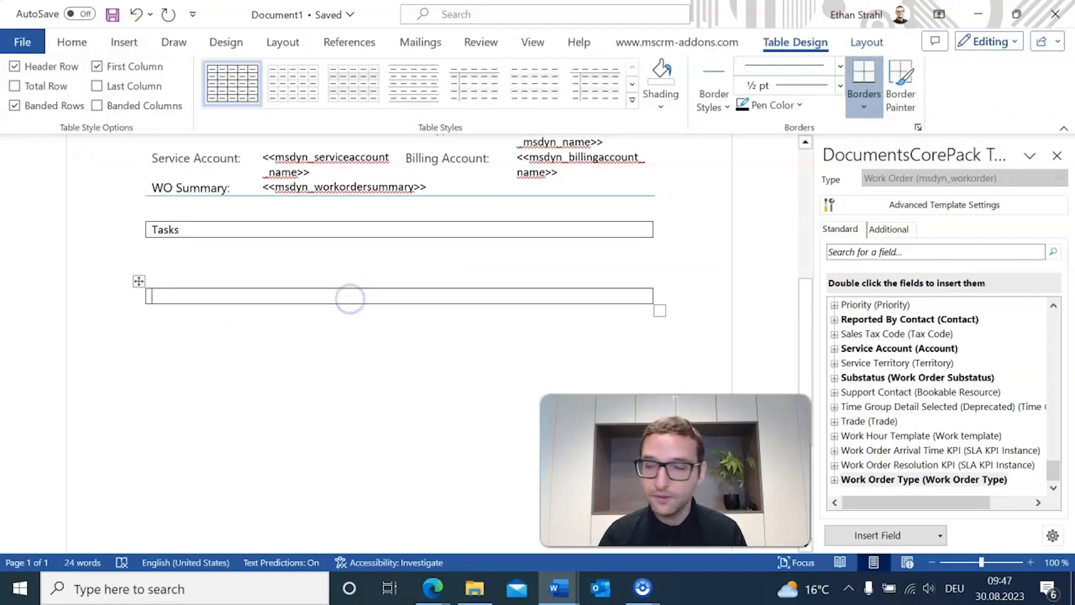
{"action": "type", "text": "Products"}
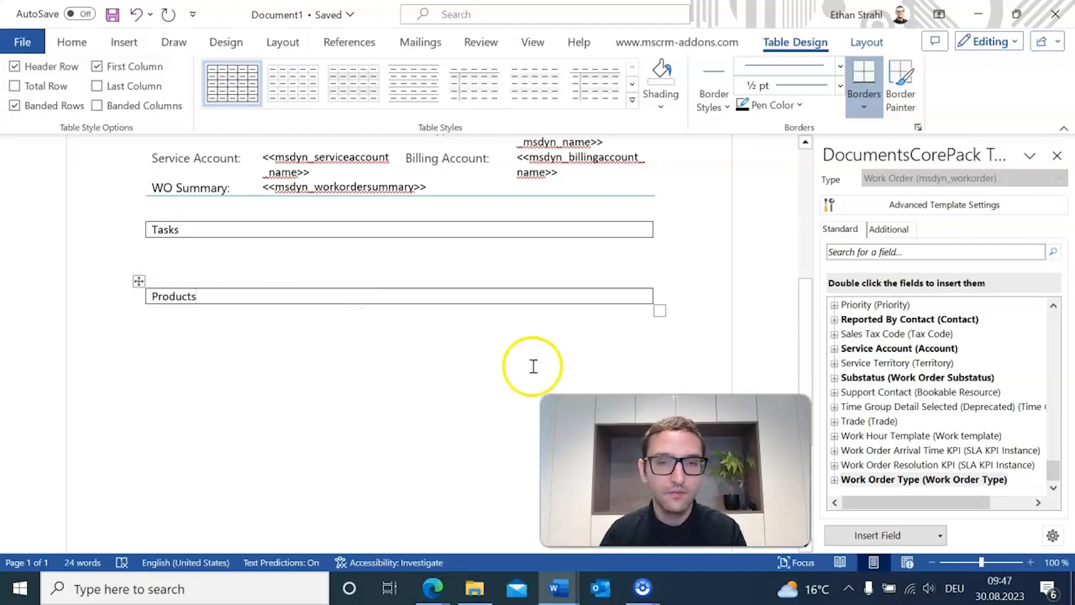
Step: Insert a one-cell (1x1) table a few lines below the Products table and enter the heading Services in it
{"action": "left_click", "coordinate": [507, 341]}
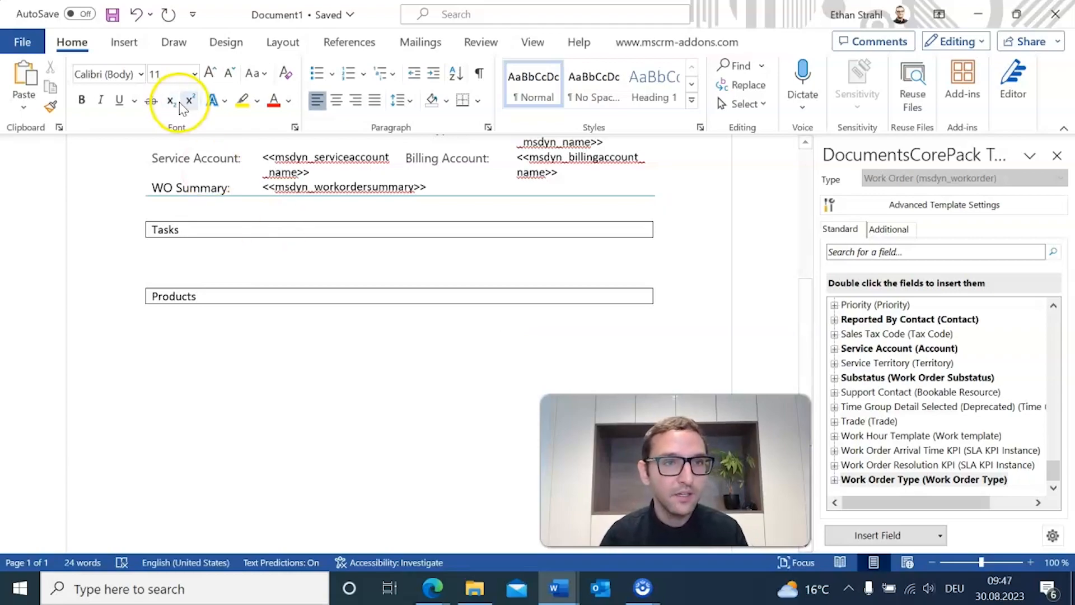
{"action": "left_click", "coordinate": [124, 42]}
{"action": "left_click", "coordinate": [120, 107]}
{"action": "left_click", "coordinate": [113, 152]}
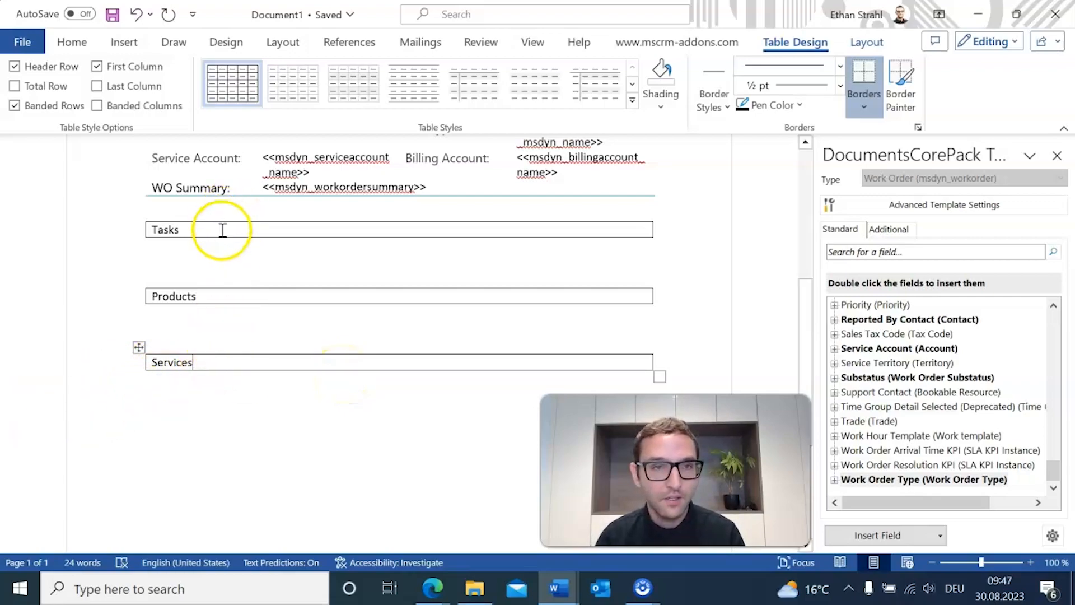
Step: Centre the Tasks, Products and Services headings within their one-cell tables
{"action": "left_click", "coordinate": [131, 235]}
{"action": "left_click", "coordinate": [59, 42]}
{"action": "left_click", "coordinate": [336, 101]}
{"action": "left_click", "coordinate": [300, 292]}
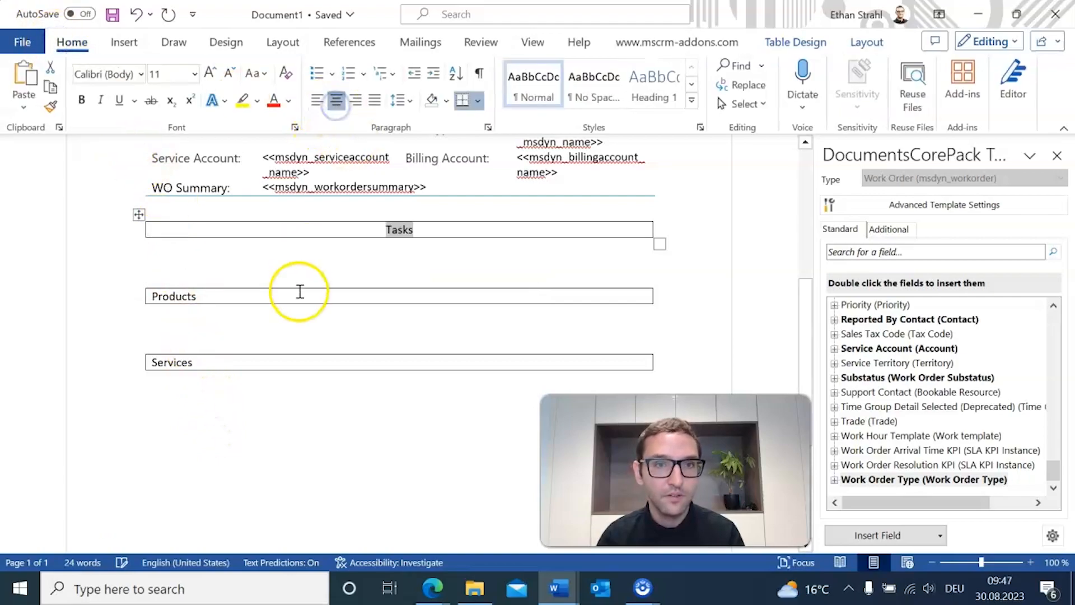
{"action": "double_click", "coordinate": [299, 291]}
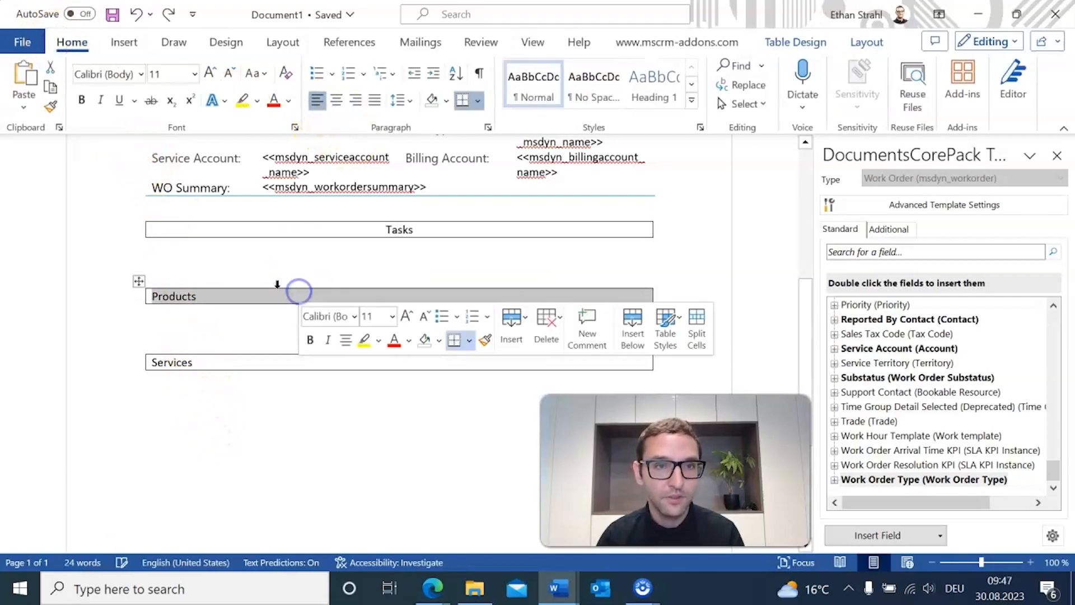
{"action": "left_click", "coordinate": [337, 100]}
{"action": "left_click", "coordinate": [358, 365]}
{"action": "double_click", "coordinate": [357, 364]}
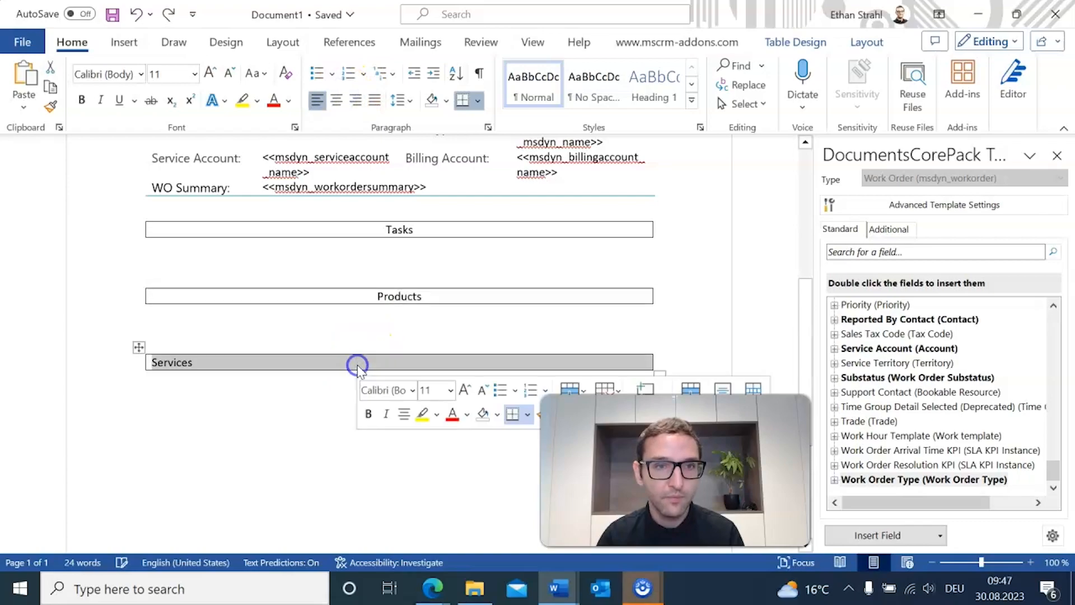
{"action": "left_click", "coordinate": [337, 100]}
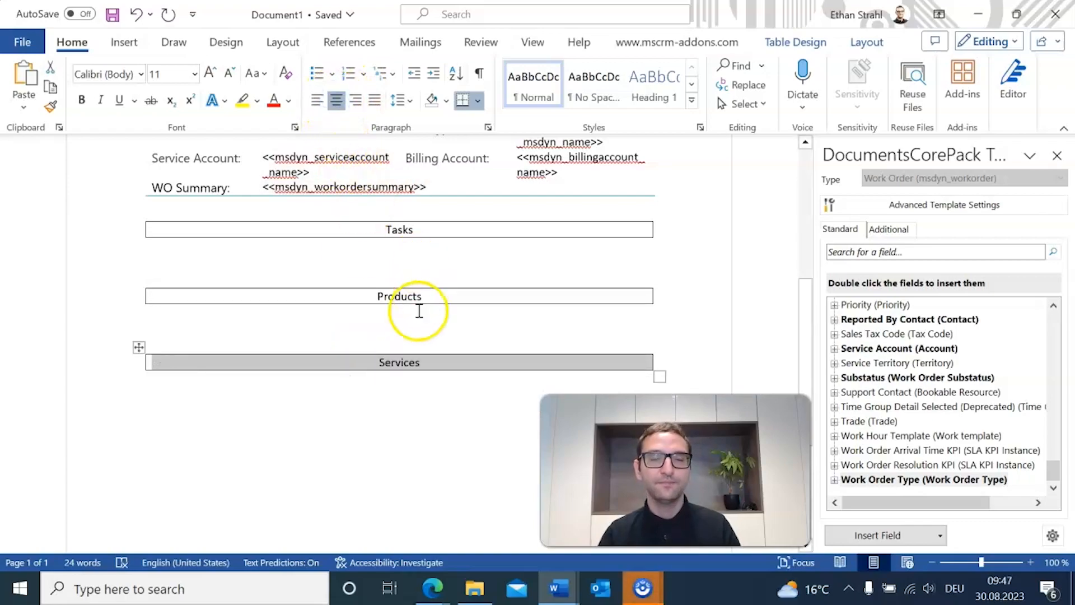
Step: Add one more blank line below the Tasks table and another below the Products table
{"action": "left_click", "coordinate": [349, 271]}
{"action": "key", "text": "Return"}
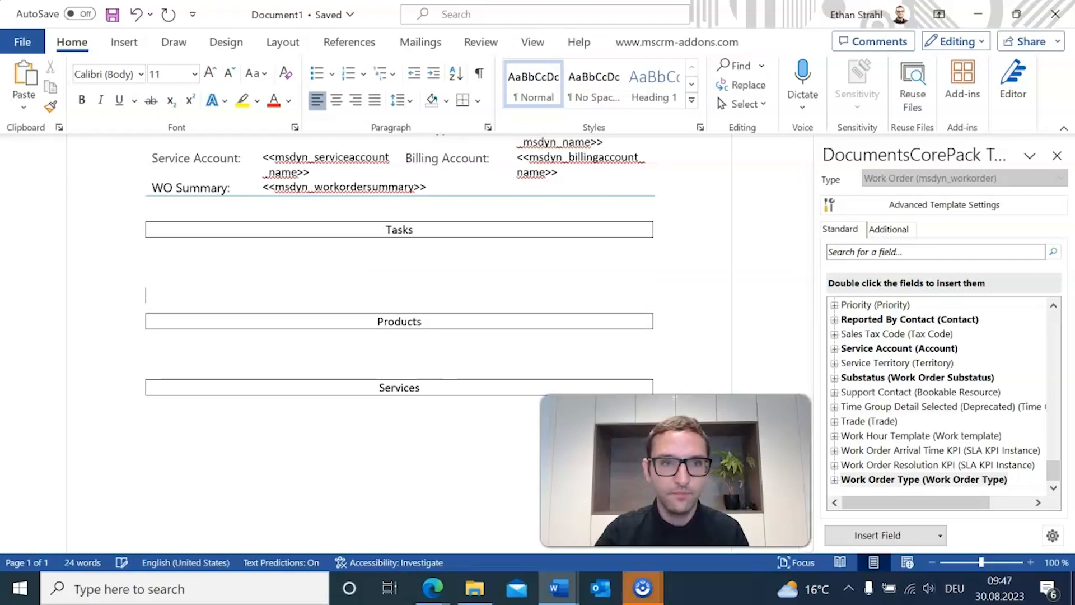
{"action": "left_click", "coordinate": [321, 355]}
{"action": "key", "text": "Return"}
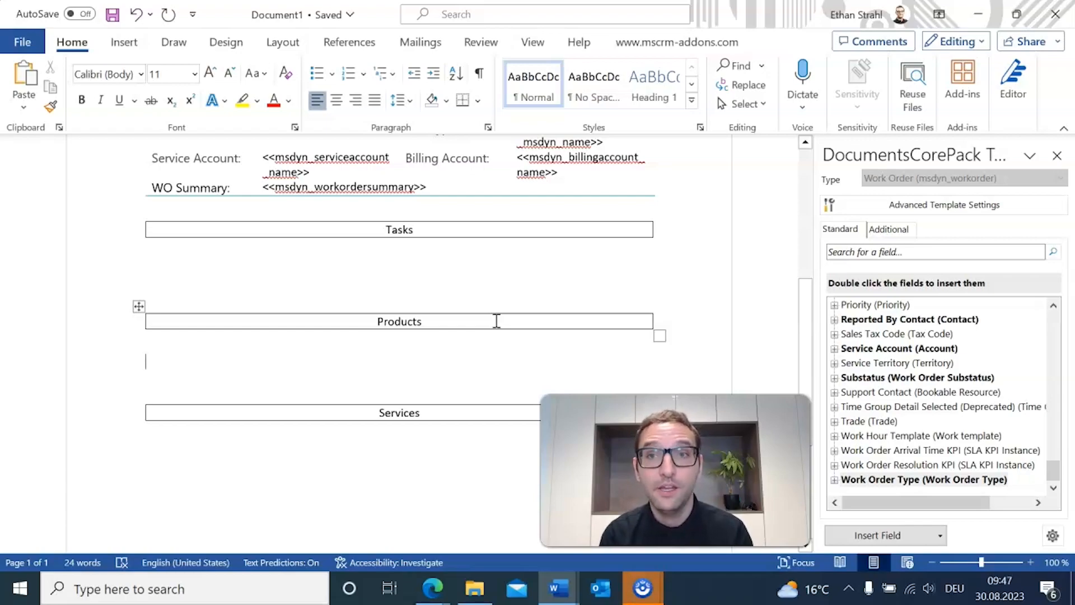
Step: Add an additional relationship for the Tasks section, choosing Work Order -> Work Order Service Task [msdyn_workorder] as the relation
{"action": "left_click", "coordinate": [891, 231]}
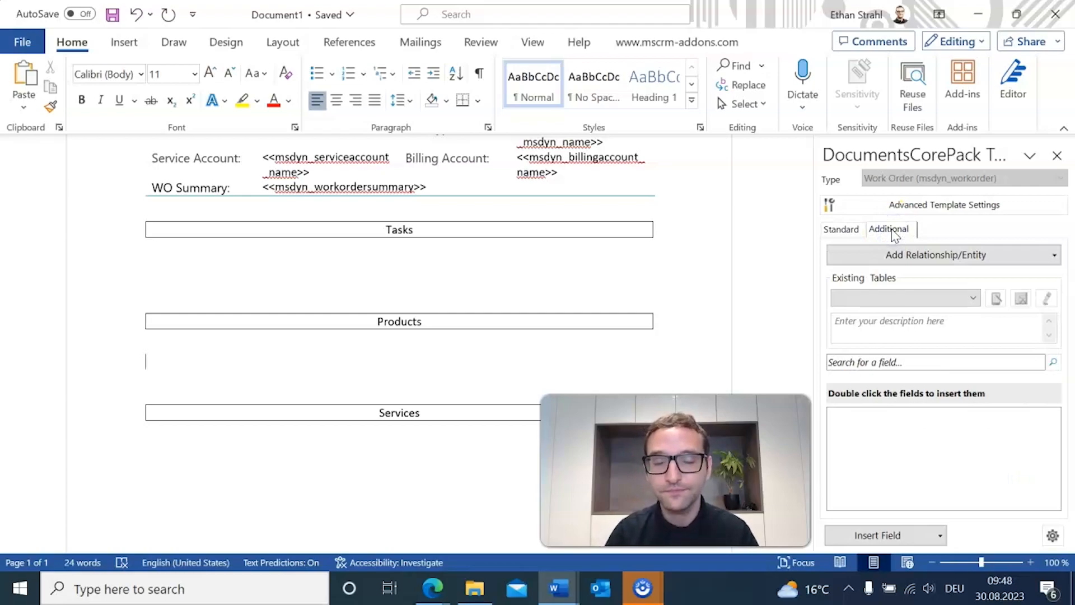
{"action": "left_click", "coordinate": [936, 295]}
{"action": "left_click", "coordinate": [239, 260]}
{"action": "left_click", "coordinate": [421, 273]}
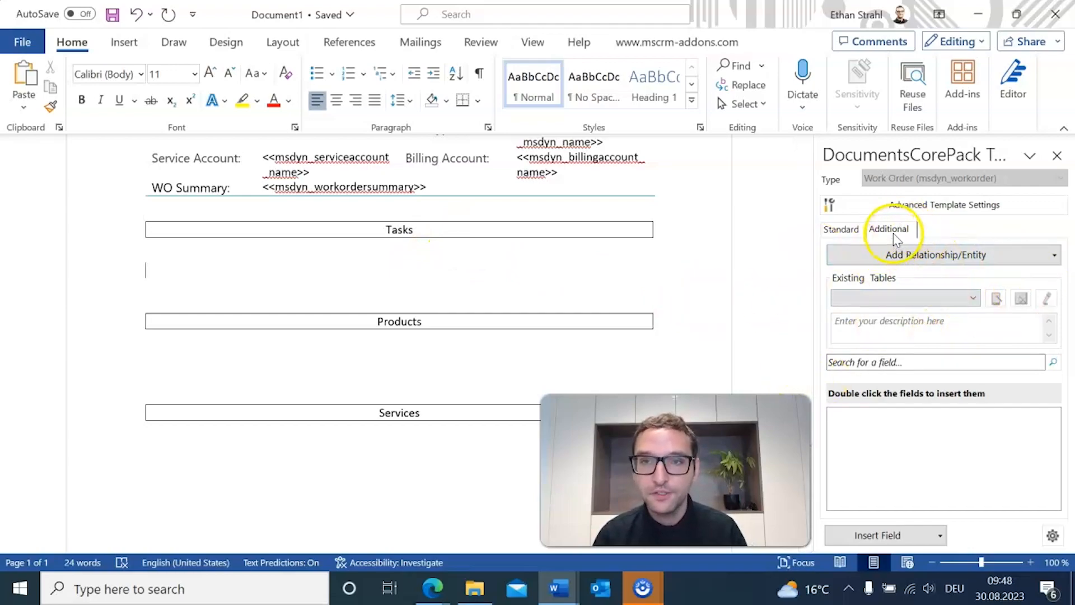
{"action": "left_click", "coordinate": [917, 261]}
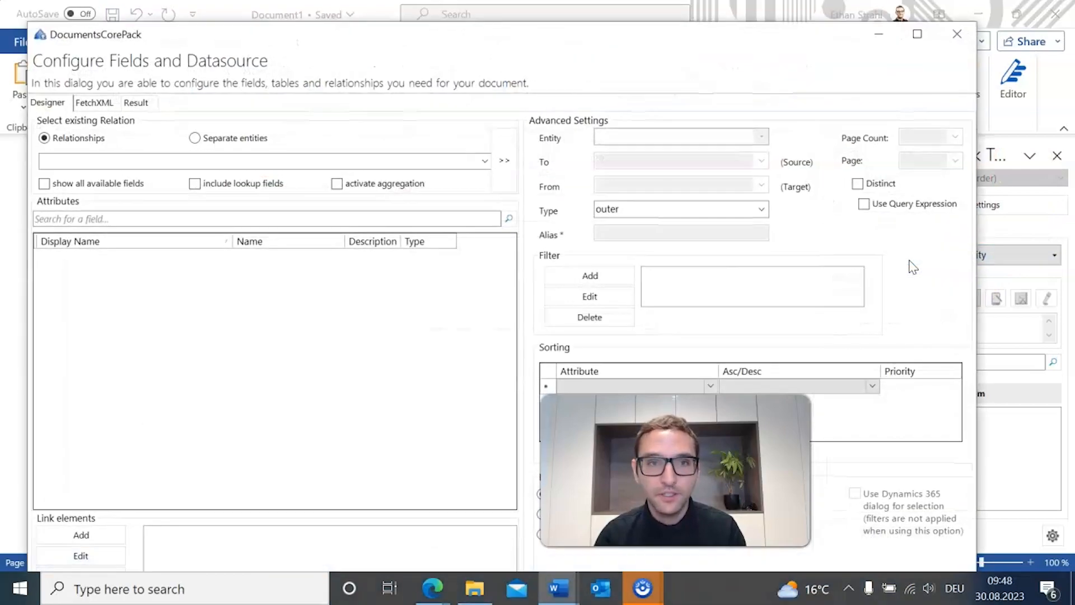
{"action": "left_click", "coordinate": [485, 161]}
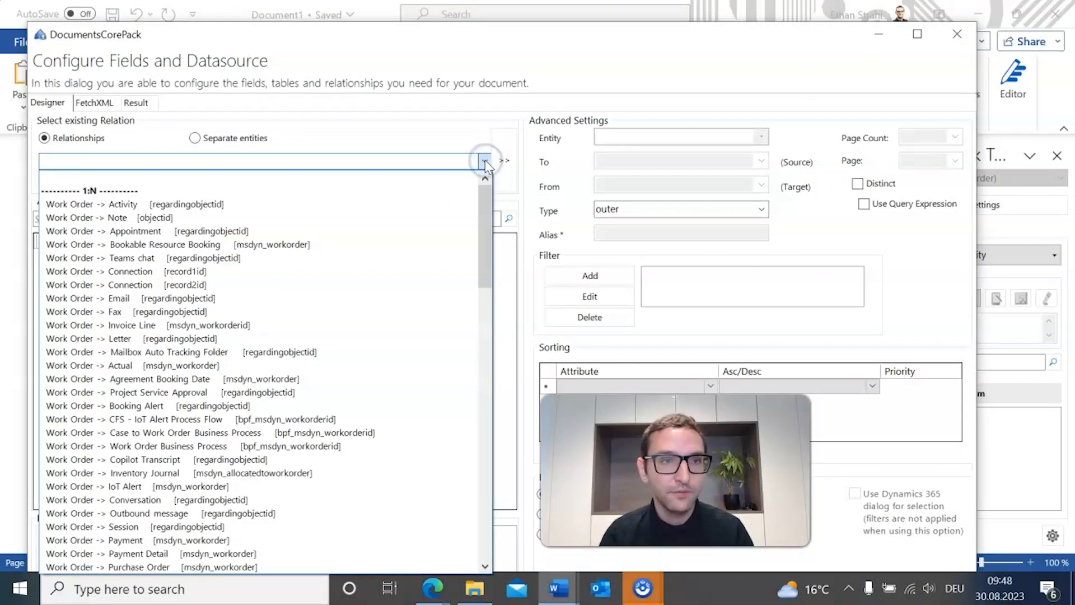
{"action": "scroll", "coordinate": [312, 261], "scroll_direction": "down", "scroll_amount": 2}
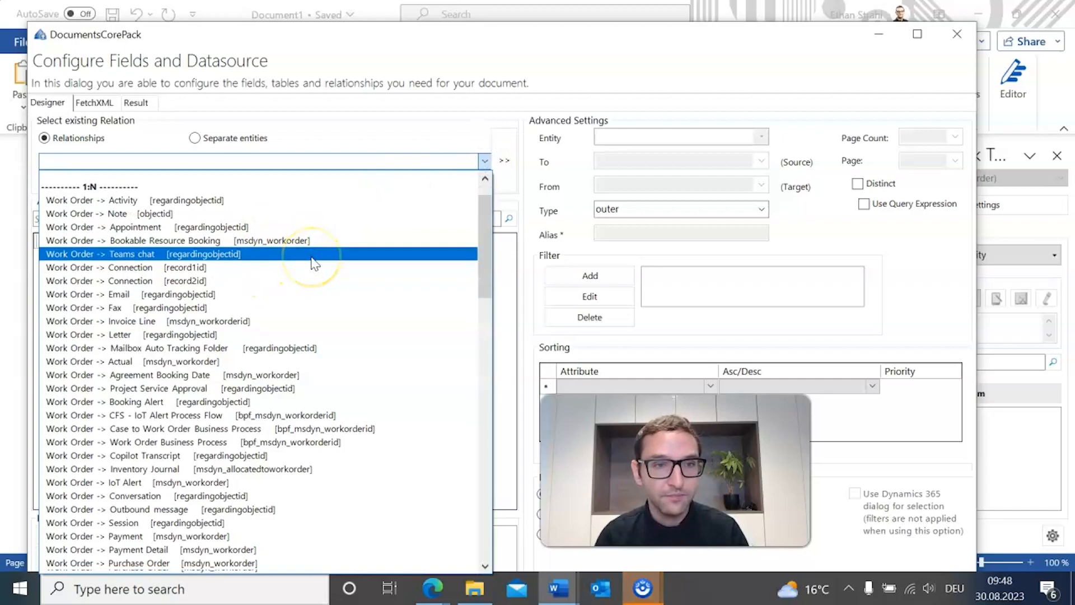
{"action": "scroll", "coordinate": [312, 261], "scroll_direction": "down", "scroll_amount": 1}
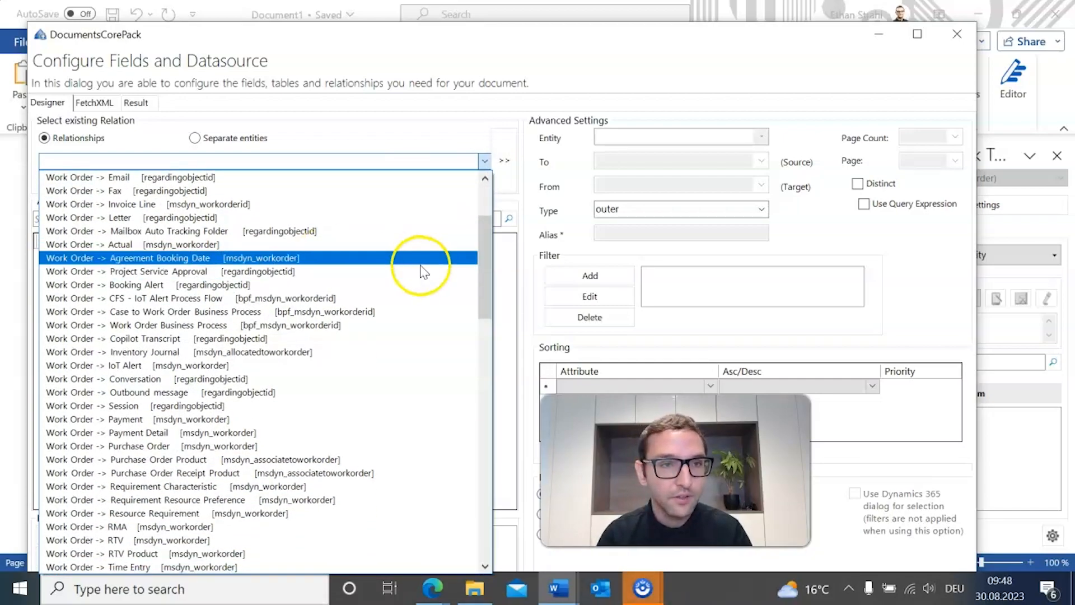
{"action": "left_click_drag", "start_coordinate": [483, 260], "coordinate": [498, 325]}
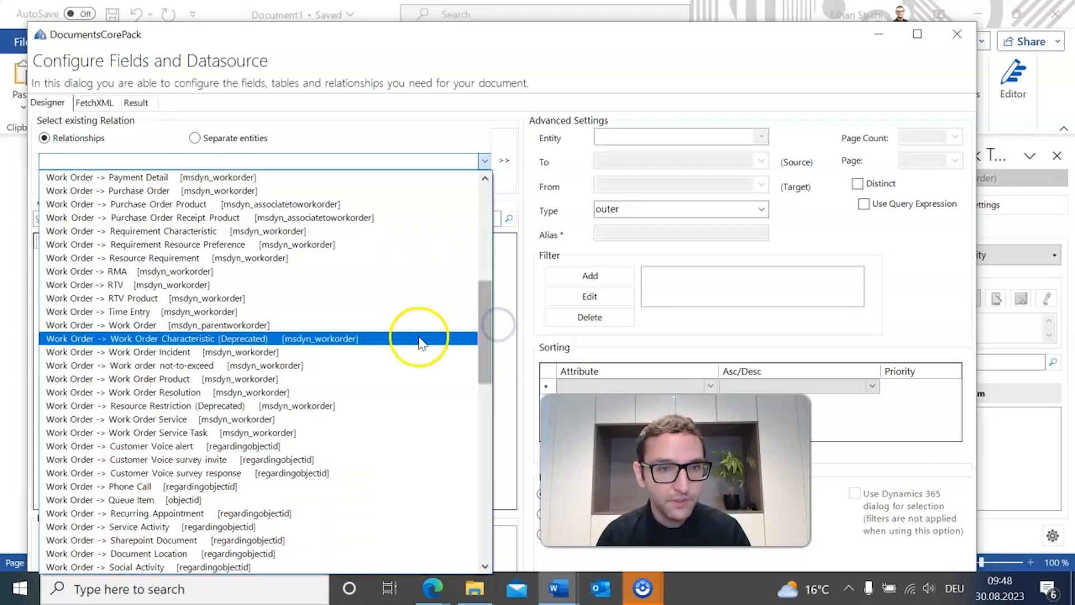
{"action": "left_click", "coordinate": [200, 434]}
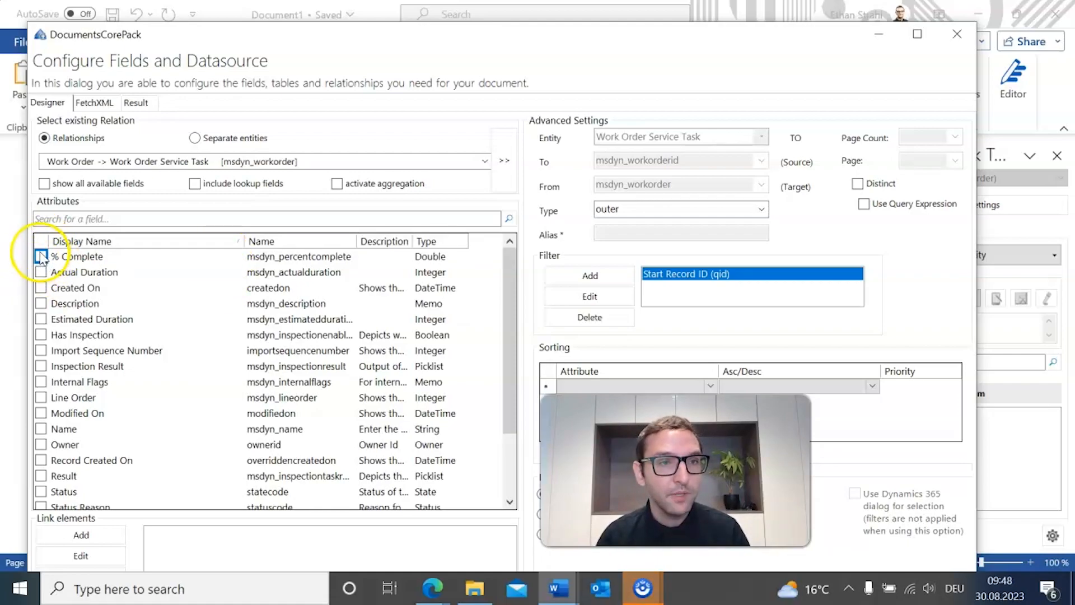
Step: Include the % Complete, Estimated Duration and Name attributes of Work Order Service Task and accept the data source
{"action": "left_click", "coordinate": [41, 319]}
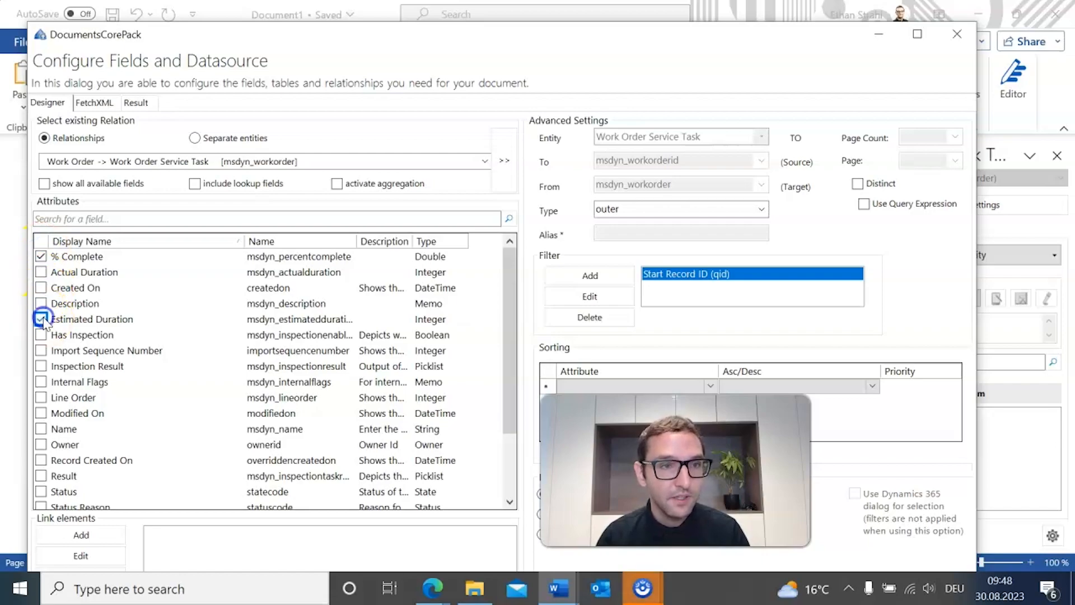
{"action": "left_click", "coordinate": [41, 429]}
{"action": "left_click_drag", "start_coordinate": [496, 46], "coordinate": [483, 23]}
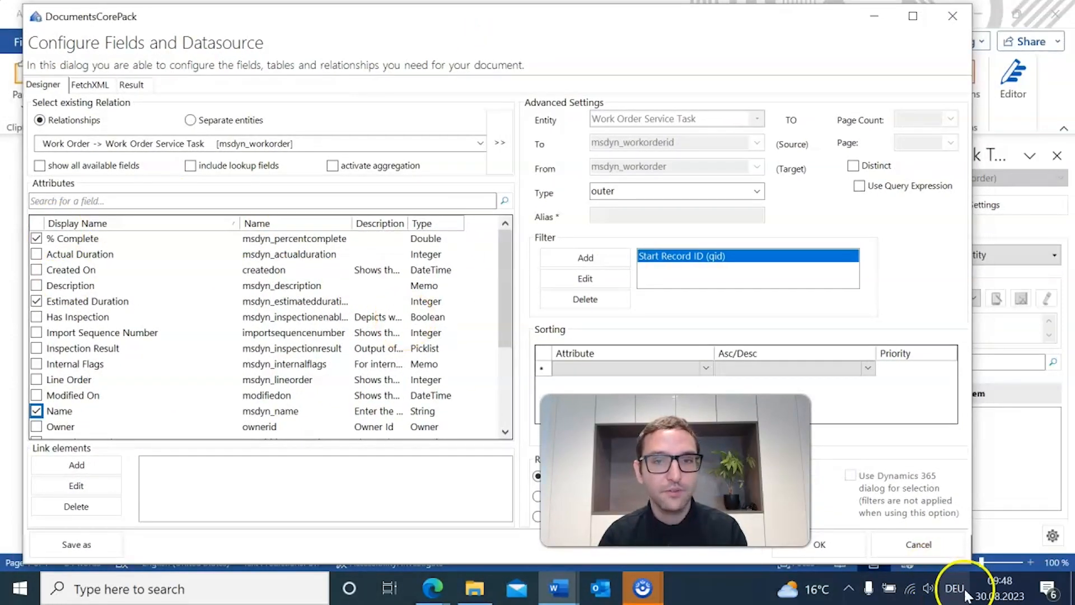
{"action": "left_click", "coordinate": [838, 542]}
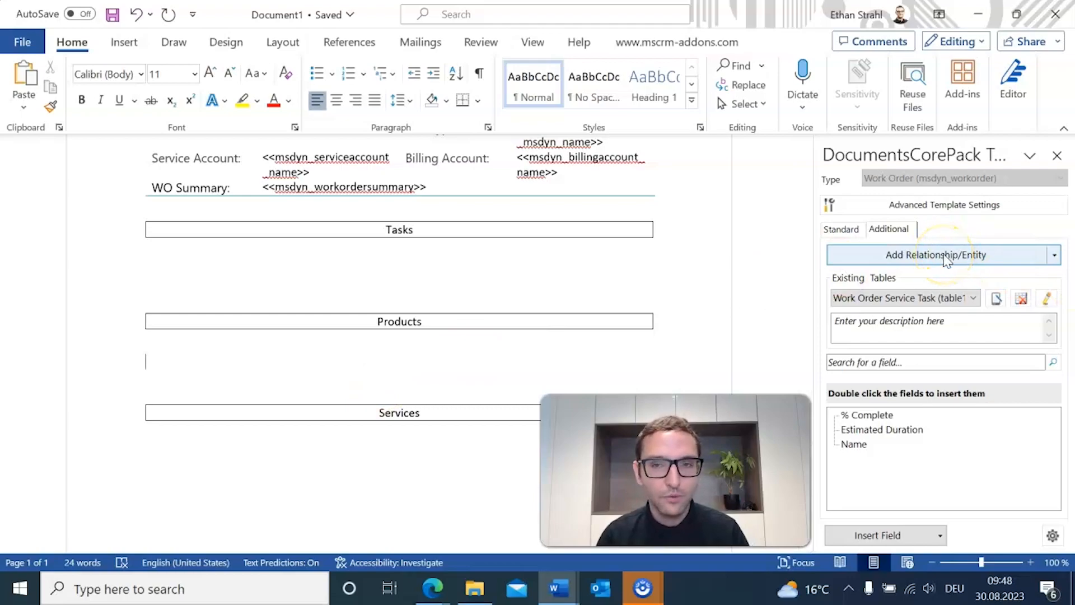
Step: Add a second relationship with Work Order -> Work Order Product [msdyn_workorder] as the relation
{"action": "left_click", "coordinate": [946, 256]}
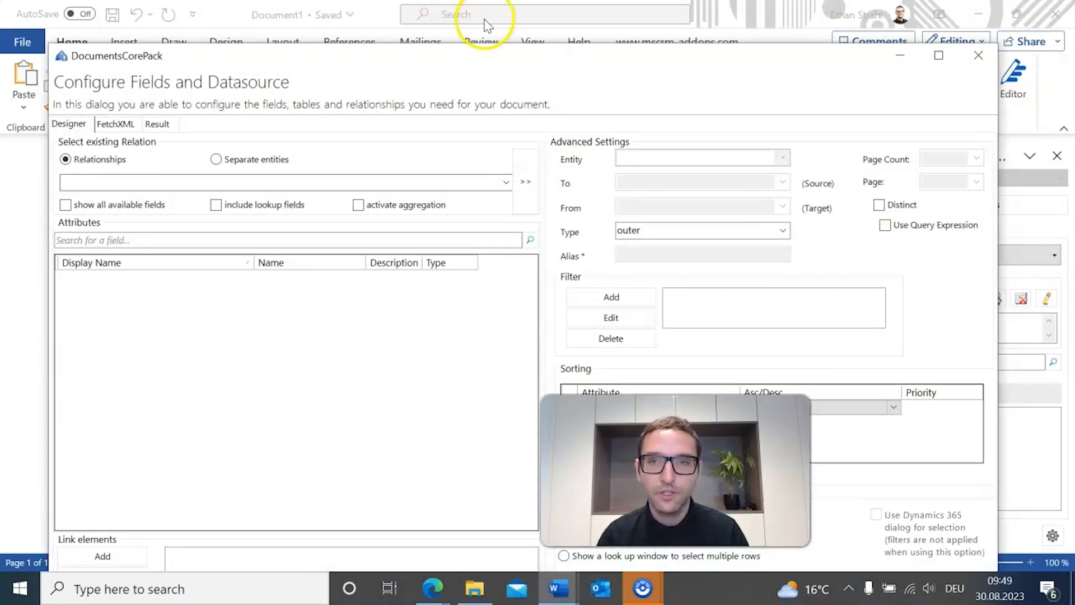
{"action": "left_click", "coordinate": [506, 183]}
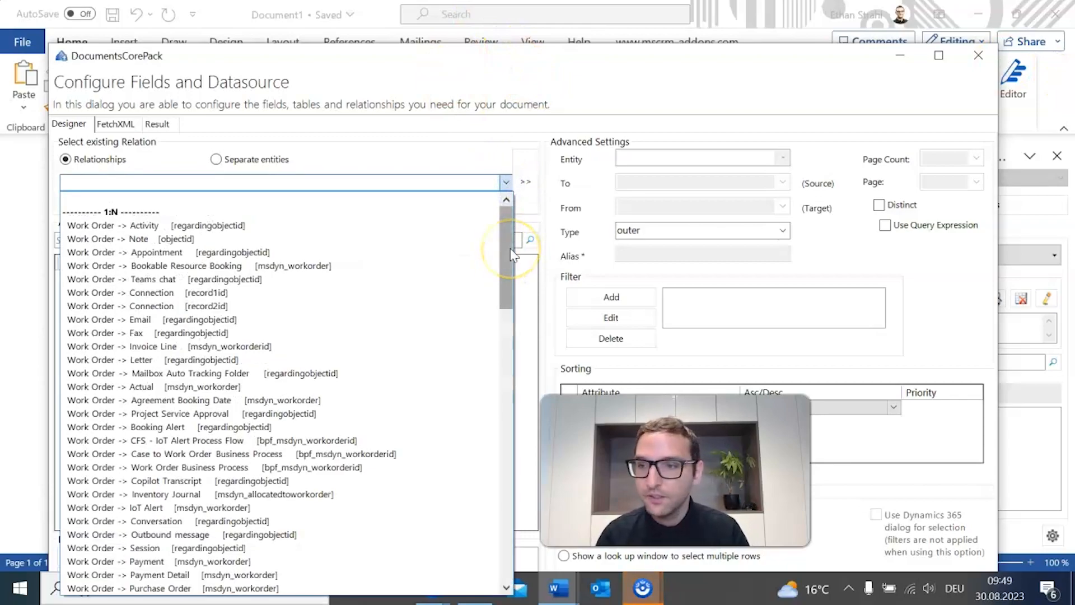
{"action": "left_click_drag", "start_coordinate": [511, 251], "coordinate": [509, 345]}
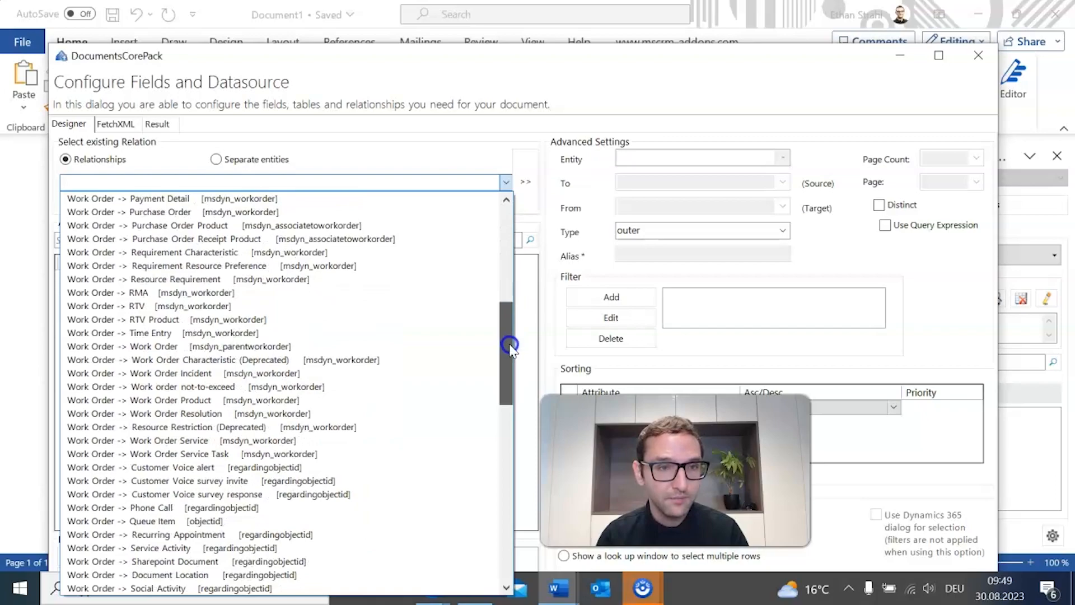
{"action": "left_click", "coordinate": [270, 401]}
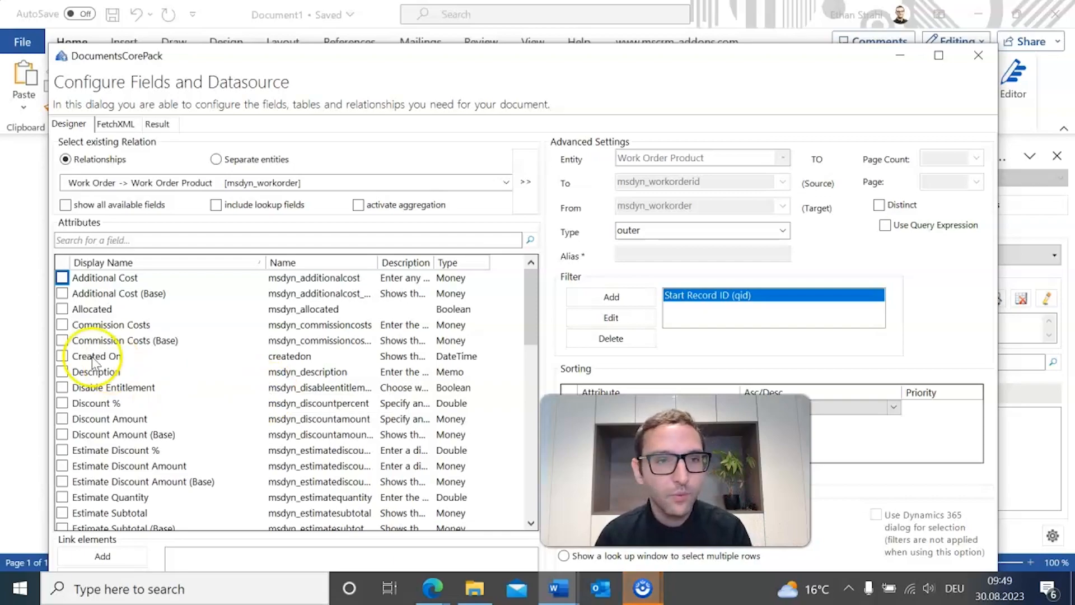
Step: Include the Estimate Quantity, Line Status and Name attributes of Work Order Product
{"action": "scroll", "coordinate": [100, 372], "scroll_direction": "down", "scroll_amount": 1}
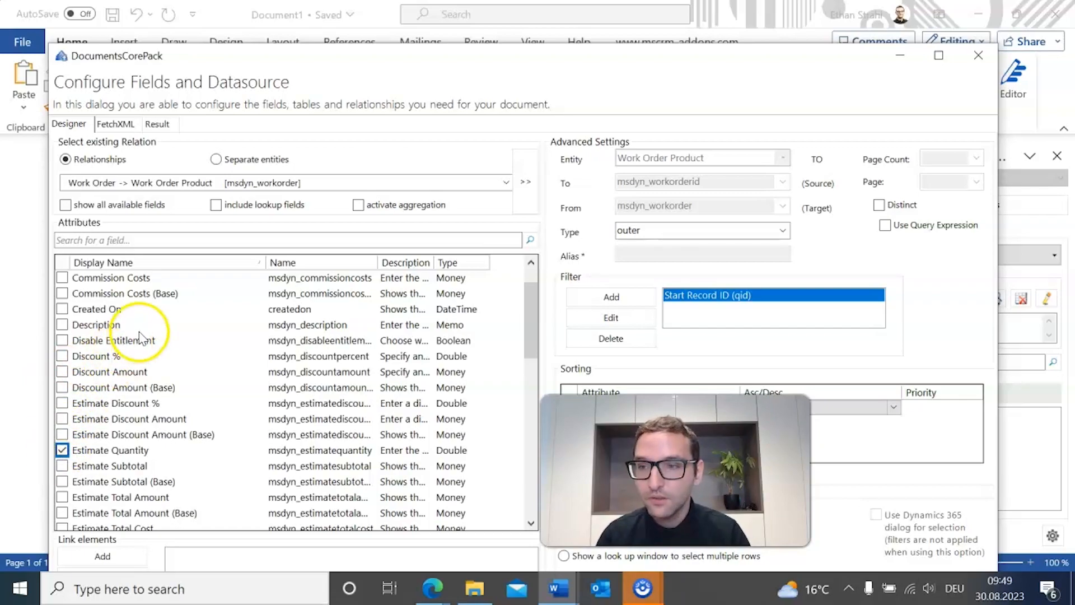
{"action": "scroll", "coordinate": [140, 336], "scroll_direction": "down", "scroll_amount": 5}
{"action": "scroll", "coordinate": [87, 414], "scroll_direction": "down", "scroll_amount": 1}
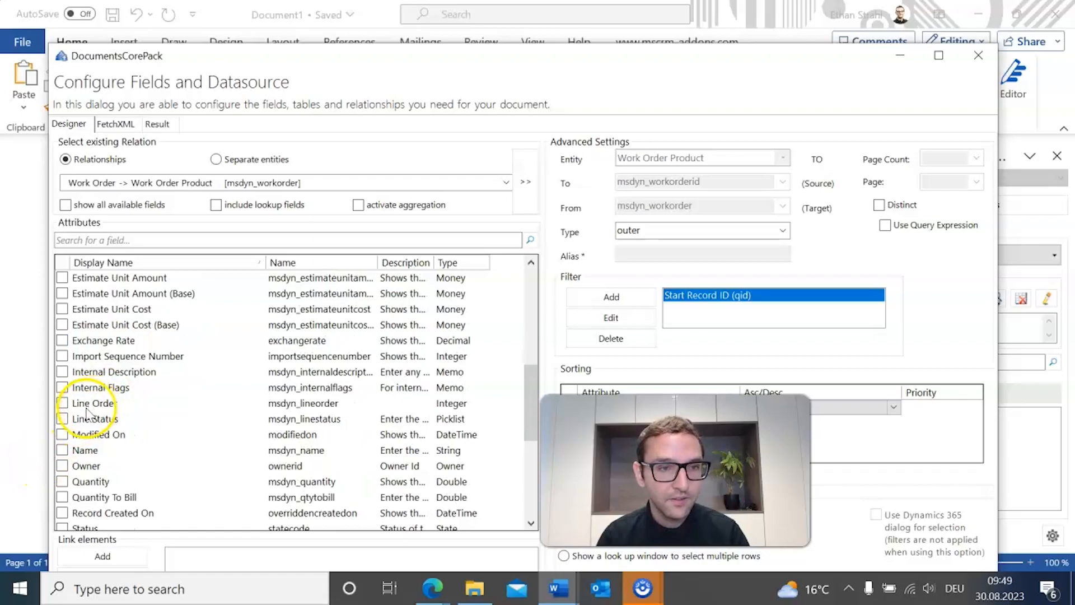
{"action": "left_click", "coordinate": [62, 419]}
{"action": "left_click", "coordinate": [64, 450]}
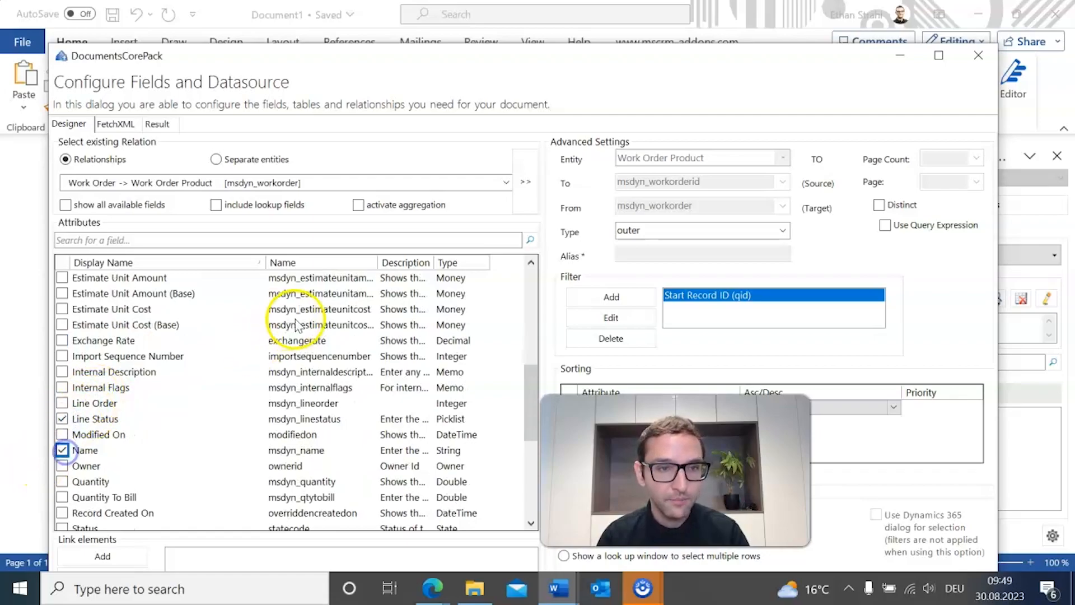
Step: Add a link element to the Work Order Product data source using the N:1 relation Product [productid] -> Work Order Product [msdyn_product]
{"action": "left_click_drag", "start_coordinate": [523, 62], "coordinate": [520, 37]}
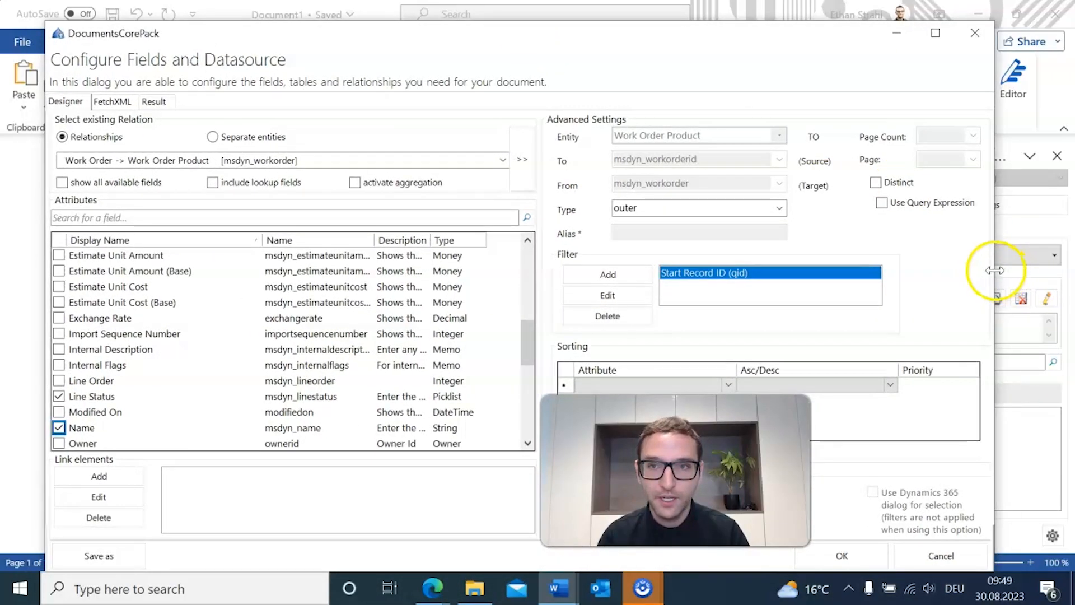
{"action": "left_click_drag", "start_coordinate": [984, 270], "coordinate": [955, 270]}
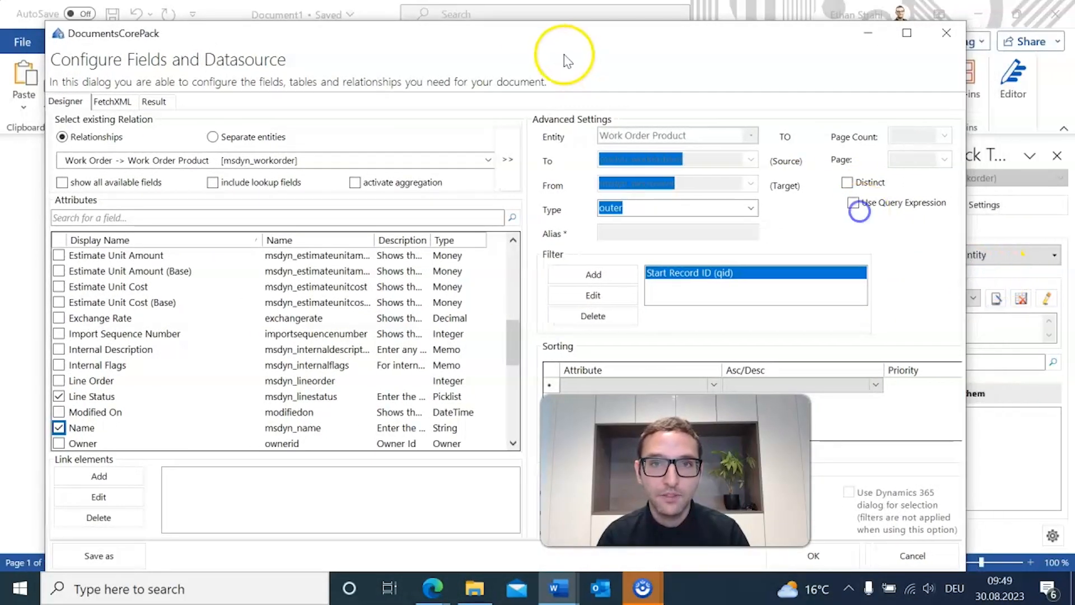
{"action": "left_click_drag", "start_coordinate": [556, 37], "coordinate": [583, 29]}
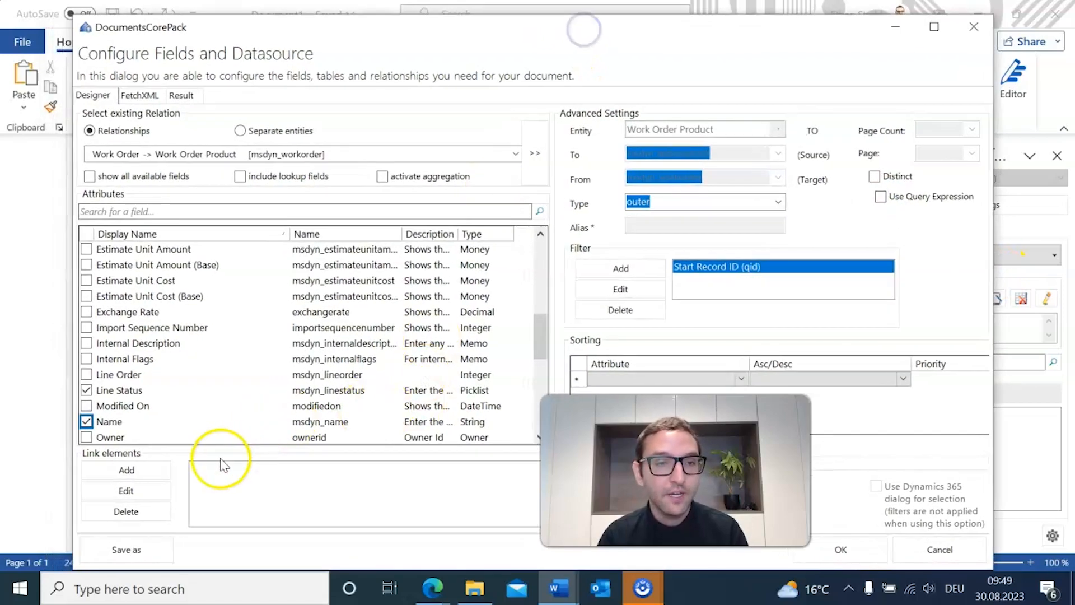
{"action": "left_click", "coordinate": [146, 475]}
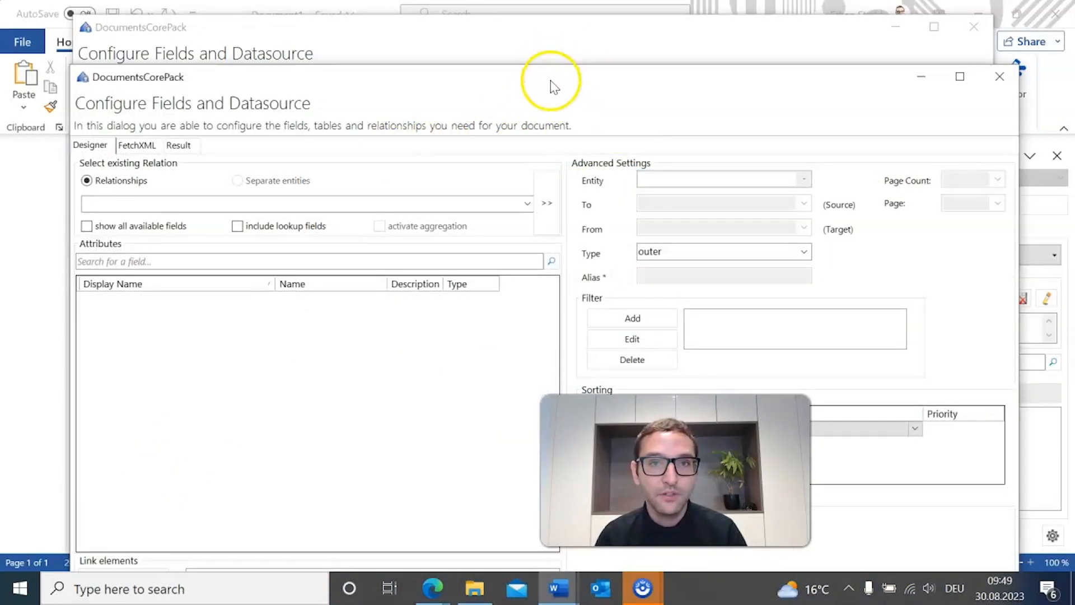
{"action": "left_click_drag", "start_coordinate": [549, 70], "coordinate": [628, 76]}
{"action": "left_click_drag", "start_coordinate": [561, 97], "coordinate": [571, 55]}
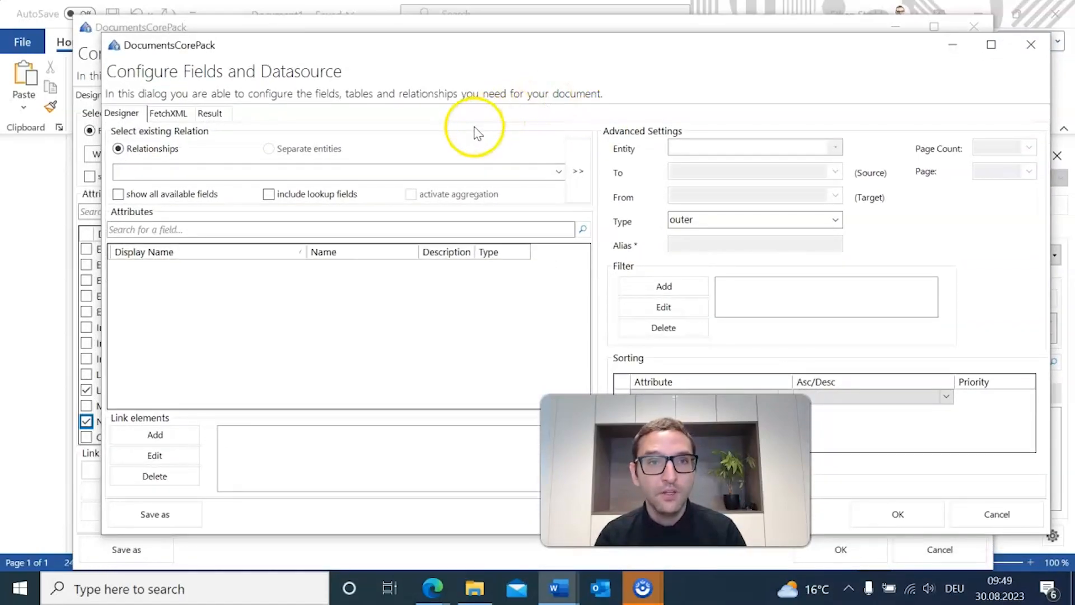
{"action": "left_click", "coordinate": [559, 172]}
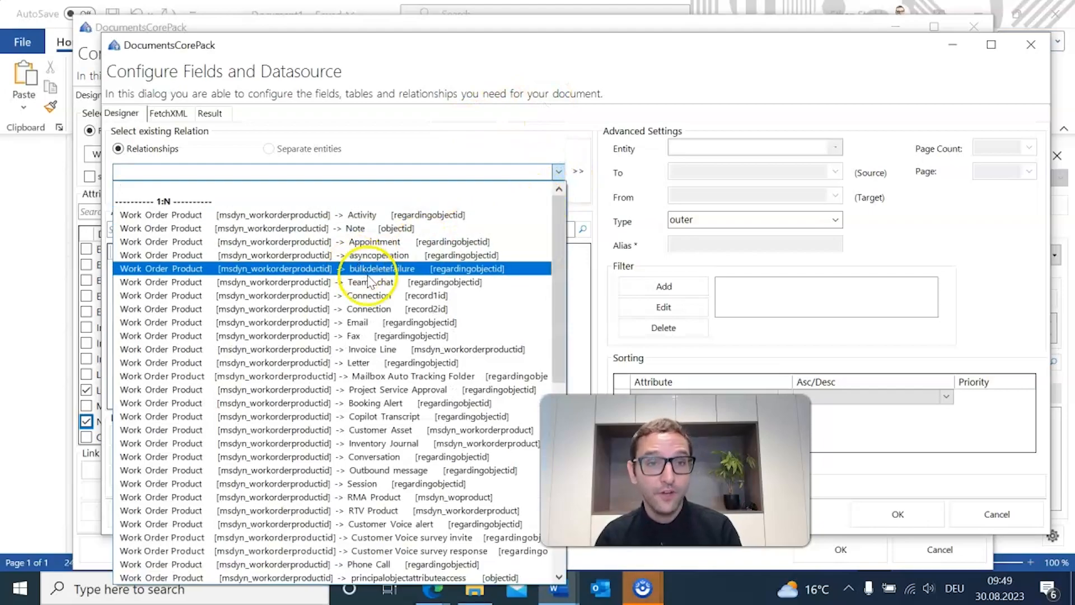
{"action": "scroll", "coordinate": [356, 286], "scroll_direction": "down", "scroll_amount": 3}
{"action": "scroll", "coordinate": [353, 289], "scroll_direction": "down", "scroll_amount": 6}
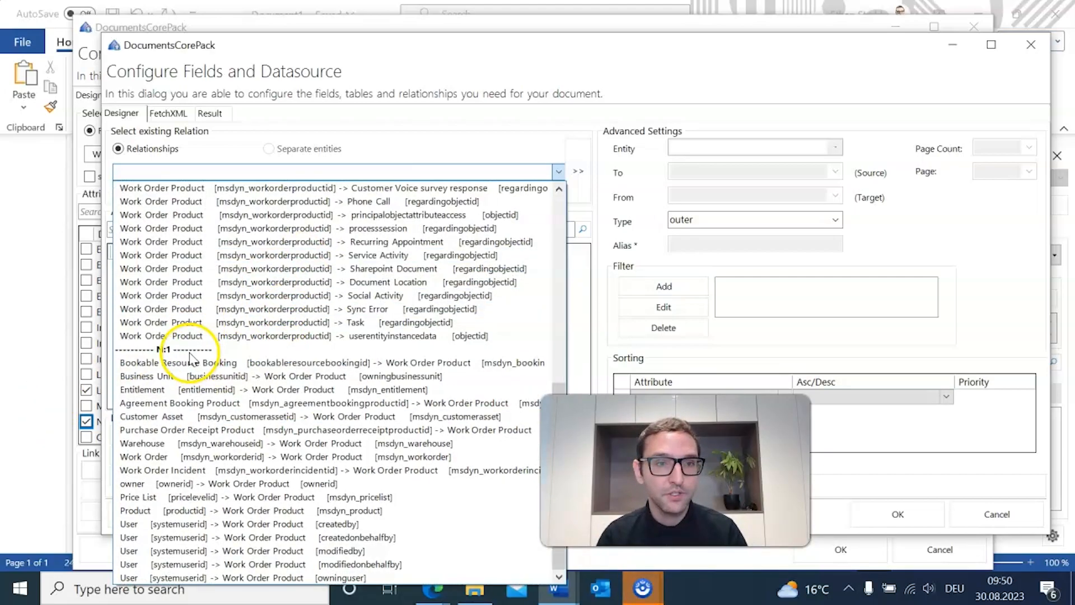
{"action": "scroll", "coordinate": [190, 357], "scroll_direction": "down", "scroll_amount": 1}
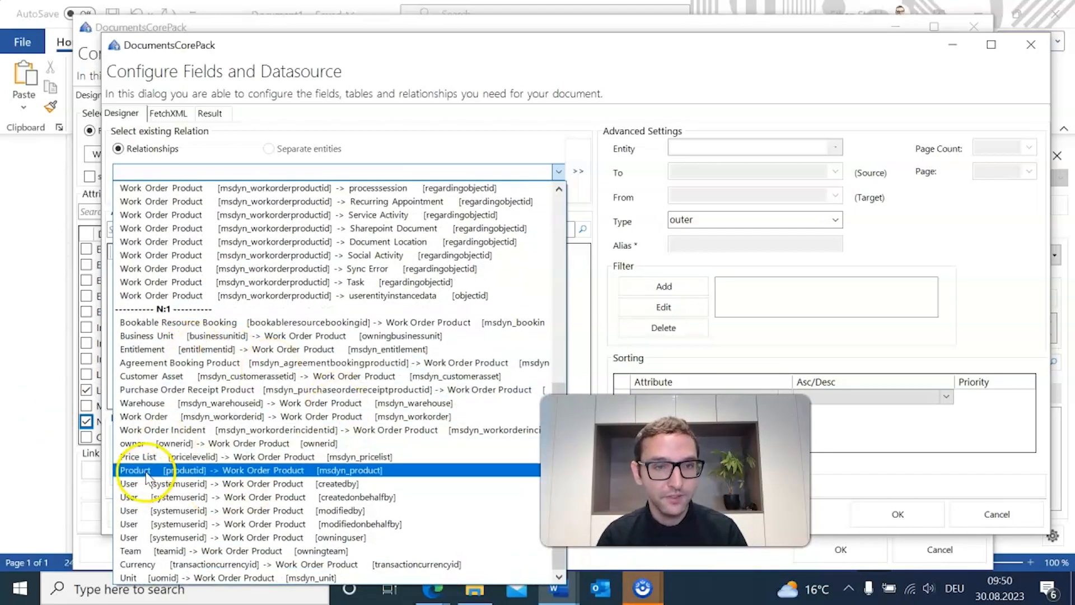
{"action": "left_click", "coordinate": [247, 474]}
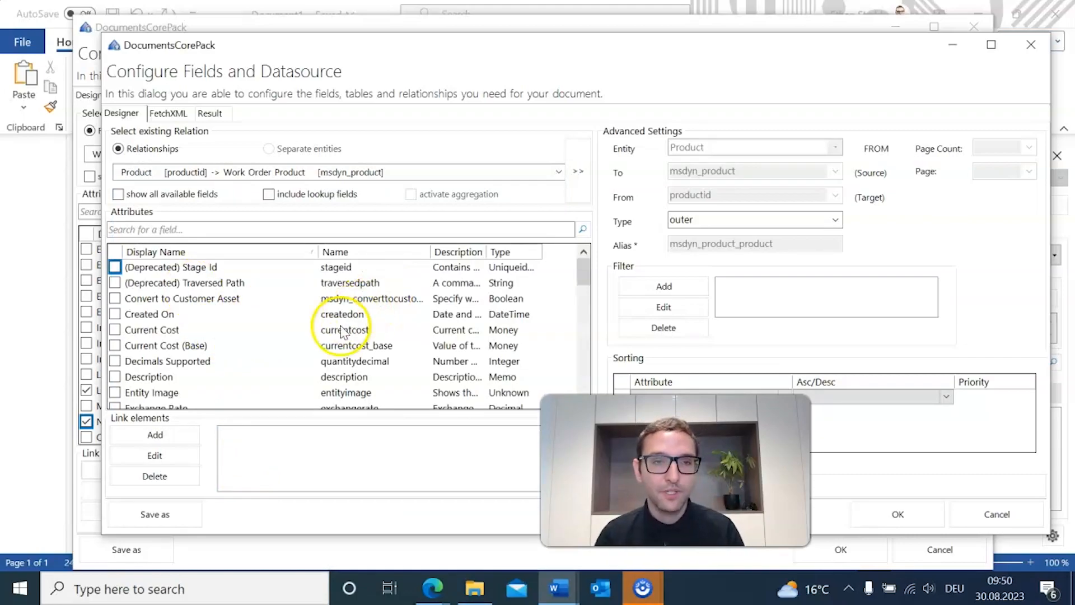
Step: Include lookup fields for the linked Product entity, add its Subject attribute, and accept the link element and the Work Order Product data source
{"action": "mouse_move", "coordinate": [582, 270]}
{"action": "left_mouse_down"}
{"action": "mouse_move", "coordinate": [583, 355]}
{"action": "mouse_move", "coordinate": [581, 277]}
{"action": "left_mouse_up"}
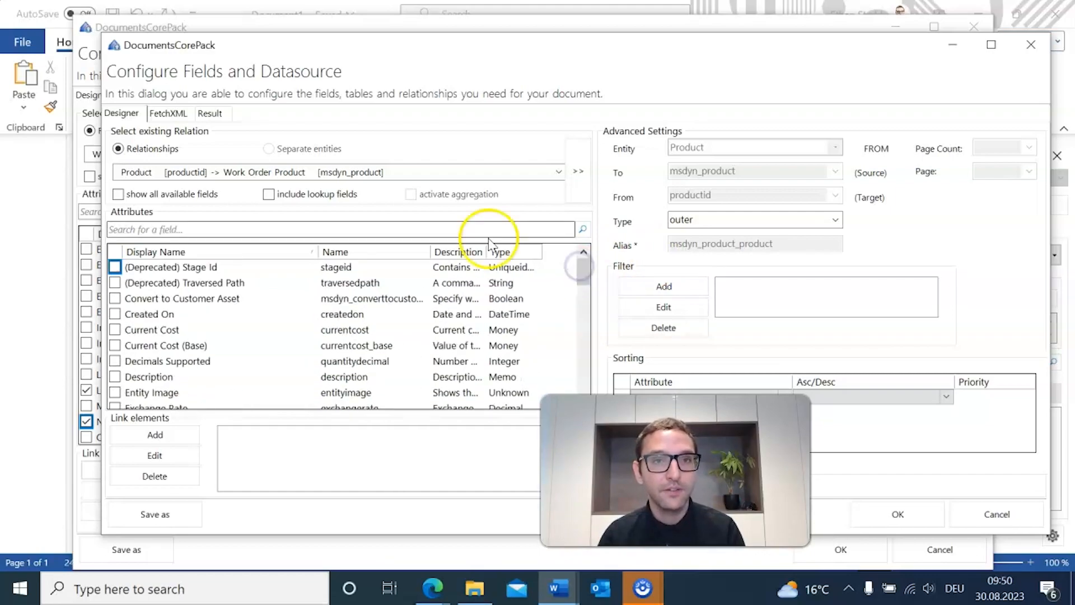
{"action": "left_click", "coordinate": [269, 194]}
{"action": "scroll", "coordinate": [379, 307], "scroll_direction": "down", "scroll_amount": 4}
{"action": "scroll", "coordinate": [376, 307], "scroll_direction": "down", "scroll_amount": 12}
{"action": "scroll", "coordinate": [368, 307], "scroll_direction": "down", "scroll_amount": 3}
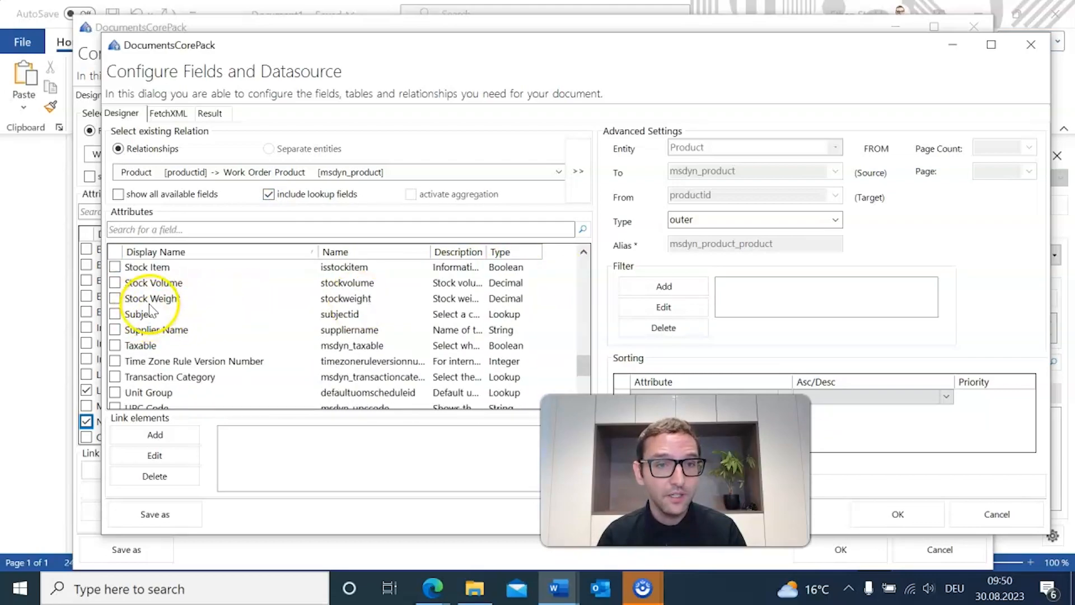
{"action": "left_click", "coordinate": [518, 315]}
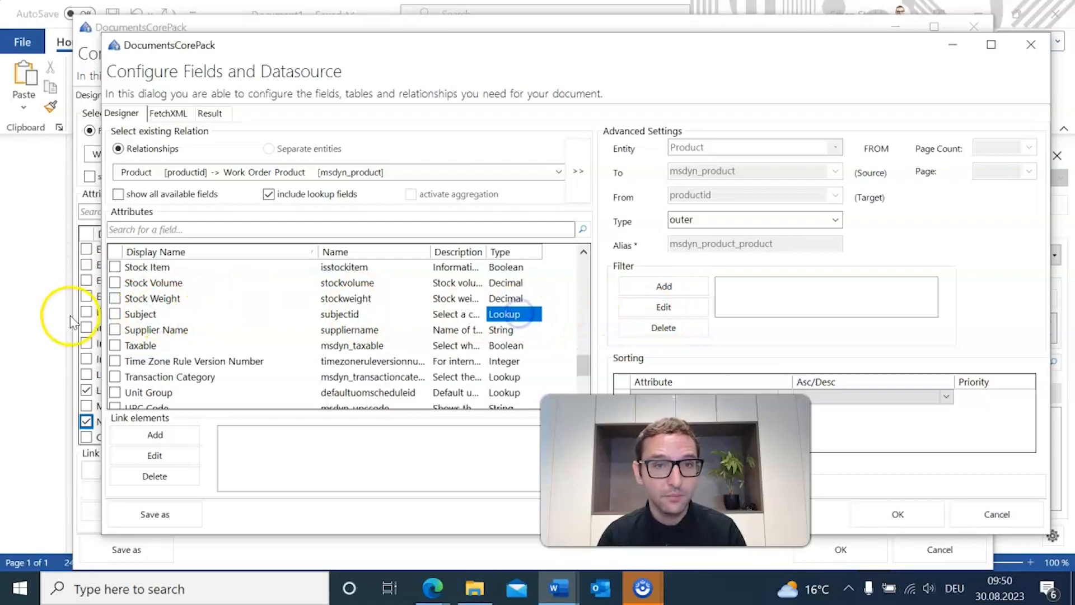
{"action": "left_click", "coordinate": [115, 315]}
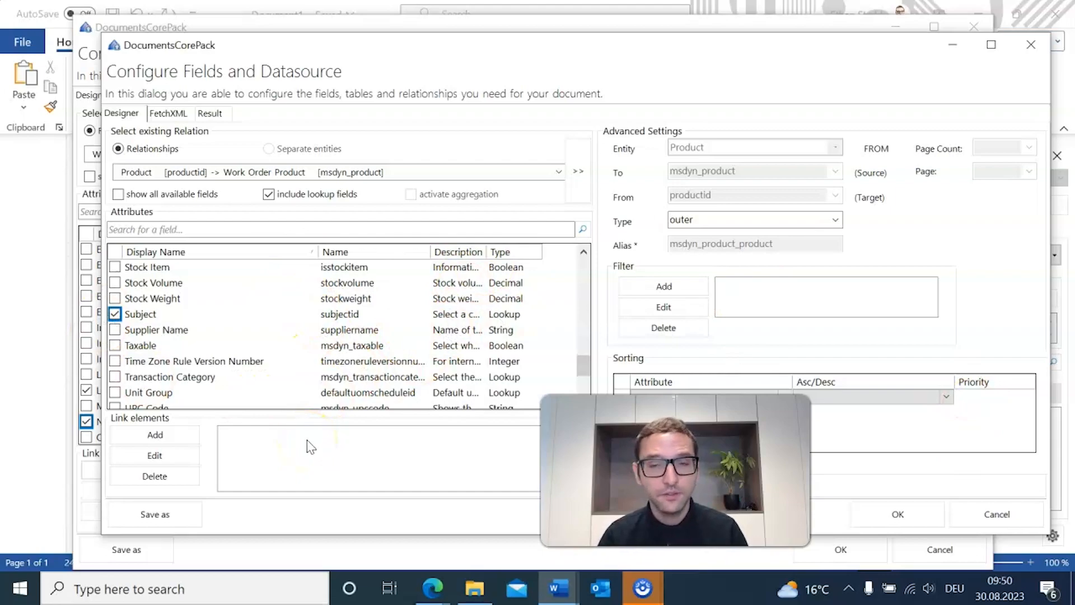
{"action": "left_click", "coordinate": [885, 521]}
{"action": "left_click", "coordinate": [862, 542]}
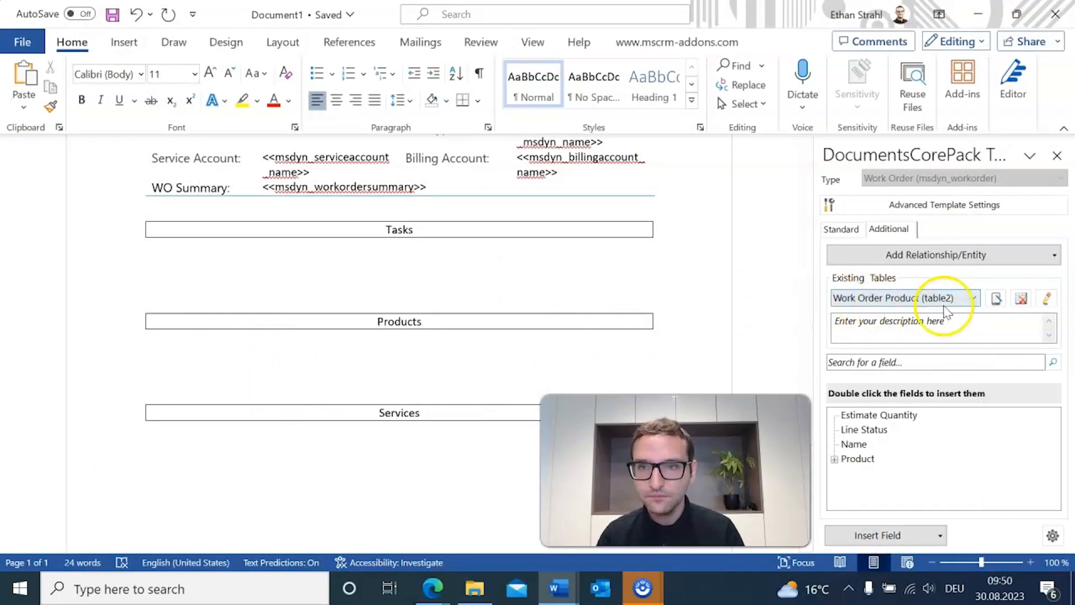
Step: Add a third relationship with Work Order -> Work Order Service [msdyn_workorder] as the relation
{"action": "left_click", "coordinate": [956, 255]}
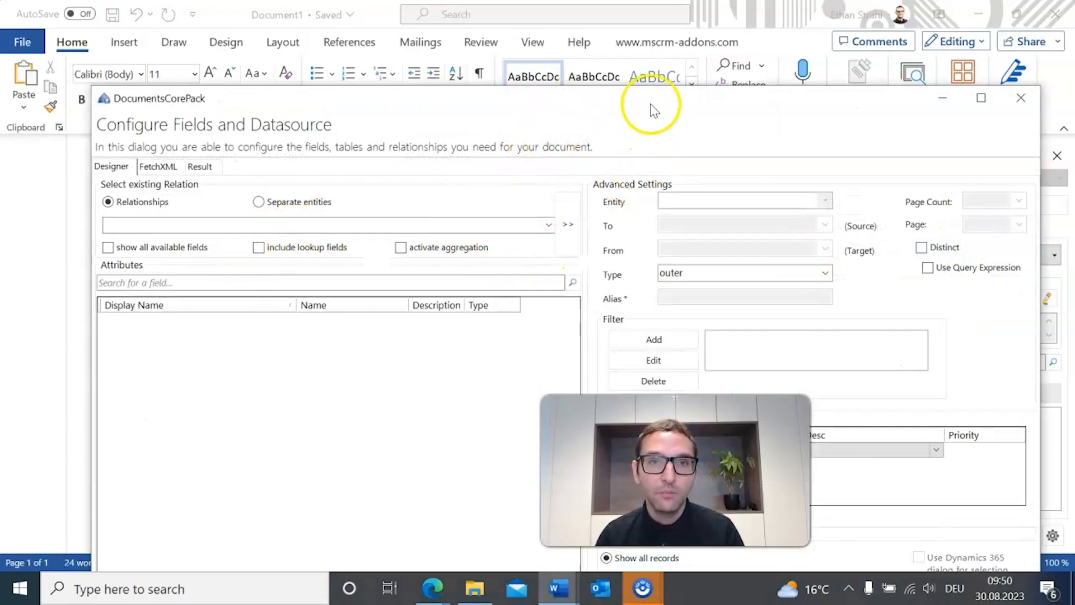
{"action": "left_click_drag", "start_coordinate": [645, 100], "coordinate": [610, 29]}
{"action": "left_click", "coordinate": [519, 152]}
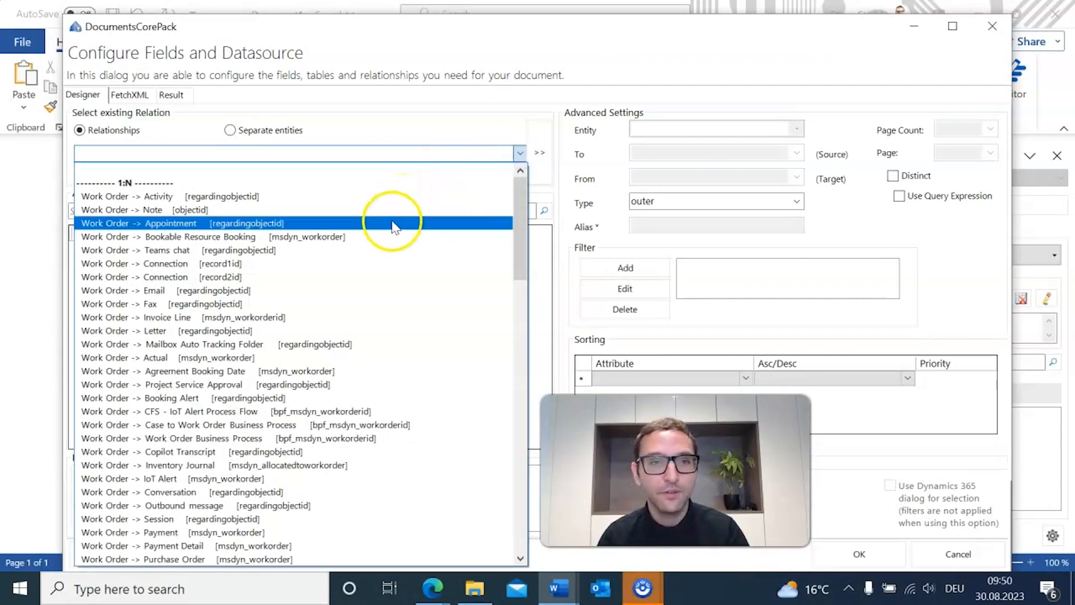
{"action": "scroll", "coordinate": [403, 252], "scroll_direction": "down", "scroll_amount": 6}
{"action": "scroll", "coordinate": [417, 290], "scroll_direction": "down", "scroll_amount": 3}
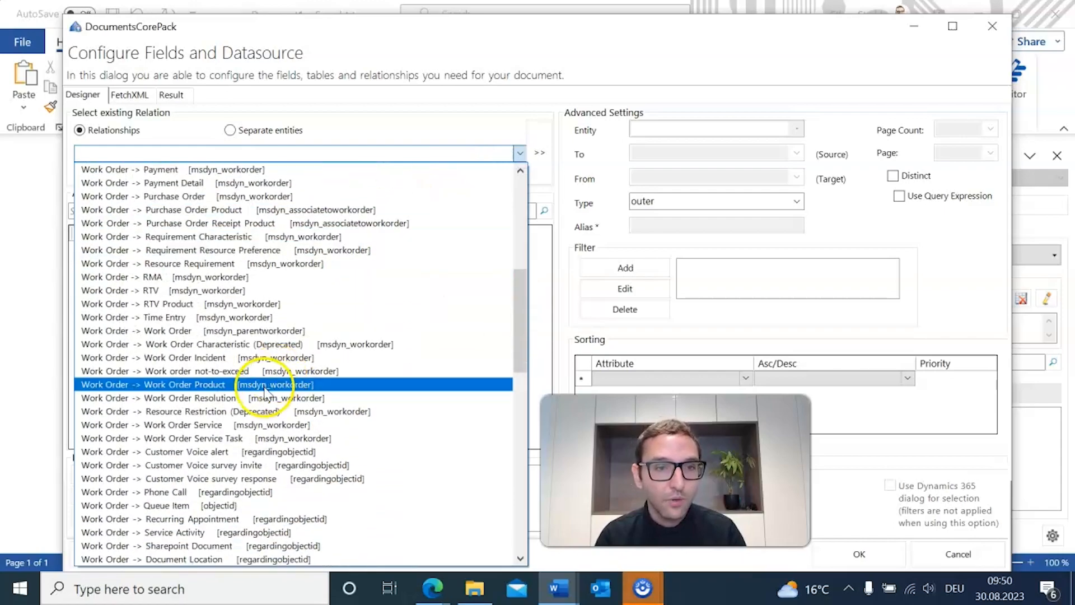
{"action": "left_click", "coordinate": [204, 425]}
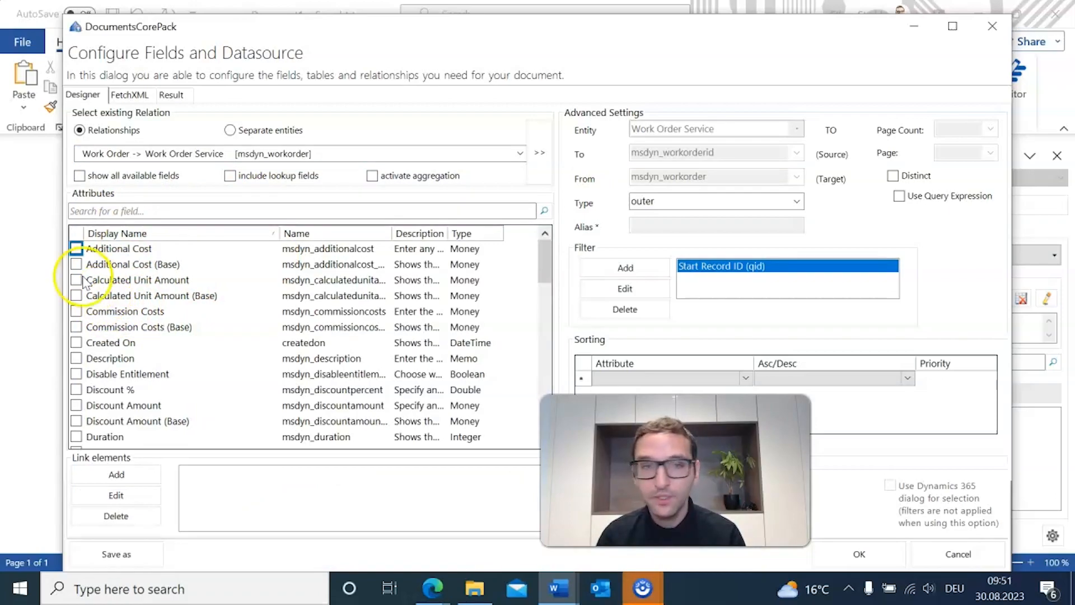
Step: Include the Estimate Duration, Line Status and Name attributes of Work Order Service
{"action": "scroll", "coordinate": [82, 358], "scroll_direction": "down", "scroll_amount": 2}
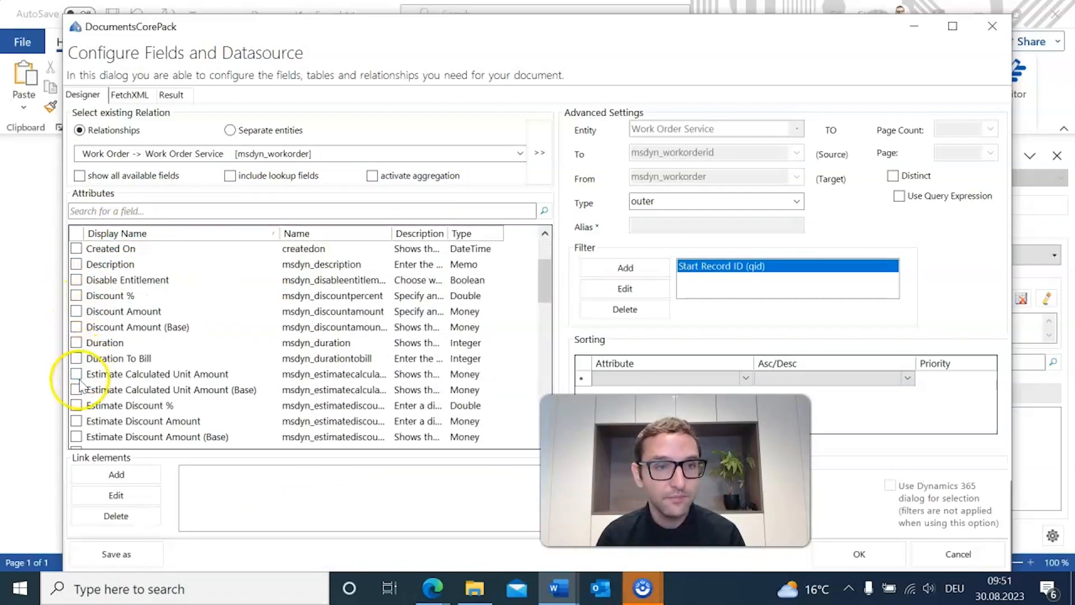
{"action": "scroll", "coordinate": [80, 385], "scroll_direction": "down", "scroll_amount": 1}
{"action": "left_click", "coordinate": [75, 405]}
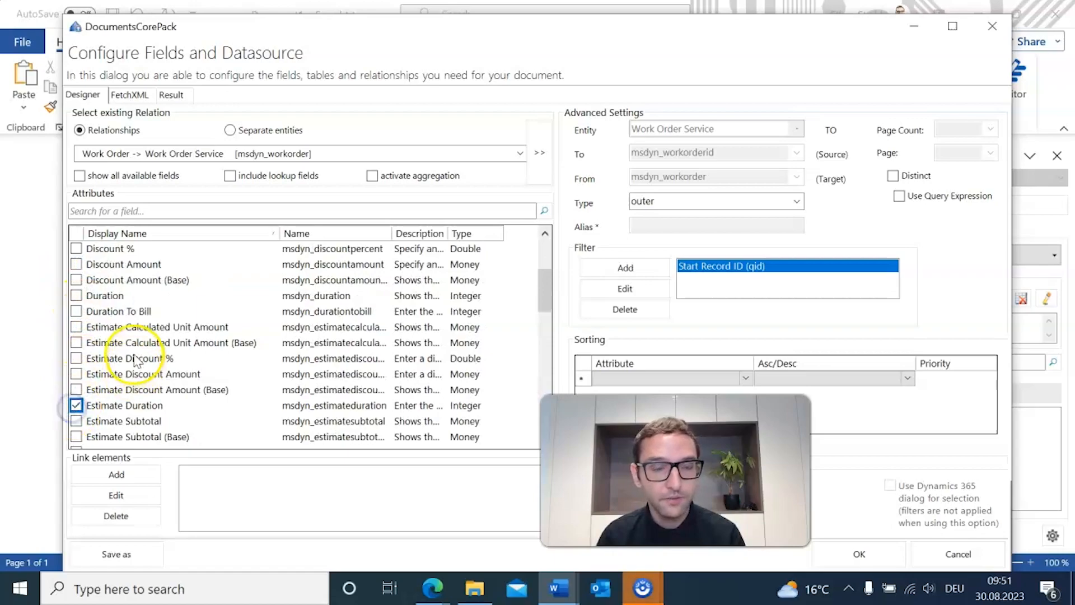
{"action": "scroll", "coordinate": [134, 361], "scroll_direction": "down", "scroll_amount": 6}
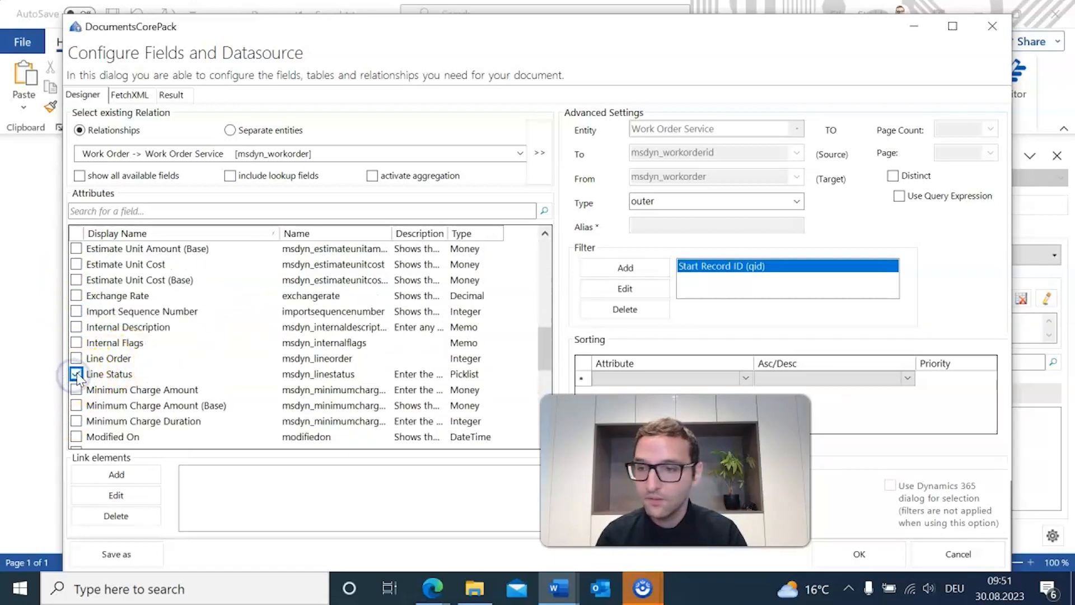
{"action": "scroll", "coordinate": [77, 380], "scroll_direction": "down", "scroll_amount": 3}
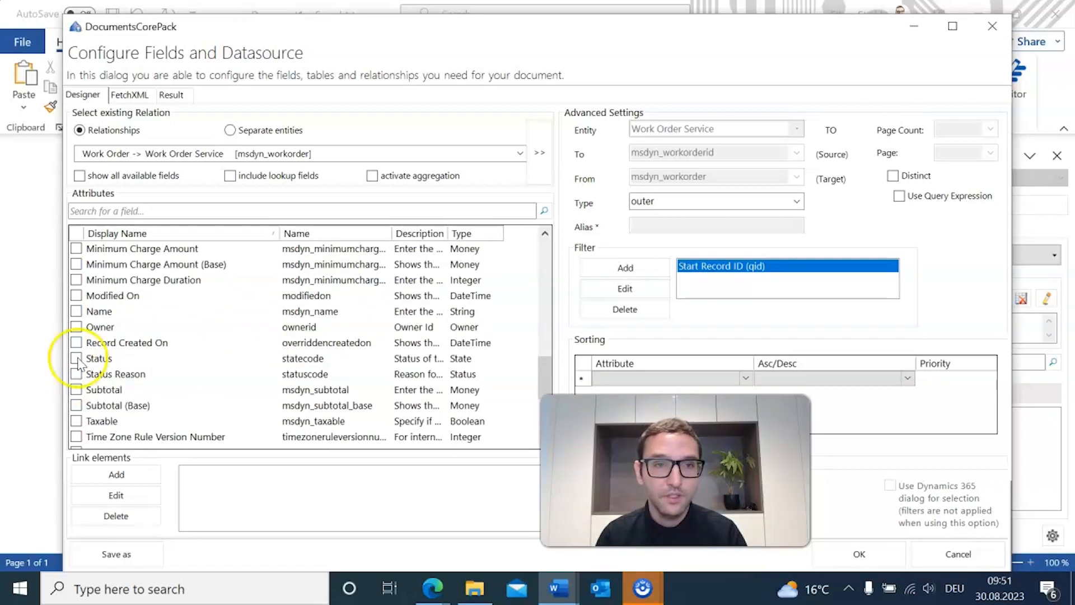
{"action": "left_click", "coordinate": [76, 311]}
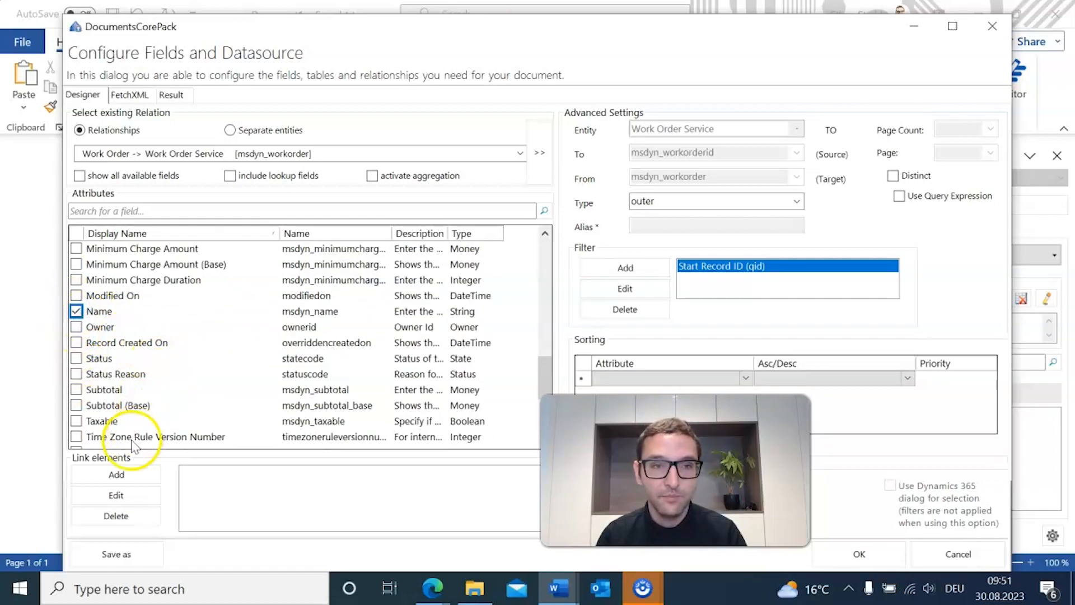
Step: Add a link element to Work Order Service with lookup fields included, using the N:1 relation Product [productid] -> Work Order Service [msdyn_service]
{"action": "left_click", "coordinate": [138, 476]}
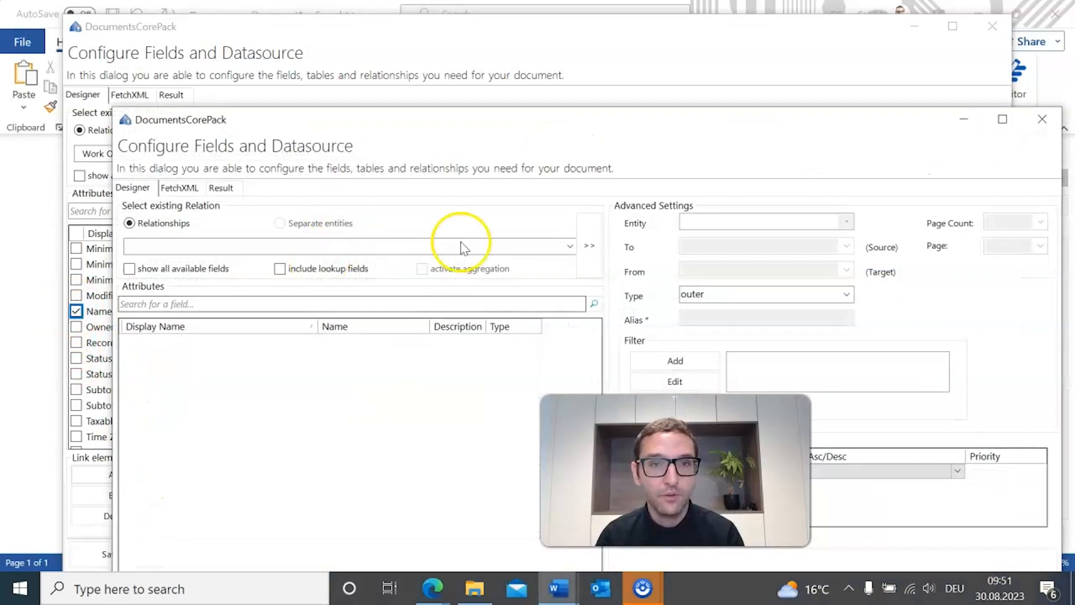
{"action": "left_click_drag", "start_coordinate": [552, 110], "coordinate": [485, 22]}
{"action": "left_click", "coordinate": [297, 173]}
{"action": "left_click", "coordinate": [516, 151]}
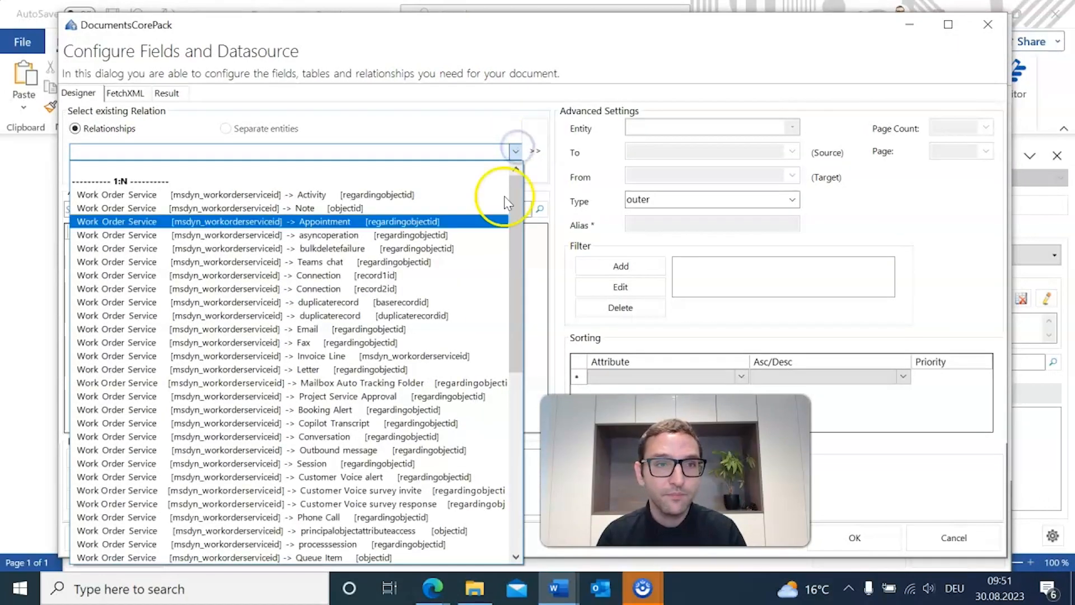
{"action": "left_click_drag", "start_coordinate": [513, 224], "coordinate": [516, 442]}
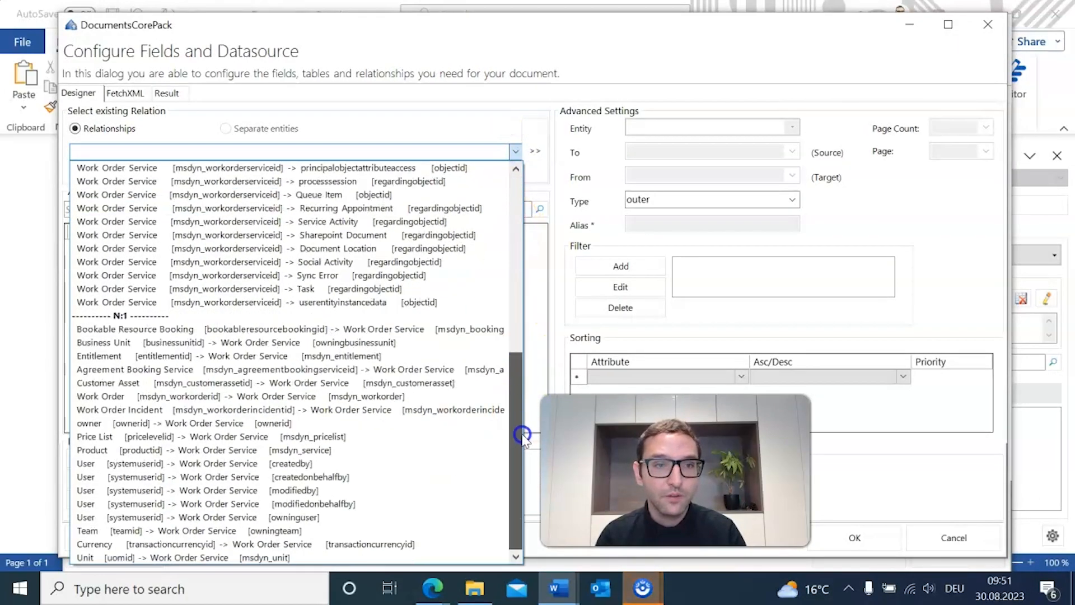
{"action": "left_click", "coordinate": [346, 458]}
Step: Include the Subject attribute of the linked Product and accept the link element and the Work Order Service data source
{"action": "scroll", "coordinate": [140, 289], "scroll_direction": "down", "scroll_amount": 5}
{"action": "scroll", "coordinate": [142, 296], "scroll_direction": "down", "scroll_amount": 6}
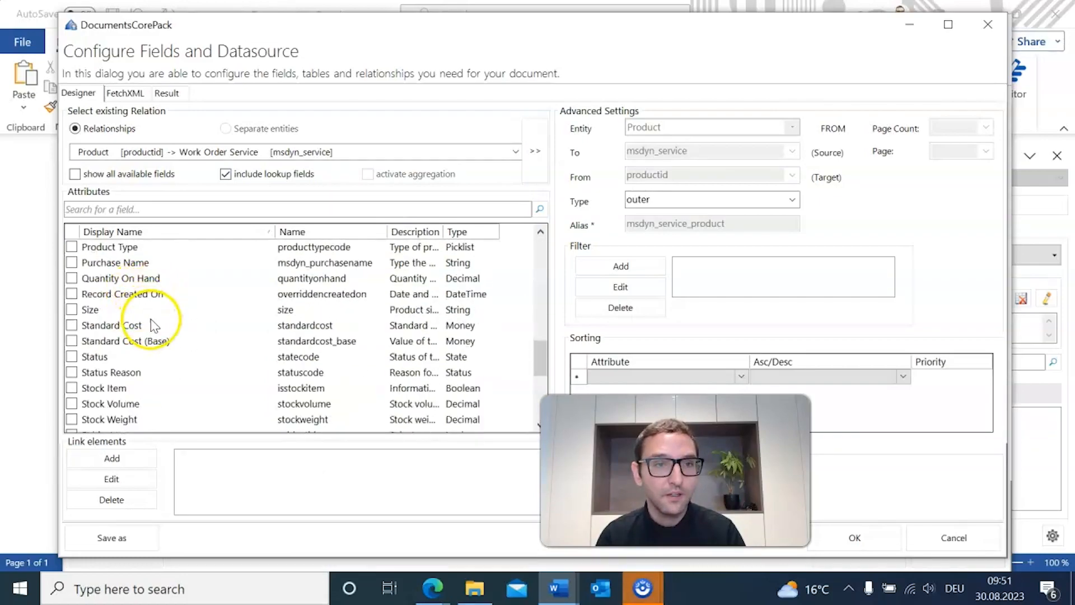
{"action": "scroll", "coordinate": [155, 326], "scroll_direction": "down", "scroll_amount": 2}
{"action": "left_click", "coordinate": [72, 341]}
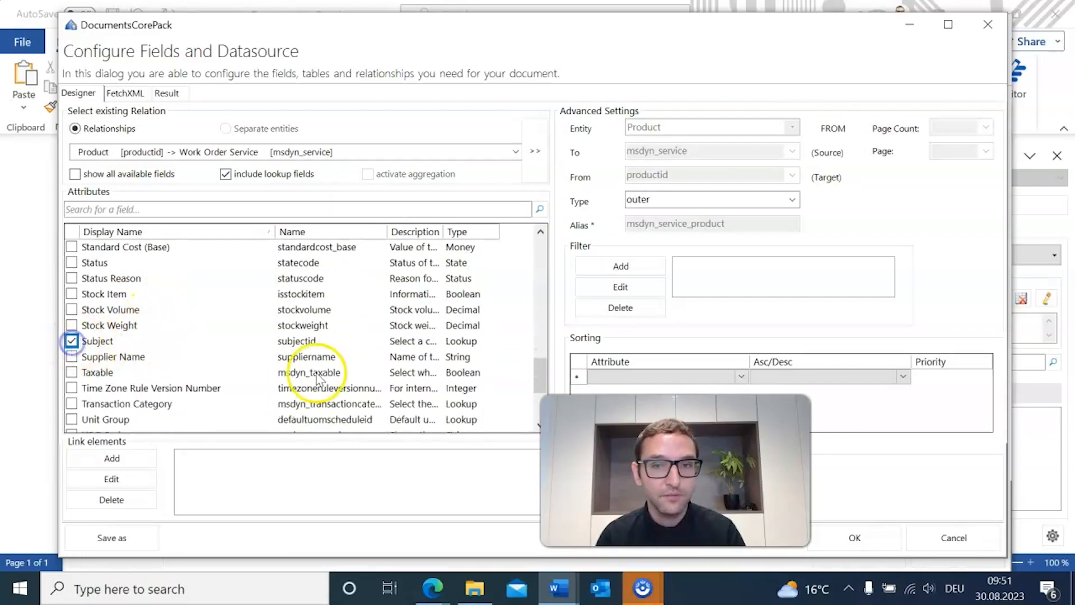
{"action": "left_click", "coordinate": [836, 536]}
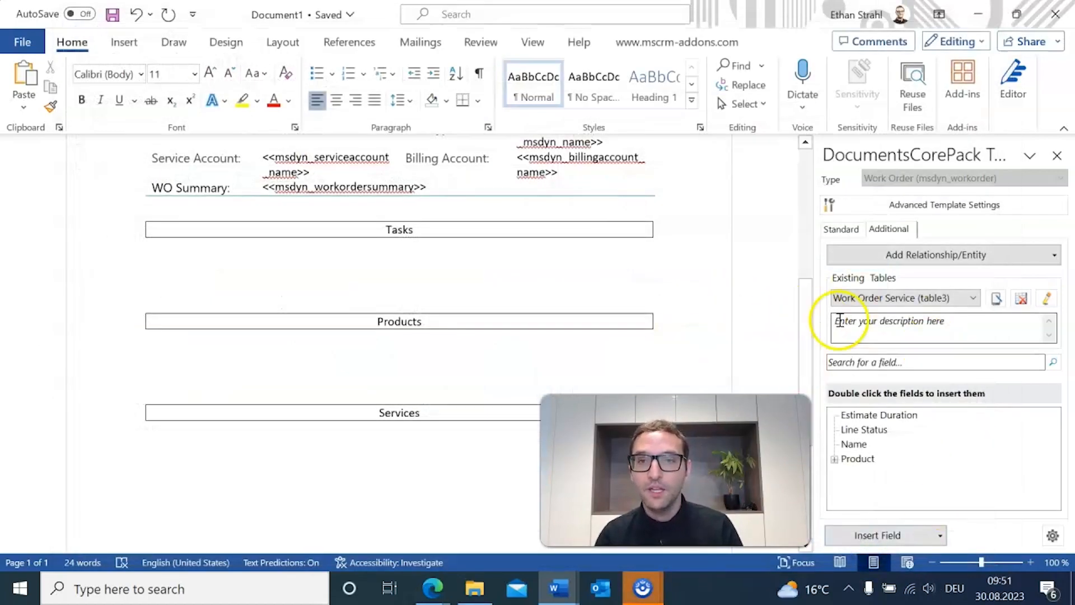
Step: Review the available fields of the Work Order Service, Work Order Product and Work Order Service Task tables, including their linked Product fields
{"action": "left_click", "coordinate": [834, 459]}
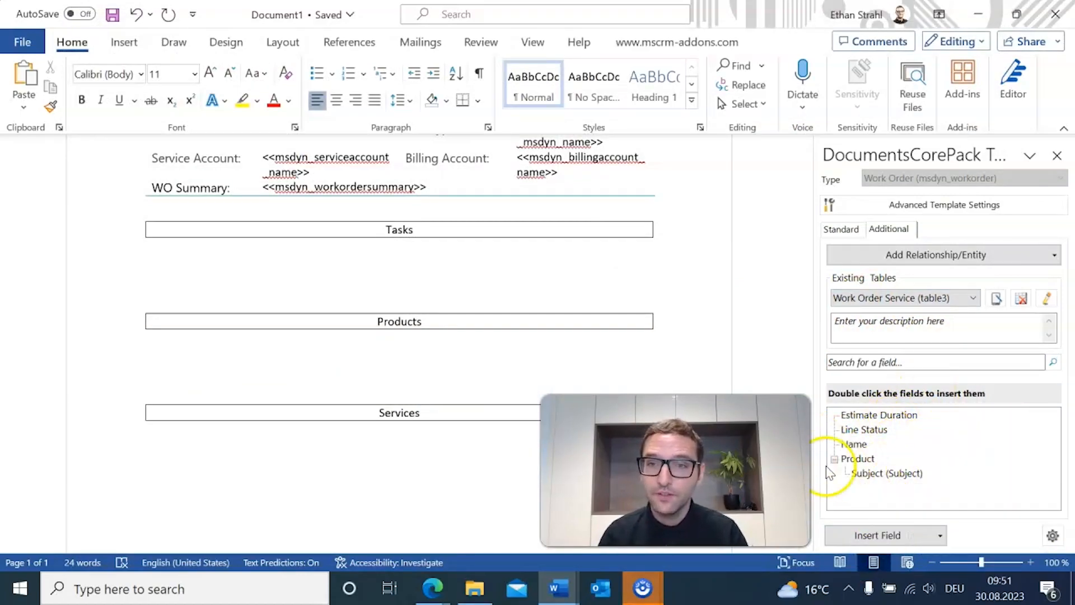
{"action": "left_click", "coordinate": [907, 301]}
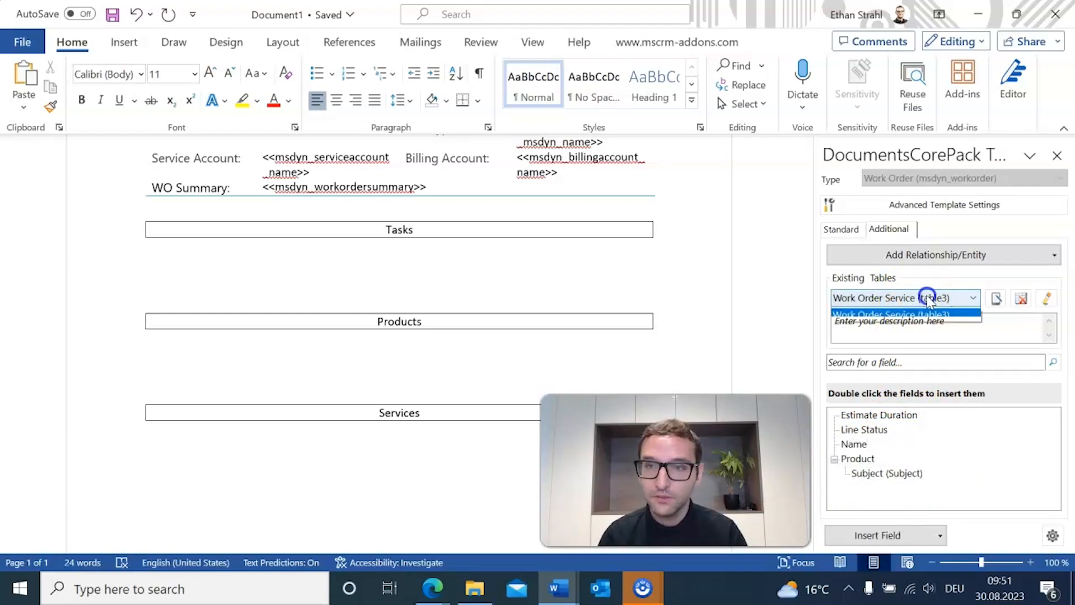
{"action": "left_click", "coordinate": [924, 339]}
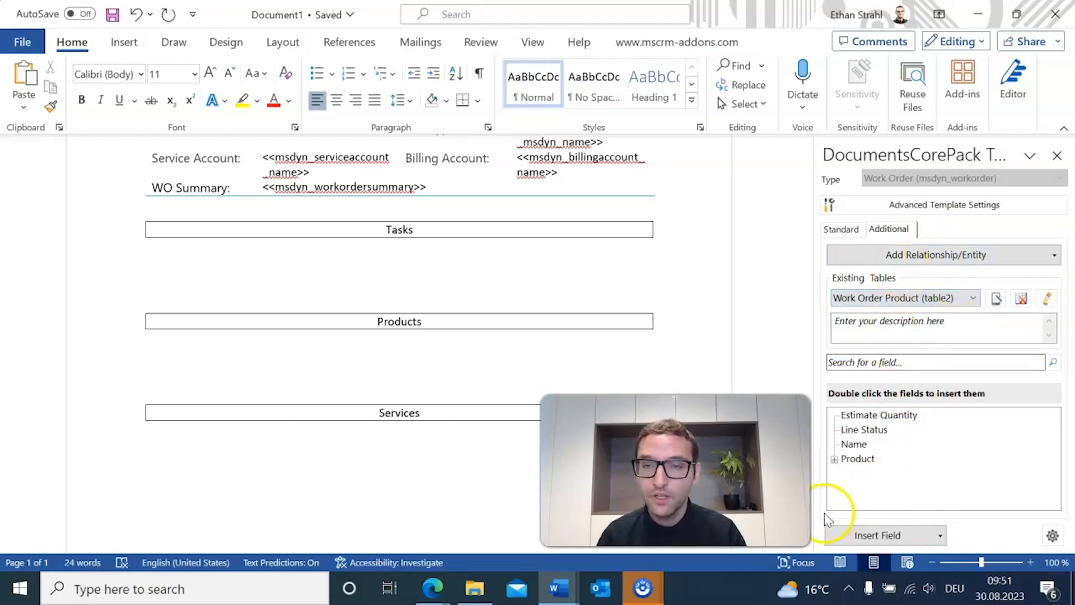
{"action": "left_click", "coordinate": [835, 459]}
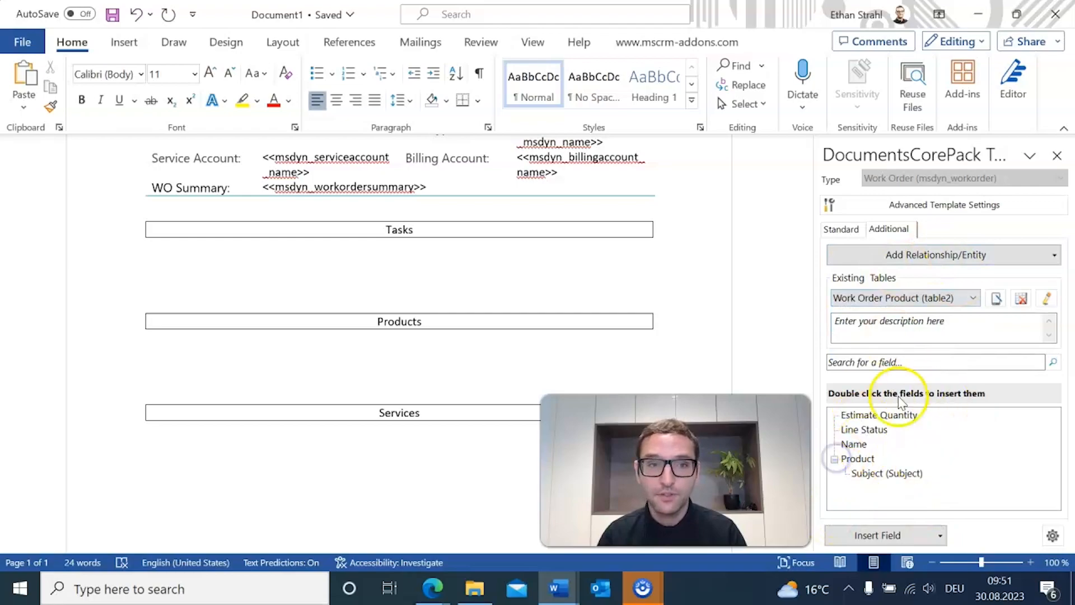
{"action": "left_click", "coordinate": [947, 298]}
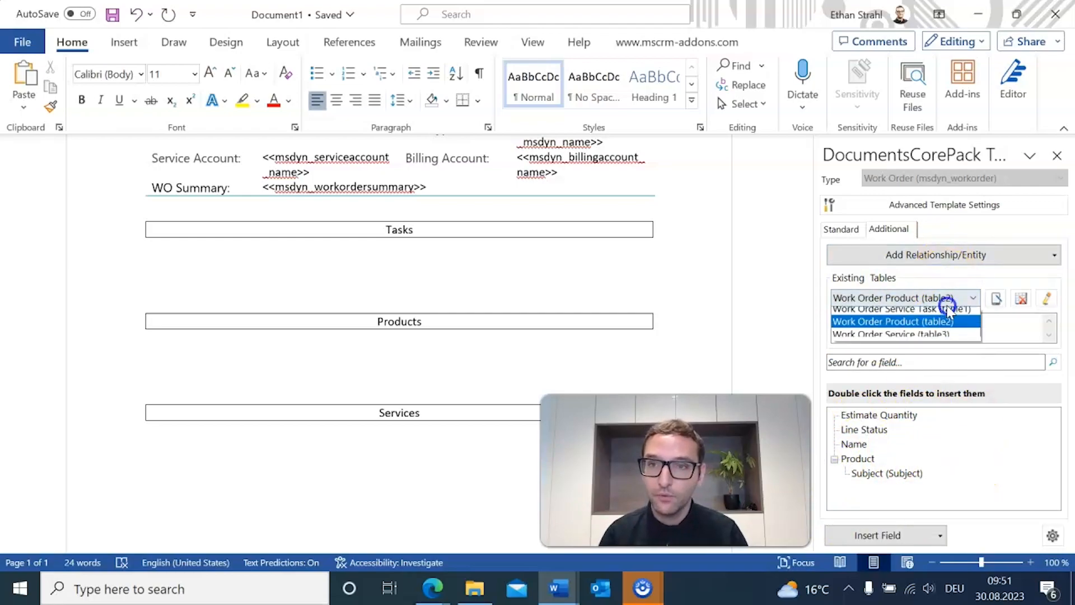
{"action": "left_click", "coordinate": [940, 327]}
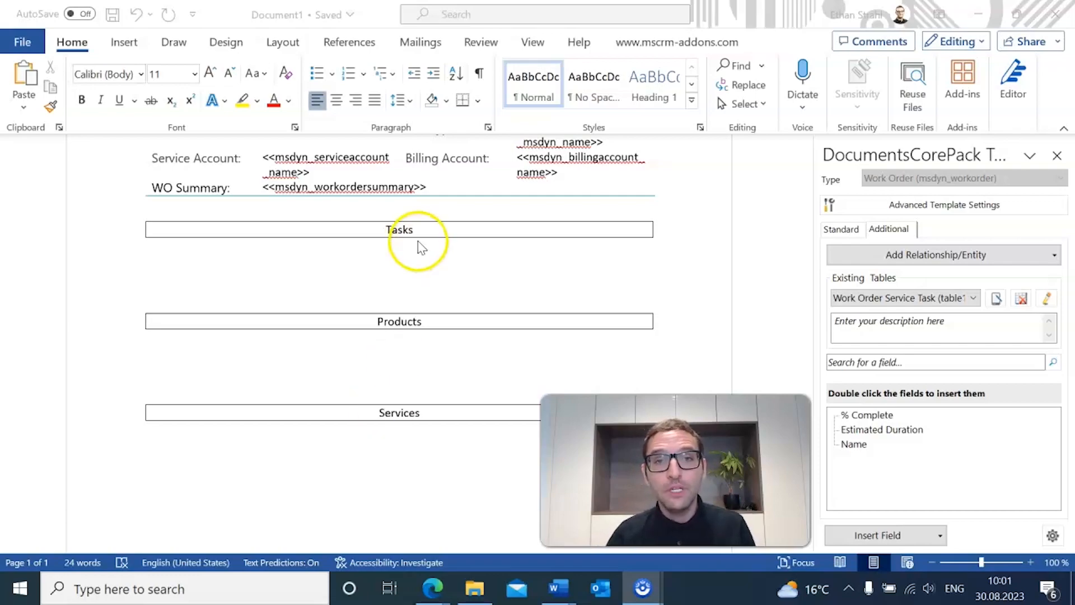
Step: Insert the Work Order Service Task Name field under Tasks as a three-column table with a split header, and remove the blank line above it
{"action": "left_click", "coordinate": [434, 269]}
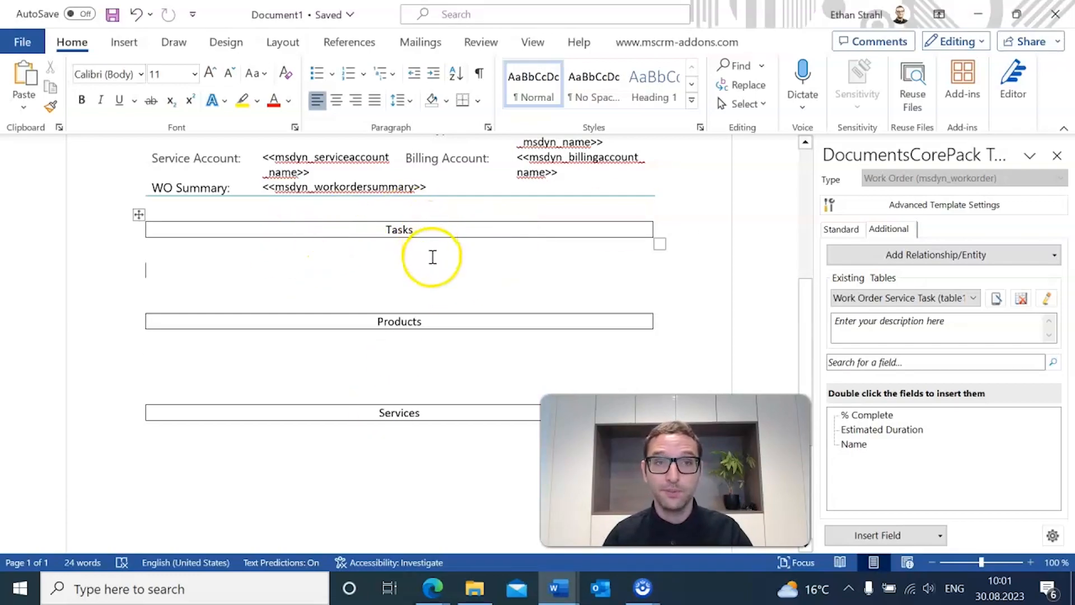
{"action": "left_click", "coordinate": [917, 299]}
{"action": "left_click", "coordinate": [874, 326]}
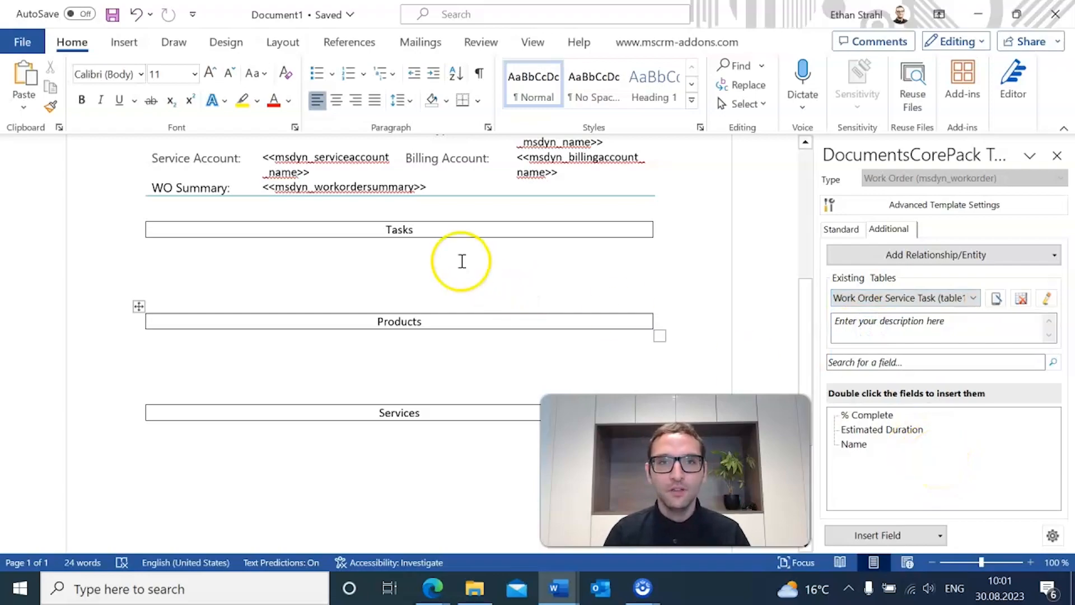
{"action": "left_click", "coordinate": [355, 277]}
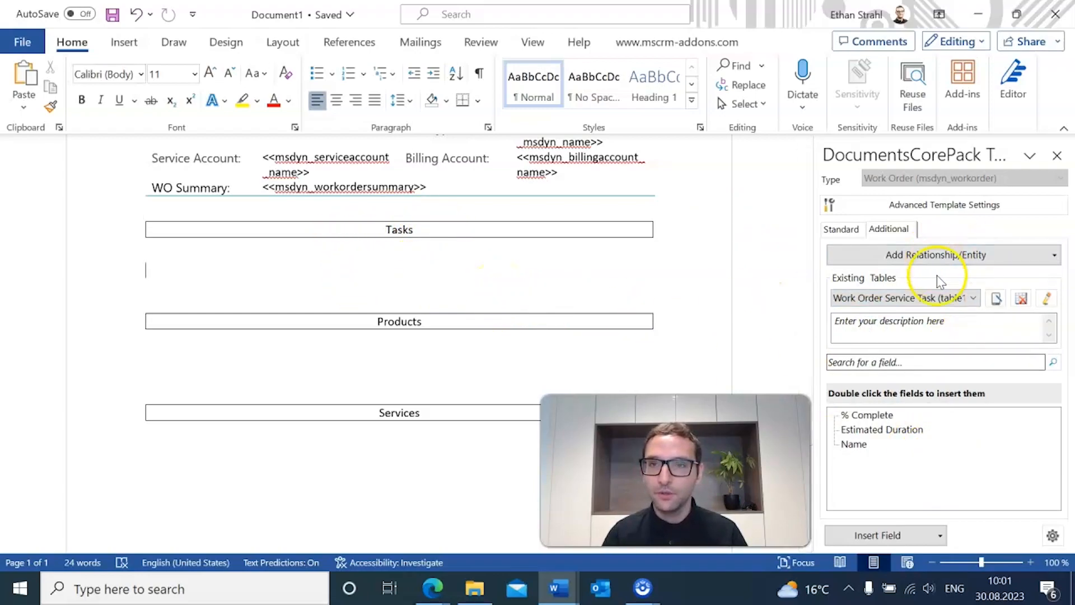
{"action": "left_click", "coordinate": [900, 302]}
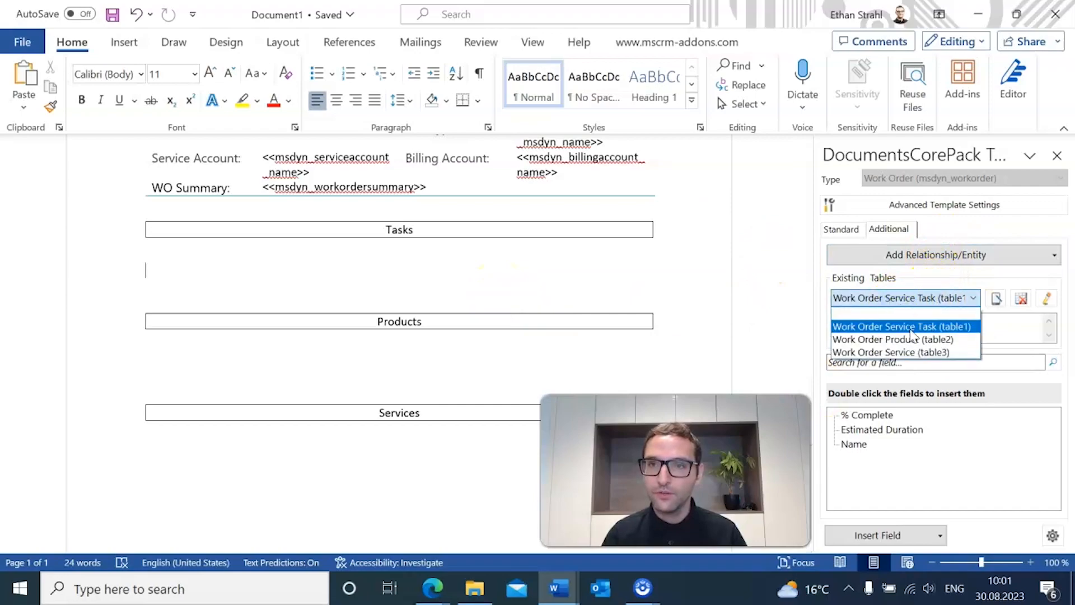
{"action": "left_click", "coordinate": [911, 328]}
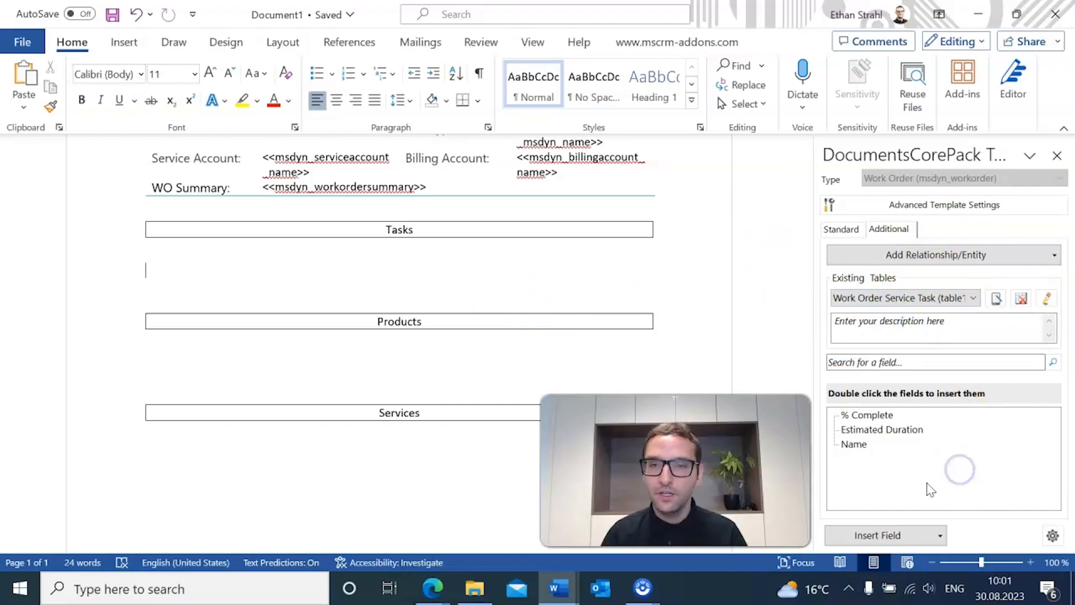
{"action": "double_click", "coordinate": [865, 446]}
{"action": "left_click", "coordinate": [343, 253]}
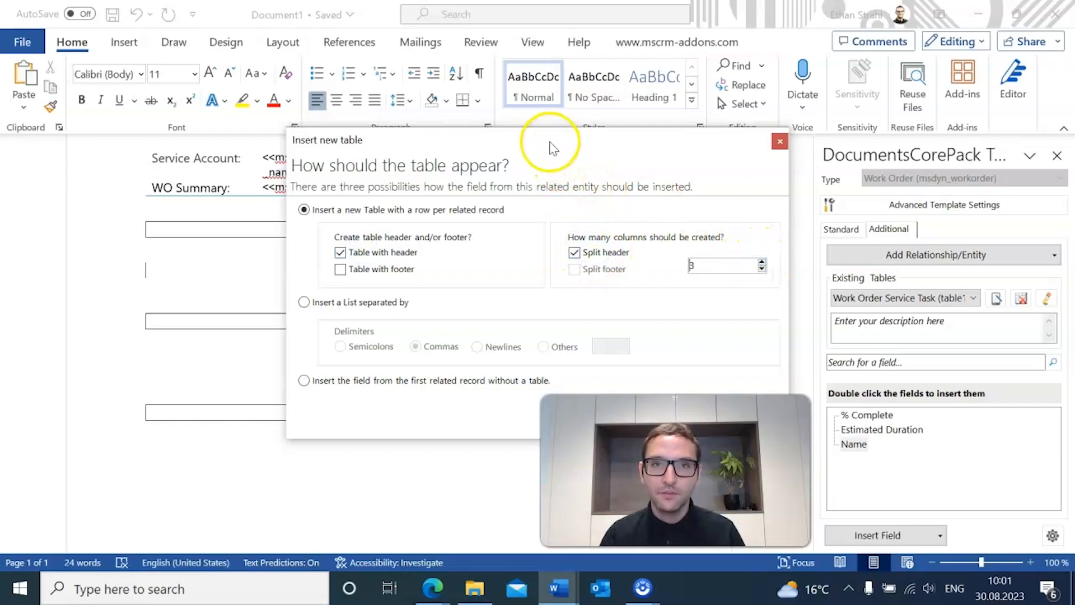
{"action": "left_click_drag", "start_coordinate": [547, 140], "coordinate": [468, 123]}
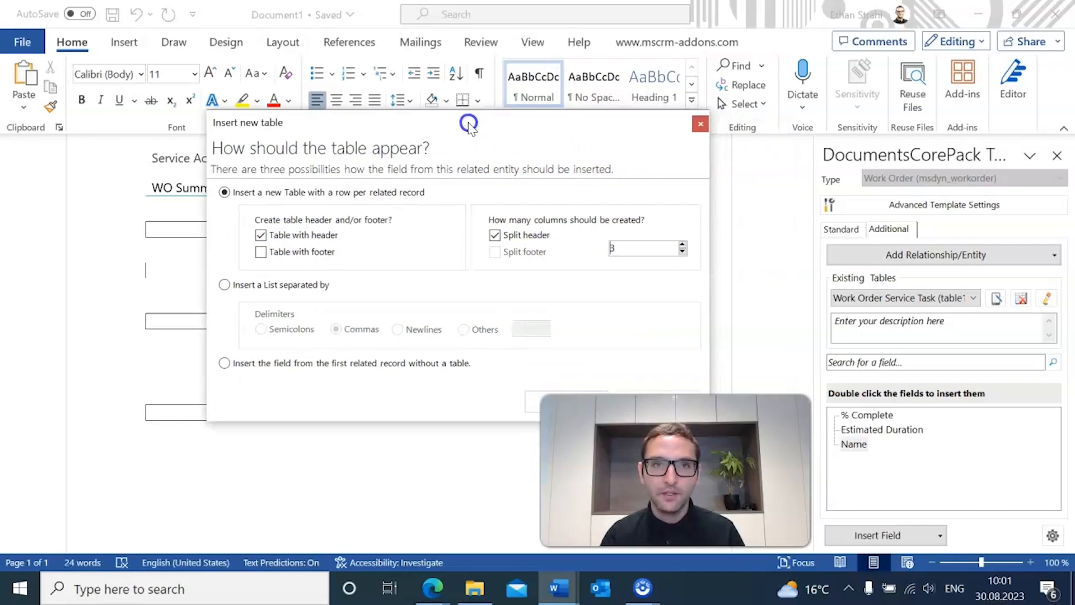
{"action": "left_click", "coordinate": [529, 403]}
{"action": "left_click", "coordinate": [213, 271]}
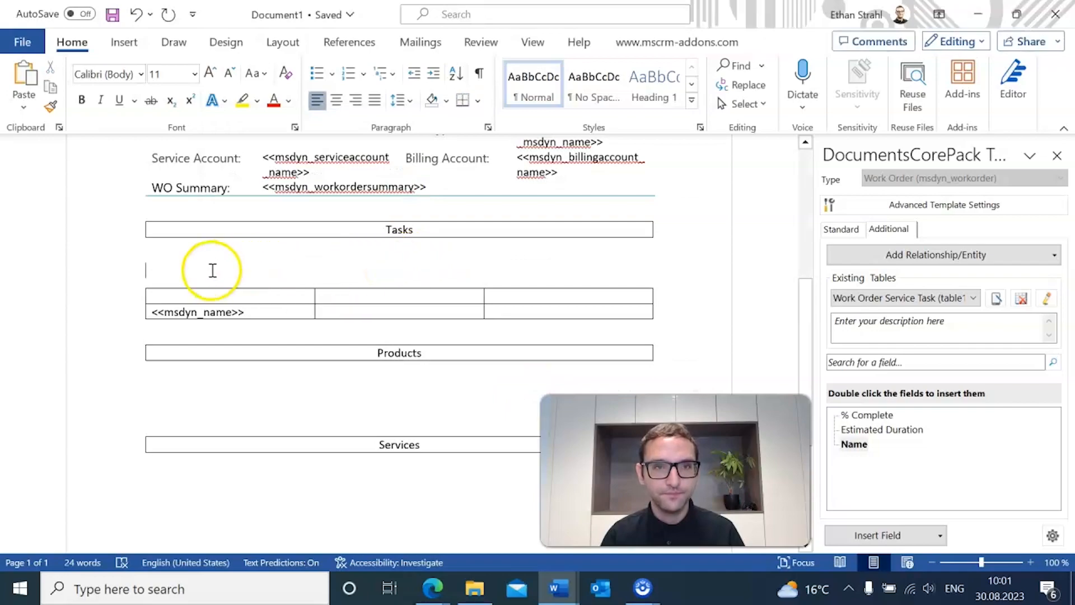
{"action": "key", "text": "BackSpace"}
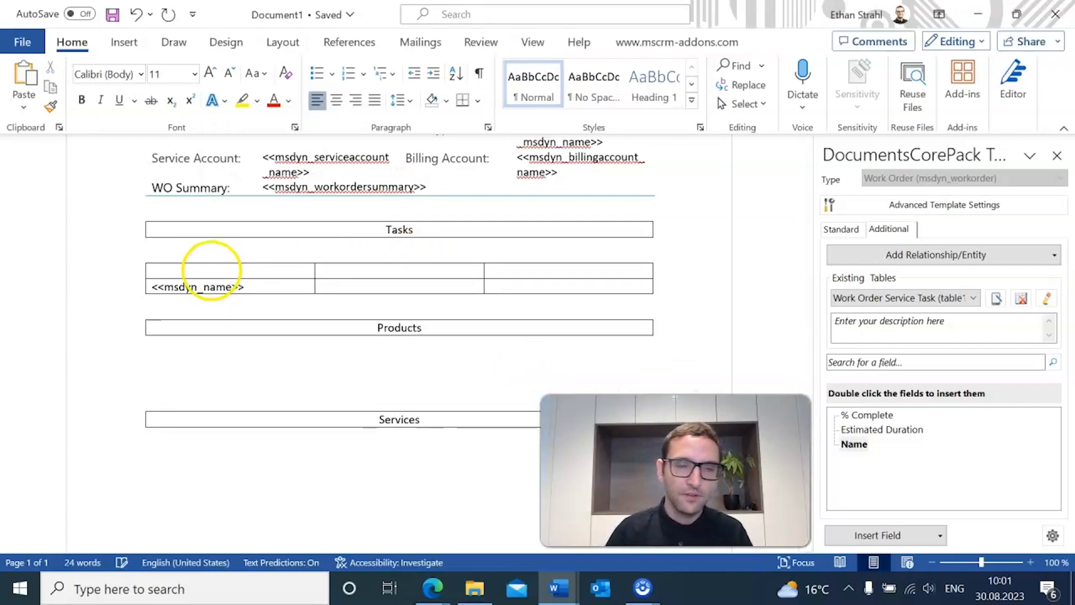
Step: Add the Estimated Duration and % Complete fields to the Tasks table and label its columns Name, Est. Duration and % Completion
{"action": "left_click", "coordinate": [373, 286]}
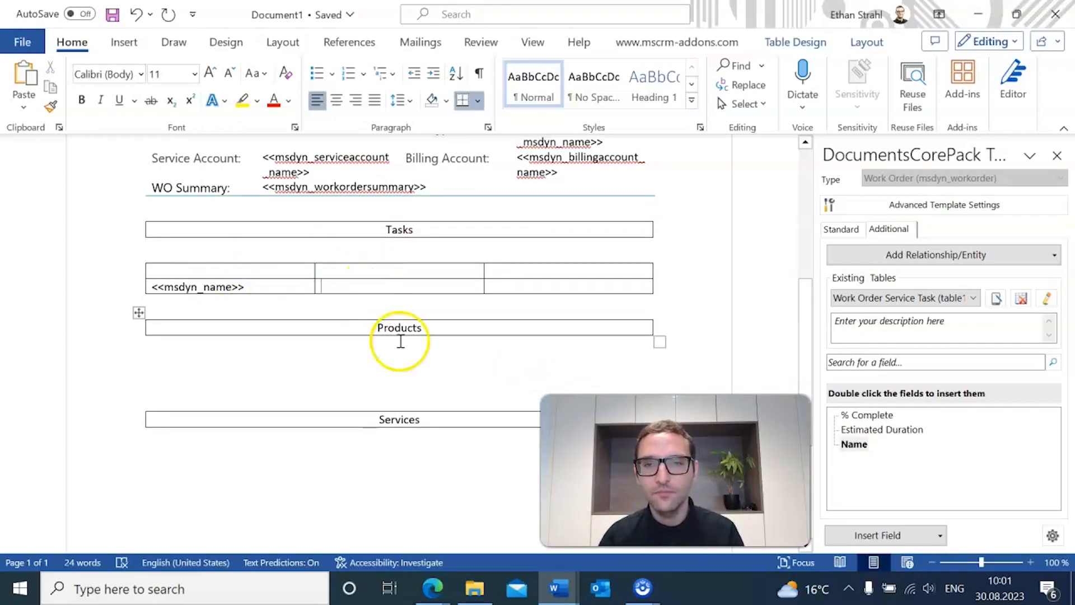
{"action": "double_click", "coordinate": [895, 432]}
{"action": "double_click", "coordinate": [877, 415]}
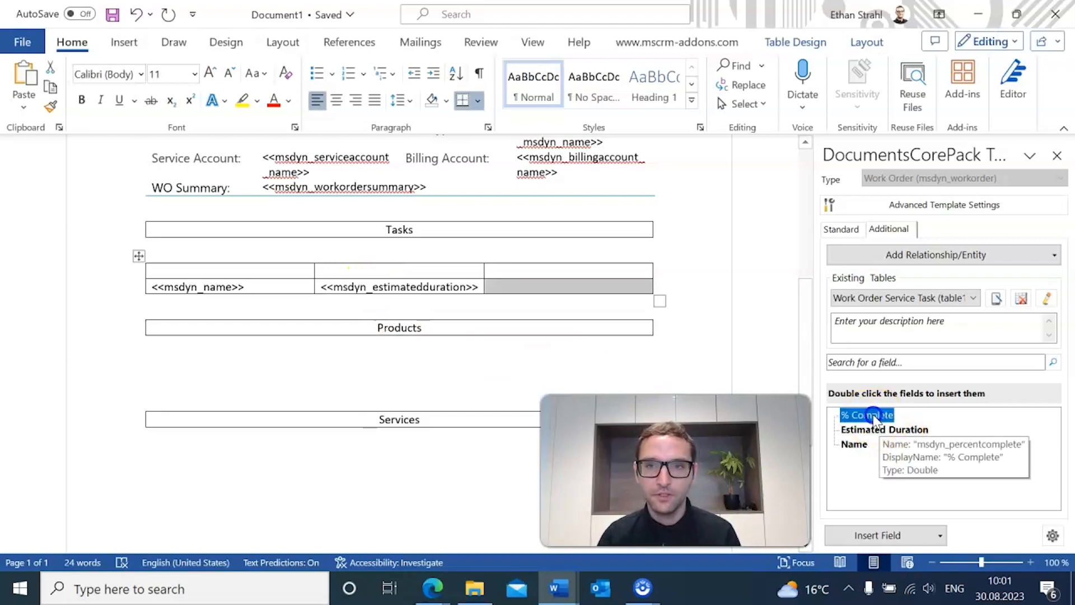
{"action": "left_click", "coordinate": [198, 273]}
{"action": "type", "text": "Name"}
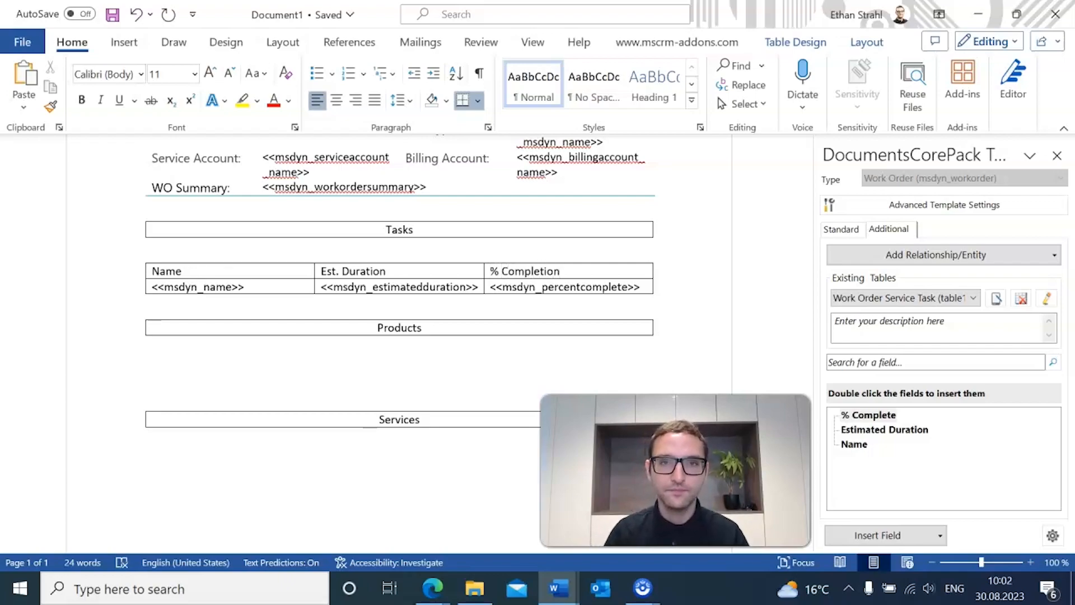
Step: Insert the Work Order Product Name field under Products as a three-column table with a split header
{"action": "left_click", "coordinate": [310, 368]}
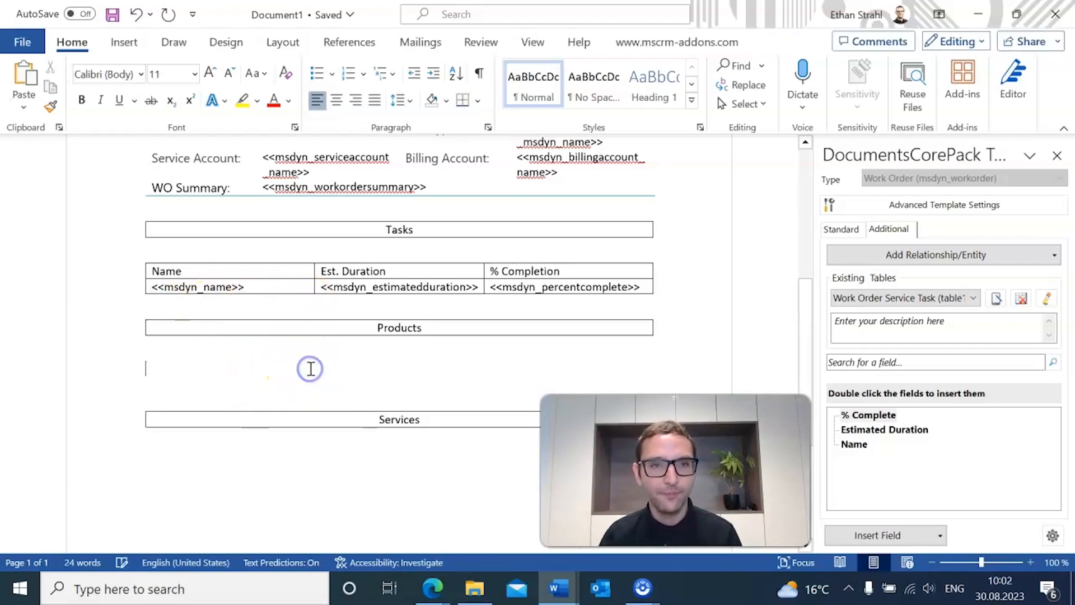
{"action": "left_click", "coordinate": [901, 297]}
{"action": "left_click", "coordinate": [902, 340]}
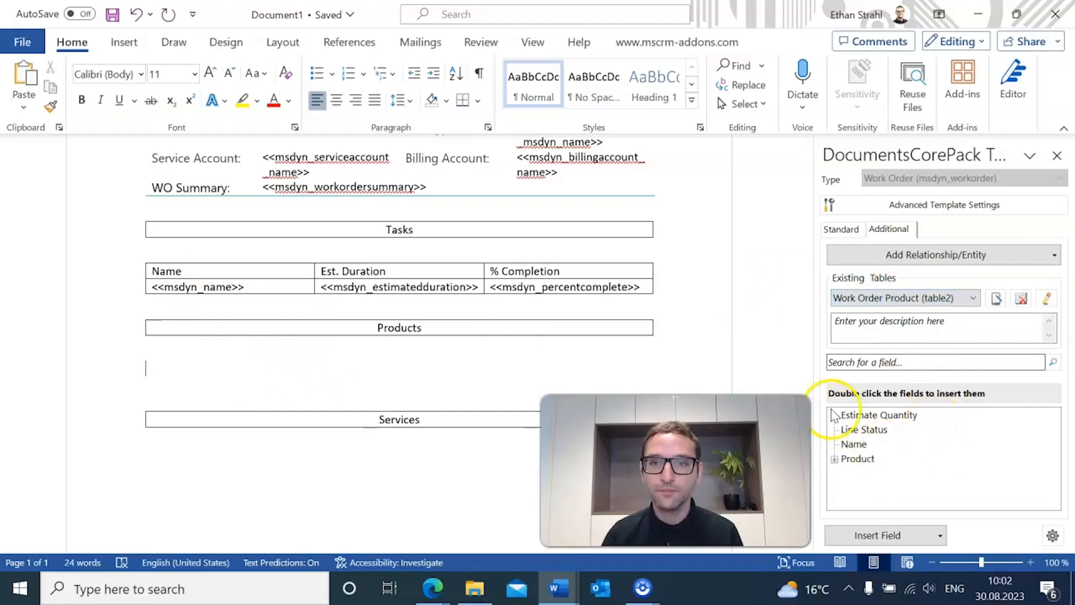
{"action": "double_click", "coordinate": [853, 444]}
{"action": "left_click", "coordinate": [401, 252]}
{"action": "left_click", "coordinate": [603, 253]}
{"action": "left_click_drag", "start_coordinate": [613, 141], "coordinate": [440, 124]}
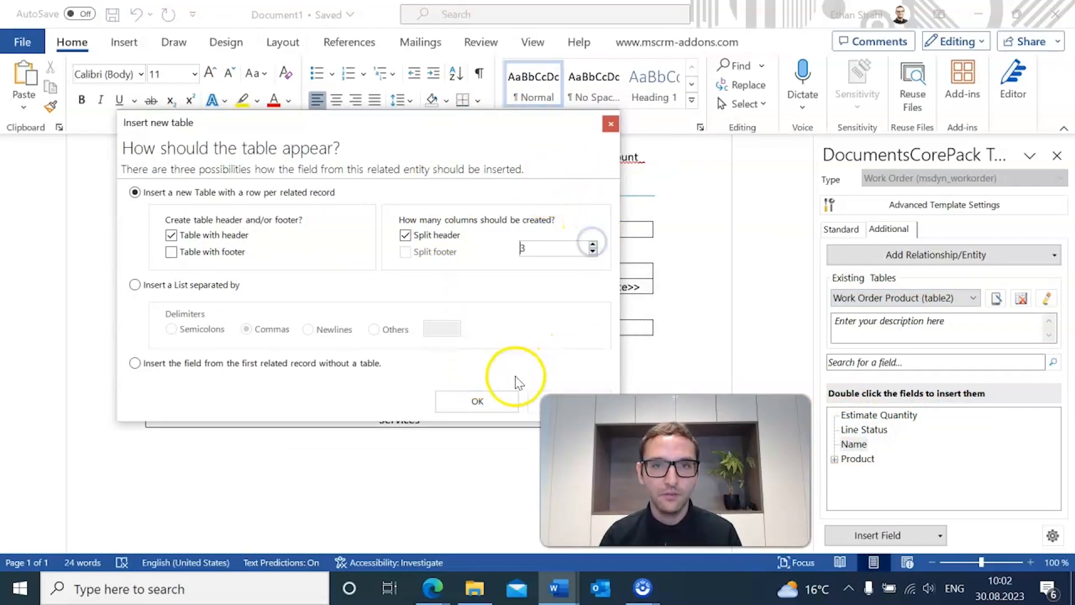
{"action": "left_click", "coordinate": [489, 405]}
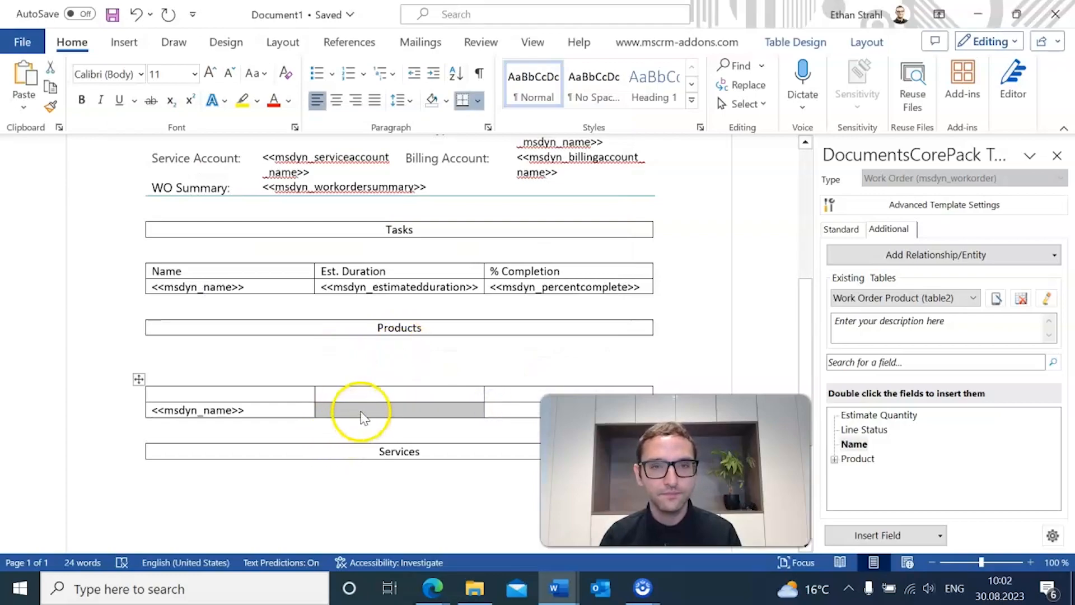
Step: Add the Estimate Quantity and Line Status fields to the second and third columns of the Products table
{"action": "left_click", "coordinate": [361, 418]}
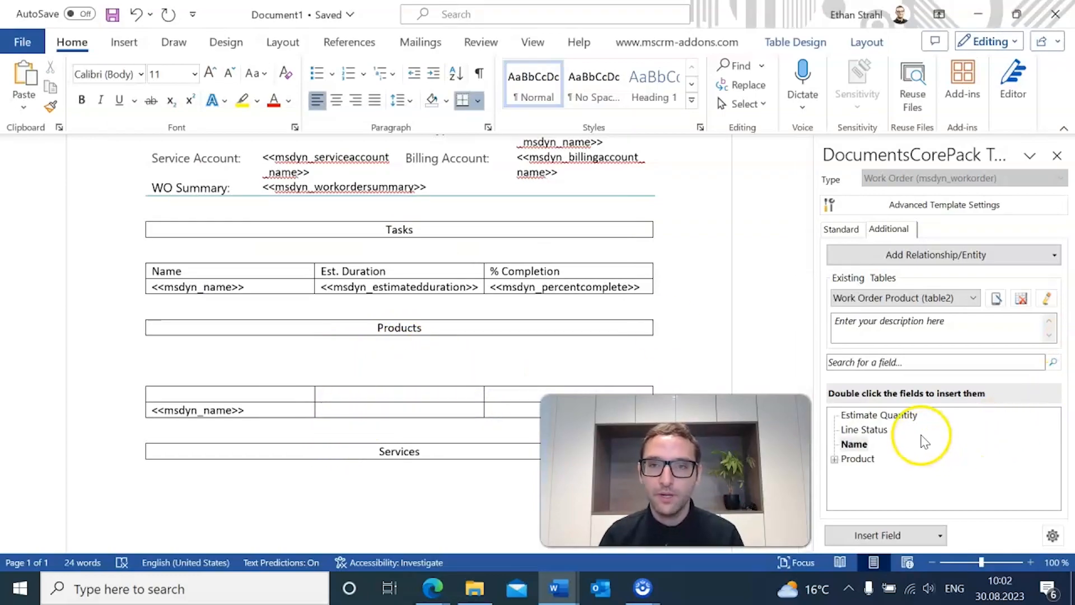
{"action": "left_click", "coordinate": [883, 415]}
{"action": "double_click", "coordinate": [882, 415]}
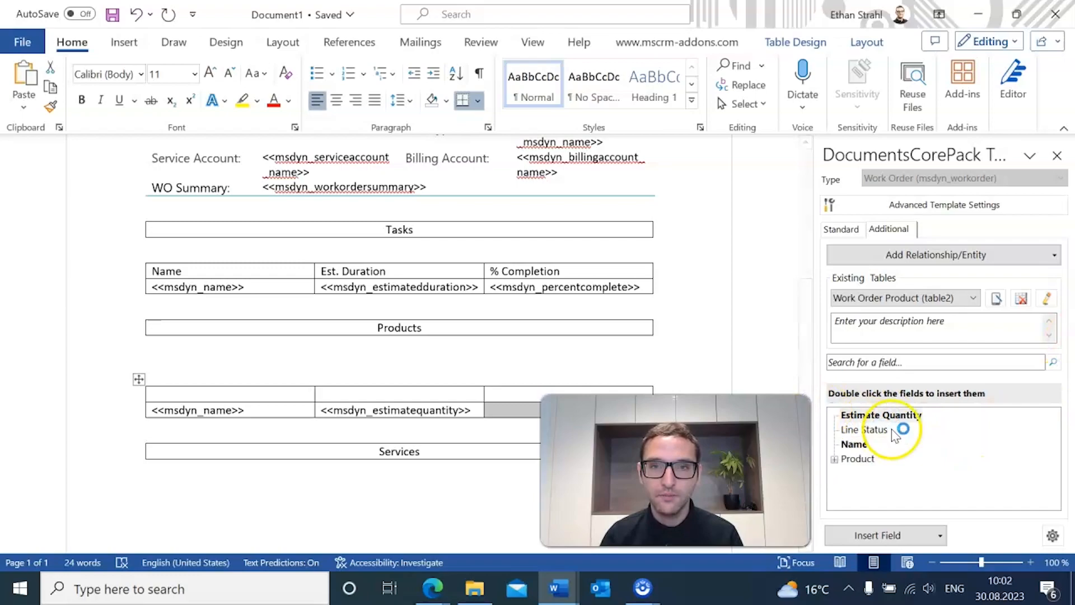
{"action": "double_click", "coordinate": [884, 430]}
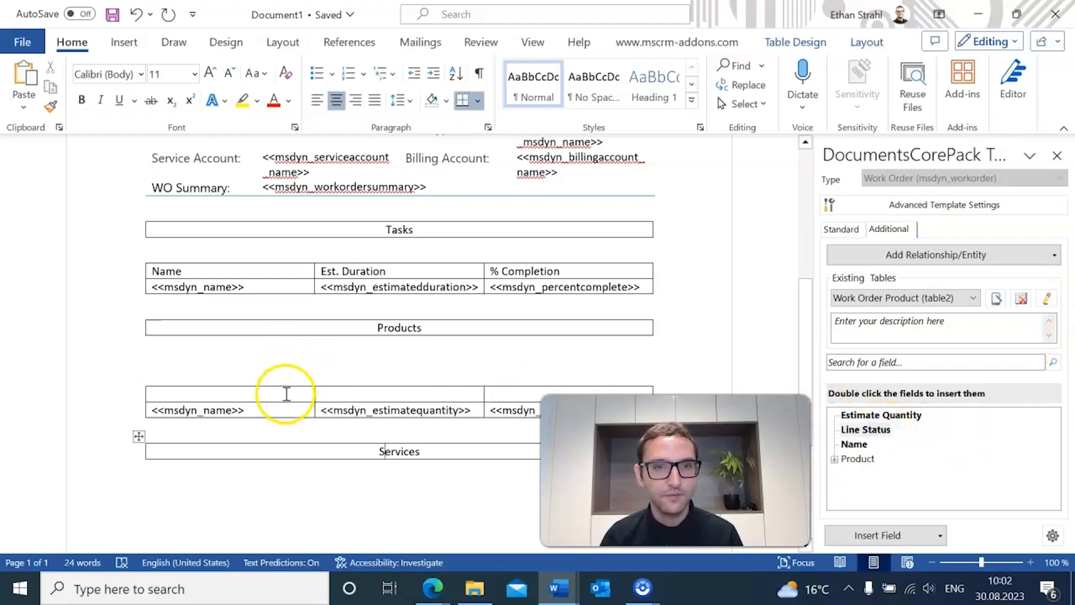
Step: Label the Products table's header columns Name, Est. Quantity and Status
{"action": "scroll", "coordinate": [365, 344], "scroll_direction": "down", "scroll_amount": 2}
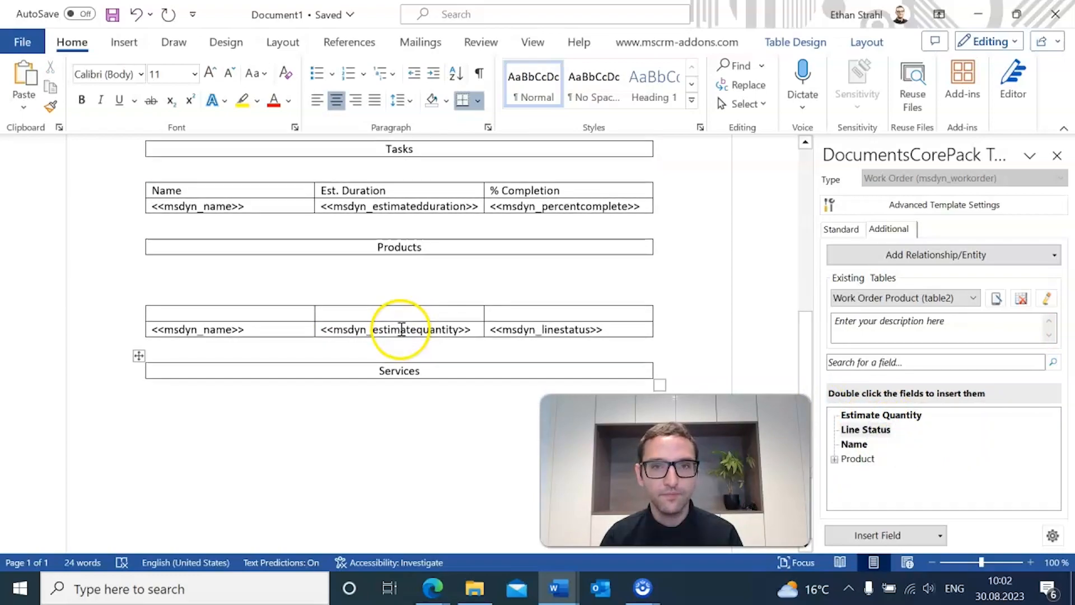
{"action": "left_click", "coordinate": [268, 311]}
{"action": "type", "text": "Name"}
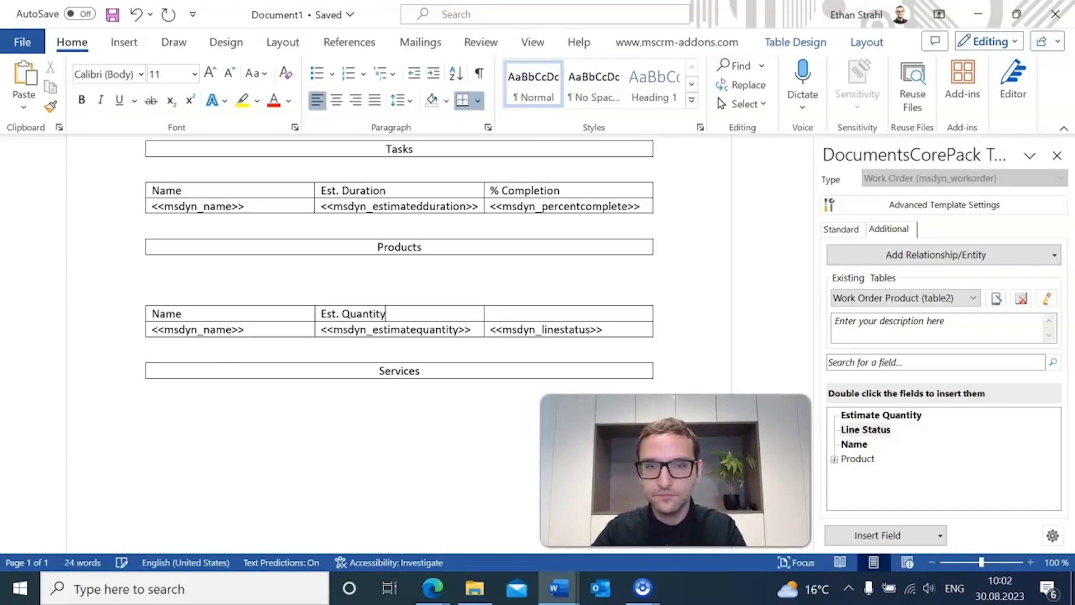
{"action": "type", "text": "Line"}
{"action": "key", "text": "BackSpace"}
{"action": "key", "text": "BackSpace"}
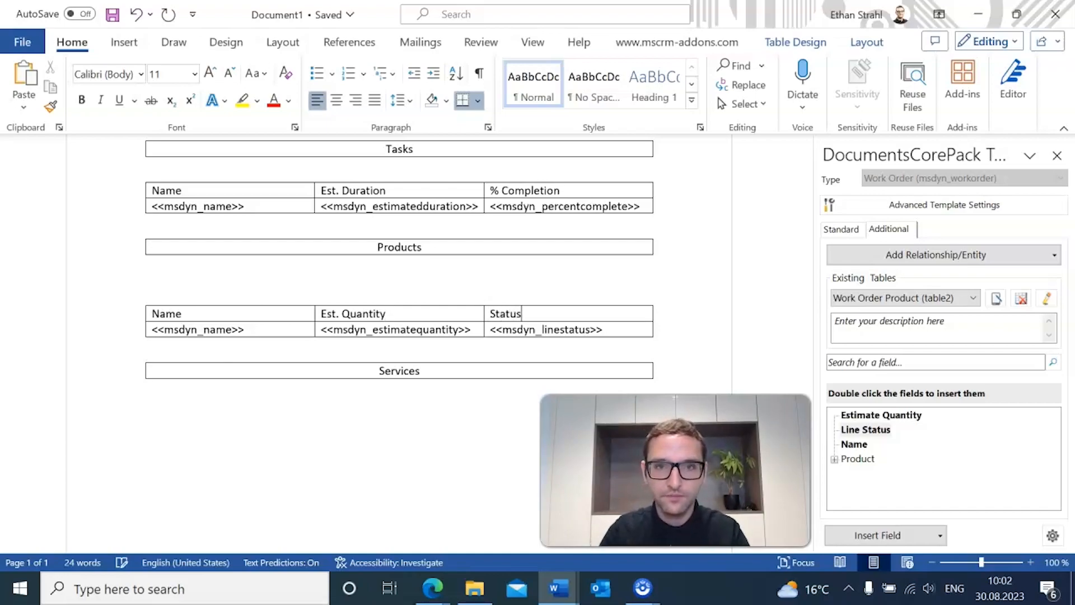
Step: Switch the input language to German and remove the extra blank line above the Products table
{"action": "left_click", "coordinate": [955, 589]}
{"action": "left_click", "coordinate": [937, 513]}
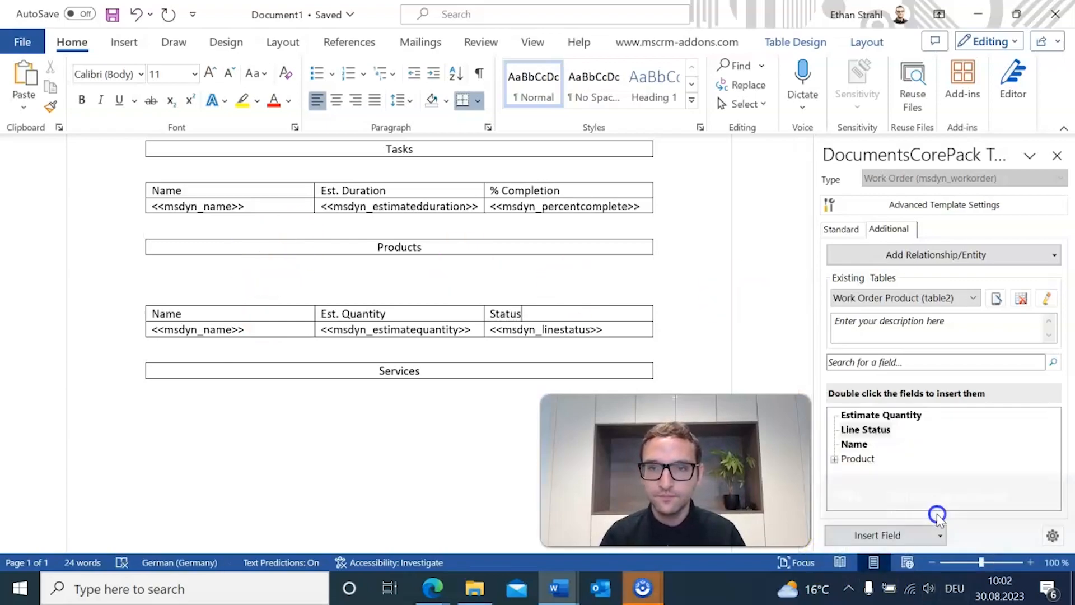
{"action": "left_click", "coordinate": [247, 284]}
{"action": "key", "text": "BackSpace"}
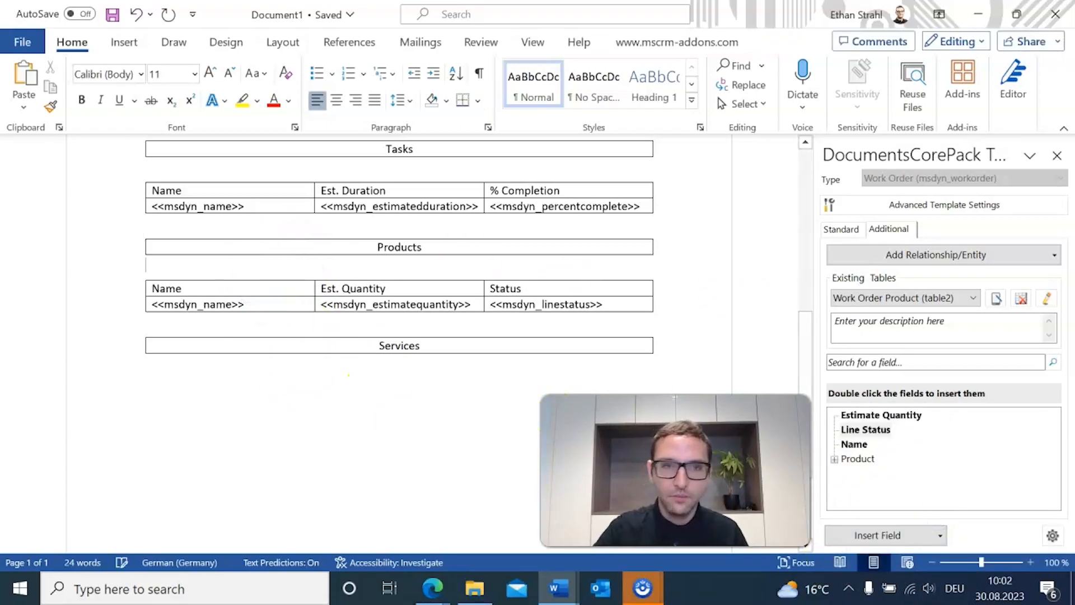
Step: Insert the Work Order Service Name field under Services as a three-column table with a split header
{"action": "scroll", "coordinate": [288, 288], "scroll_direction": "down", "scroll_amount": 3}
{"action": "left_click", "coordinate": [380, 308]}
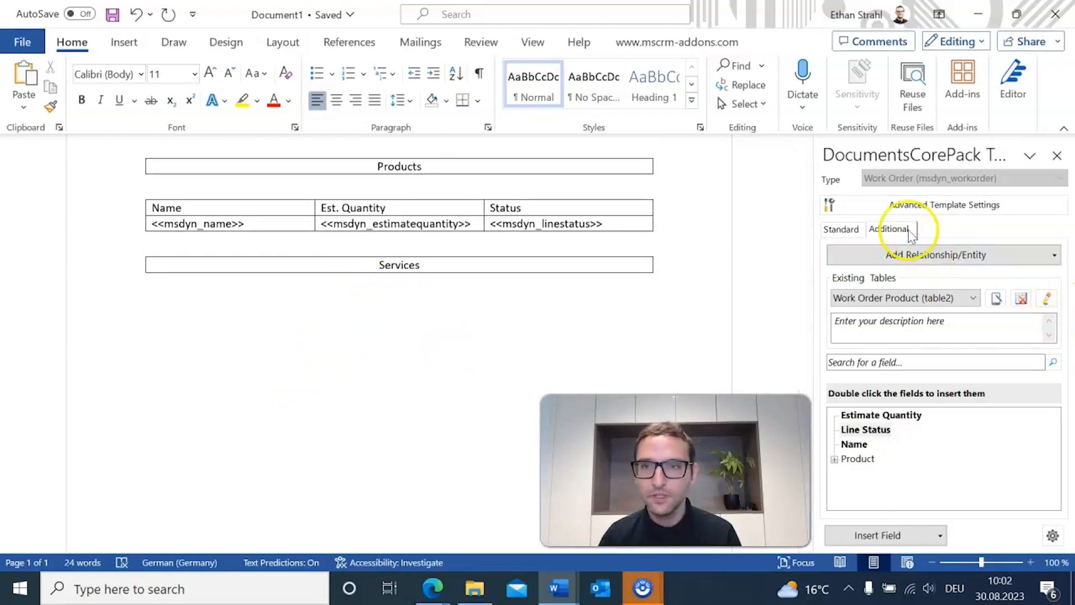
{"action": "left_click", "coordinate": [902, 297]}
{"action": "left_click", "coordinate": [890, 354]}
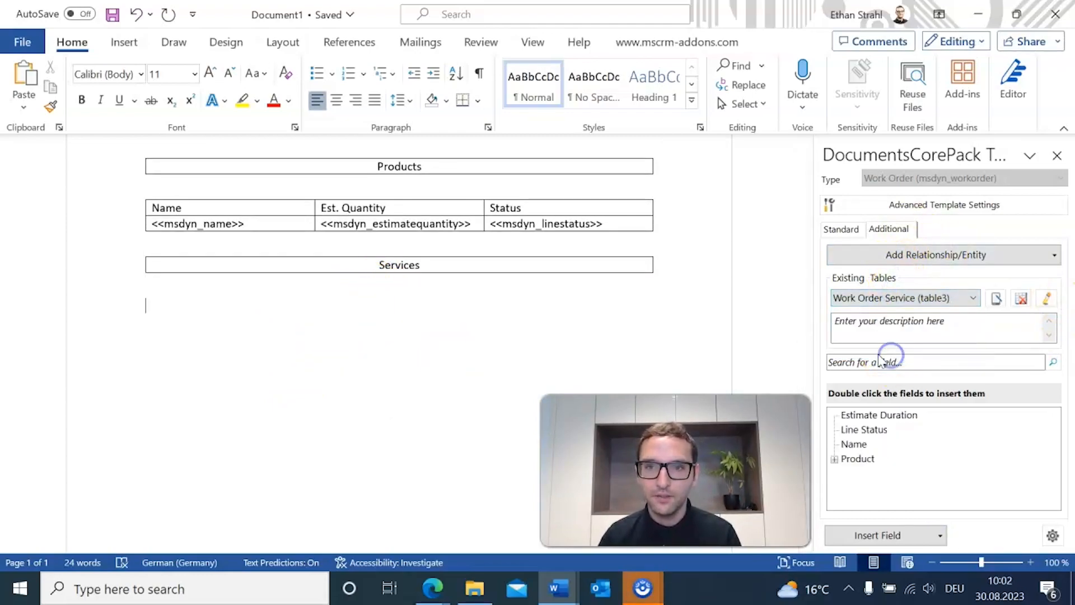
{"action": "left_click", "coordinate": [244, 305]}
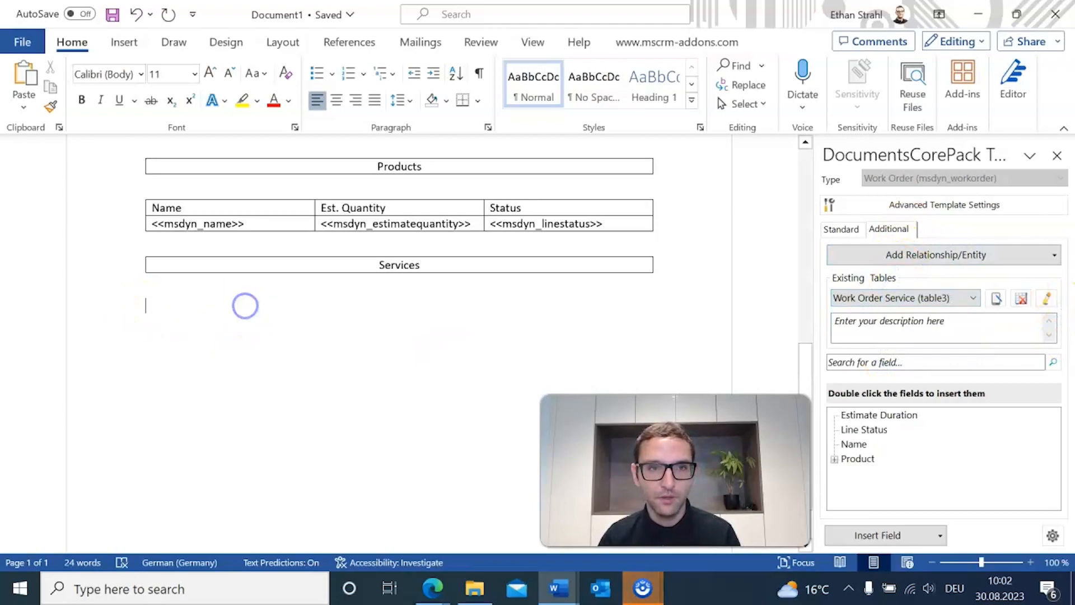
{"action": "double_click", "coordinate": [851, 444]}
{"action": "left_click", "coordinate": [362, 253]}
{"action": "left_click", "coordinate": [574, 252]}
{"action": "left_click_drag", "start_coordinate": [599, 147], "coordinate": [326, 133]}
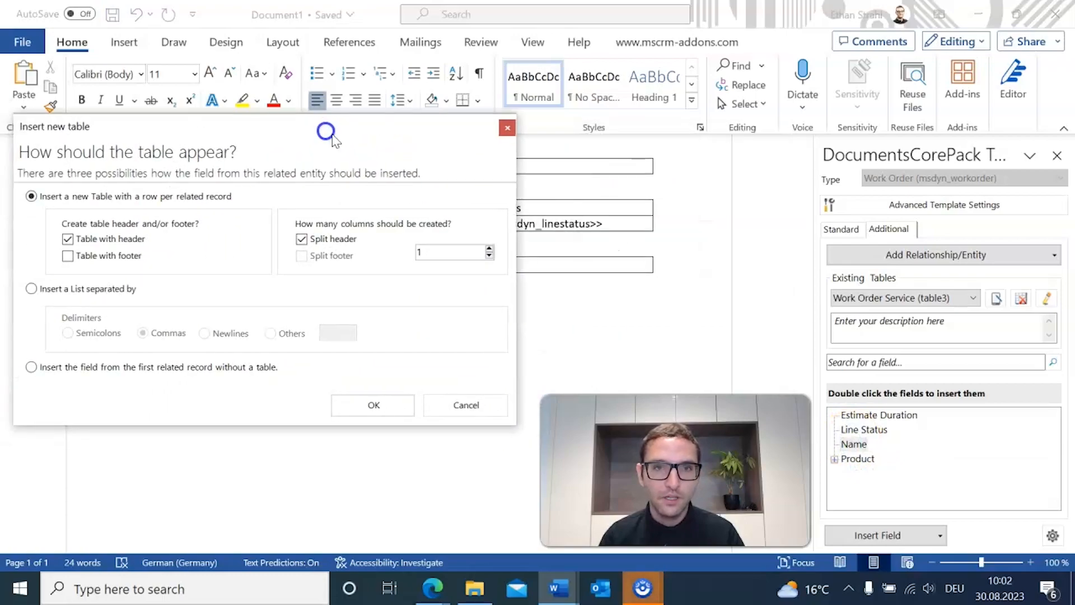
{"action": "left_click", "coordinate": [395, 403]}
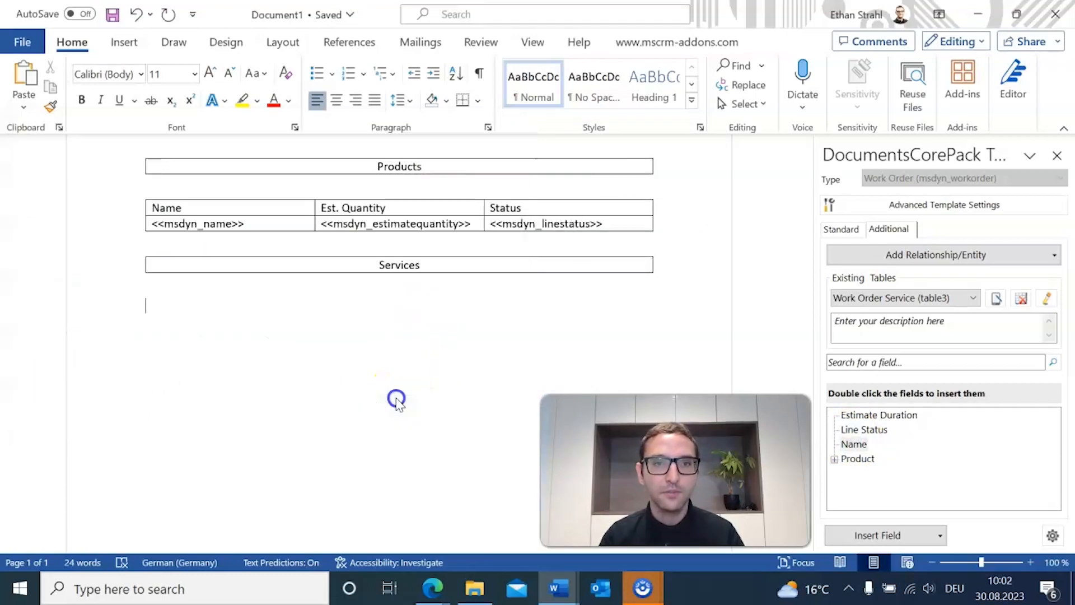
Step: Add the Estimate Duration and Line Status fields to the Services table and label its columns Name, Est. Duration and Status
{"action": "double_click", "coordinate": [849, 415]}
{"action": "double_click", "coordinate": [852, 429]}
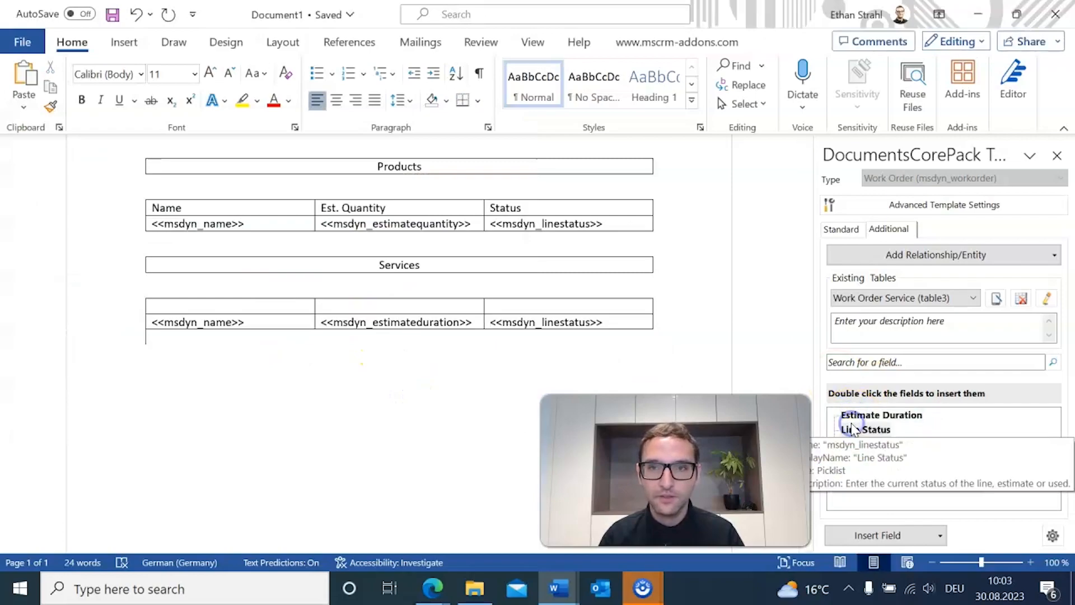
{"action": "left_click", "coordinate": [236, 311]}
{"action": "type", "text": "Name"}
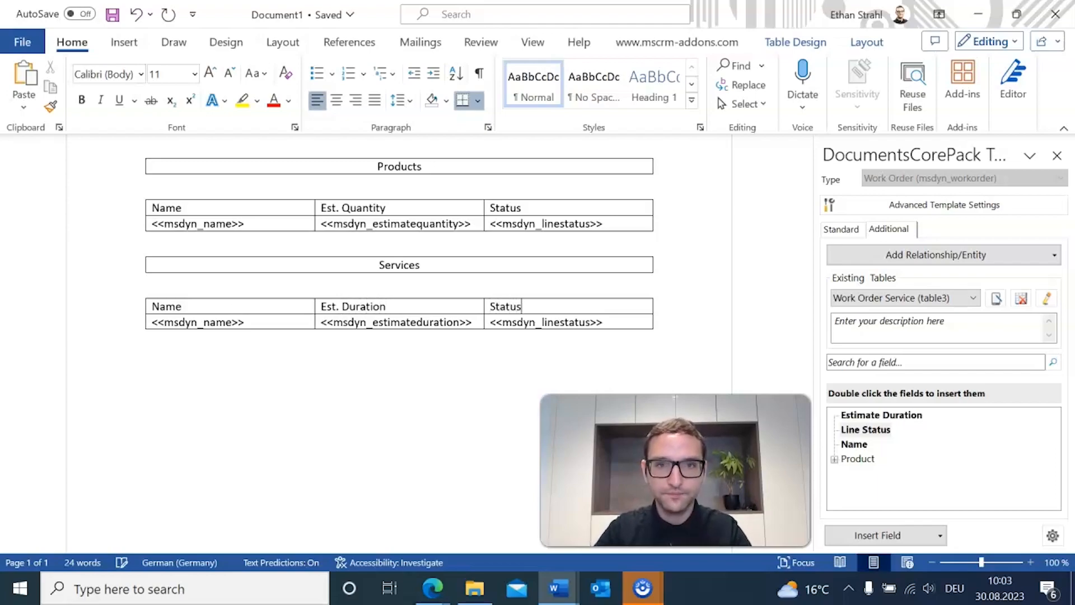
Step: Review the Tasks, Products and Services tables with their column labels and fields
{"action": "scroll", "coordinate": [427, 348], "scroll_direction": "up", "scroll_amount": 4}
{"action": "scroll", "coordinate": [405, 296], "scroll_direction": "down", "scroll_amount": 3}
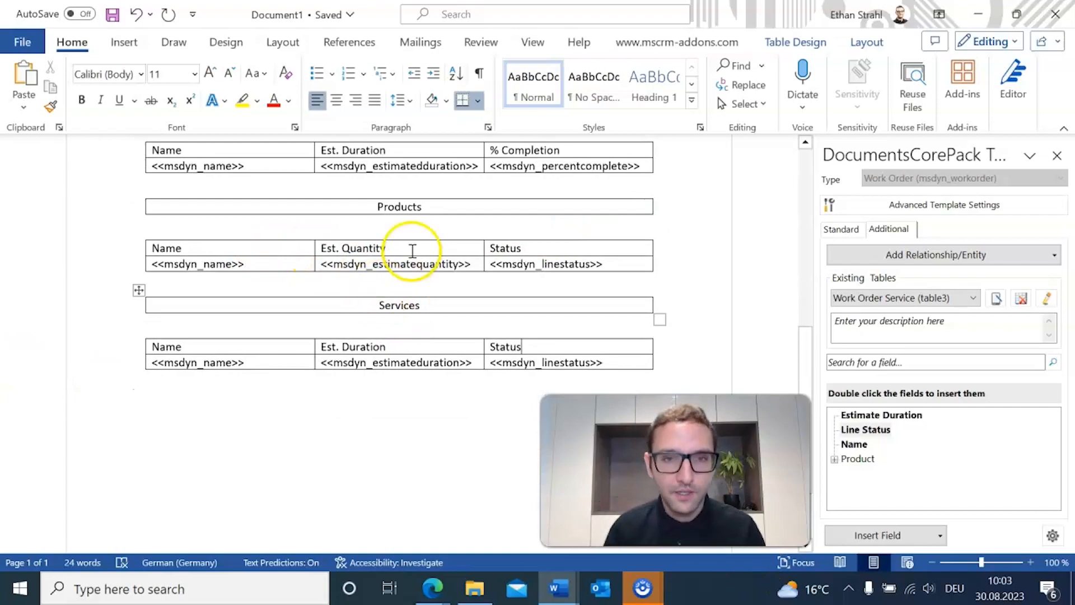
{"action": "scroll", "coordinate": [360, 304], "scroll_direction": "up", "scroll_amount": 2}
{"action": "scroll", "coordinate": [356, 325], "scroll_direction": "down", "scroll_amount": 3}
{"action": "scroll", "coordinate": [387, 333], "scroll_direction": "down", "scroll_amount": 1}
{"action": "scroll", "coordinate": [386, 334], "scroll_direction": "up", "scroll_amount": 1}
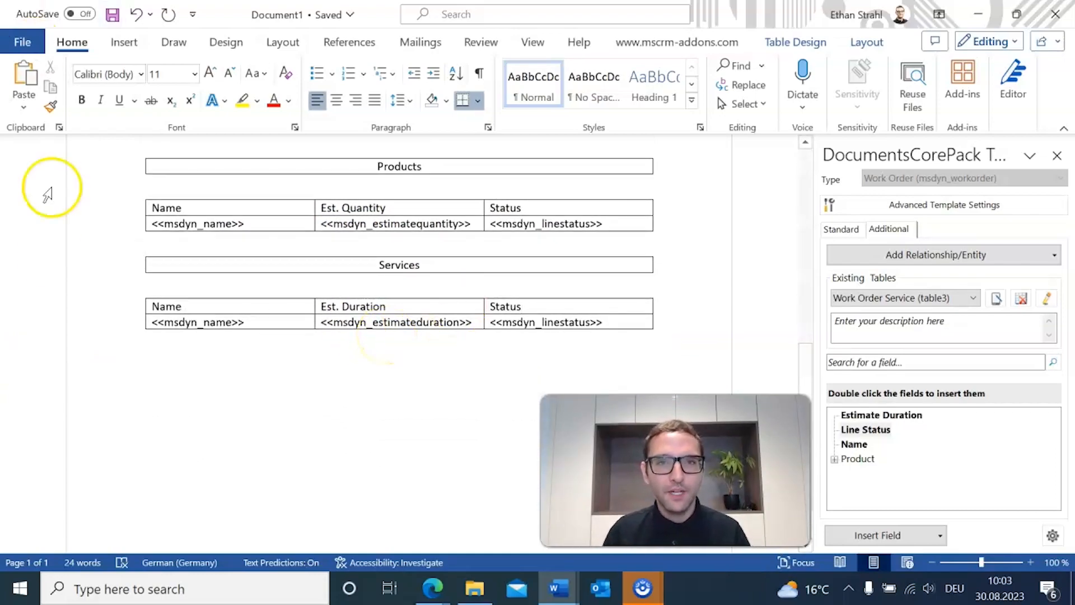
{"action": "scroll", "coordinate": [211, 355], "scroll_direction": "up", "scroll_amount": 1}
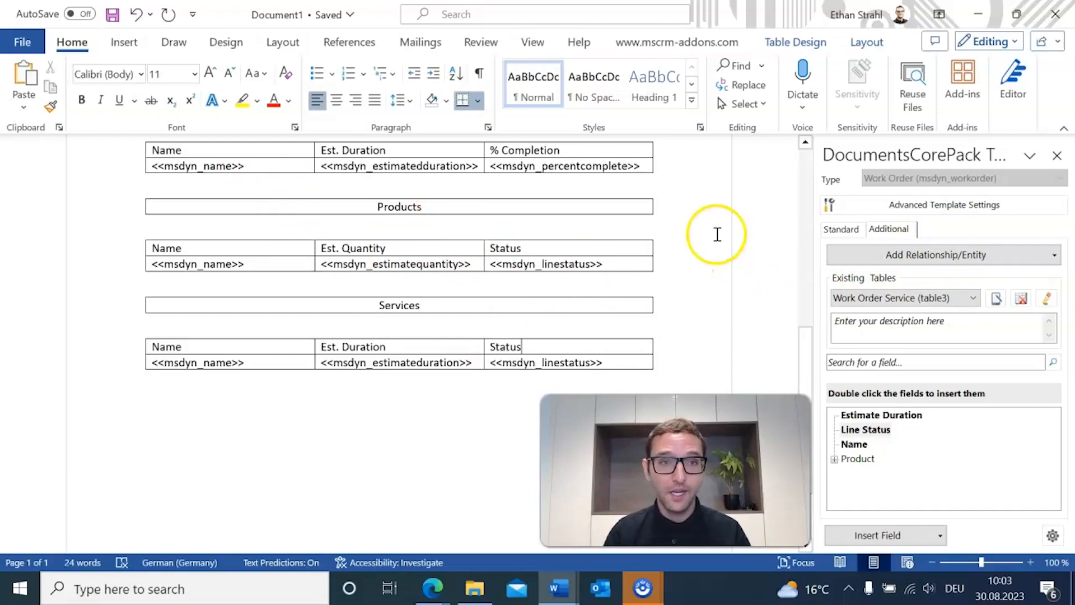
{"action": "scroll", "coordinate": [339, 324], "scroll_direction": "up", "scroll_amount": 1}
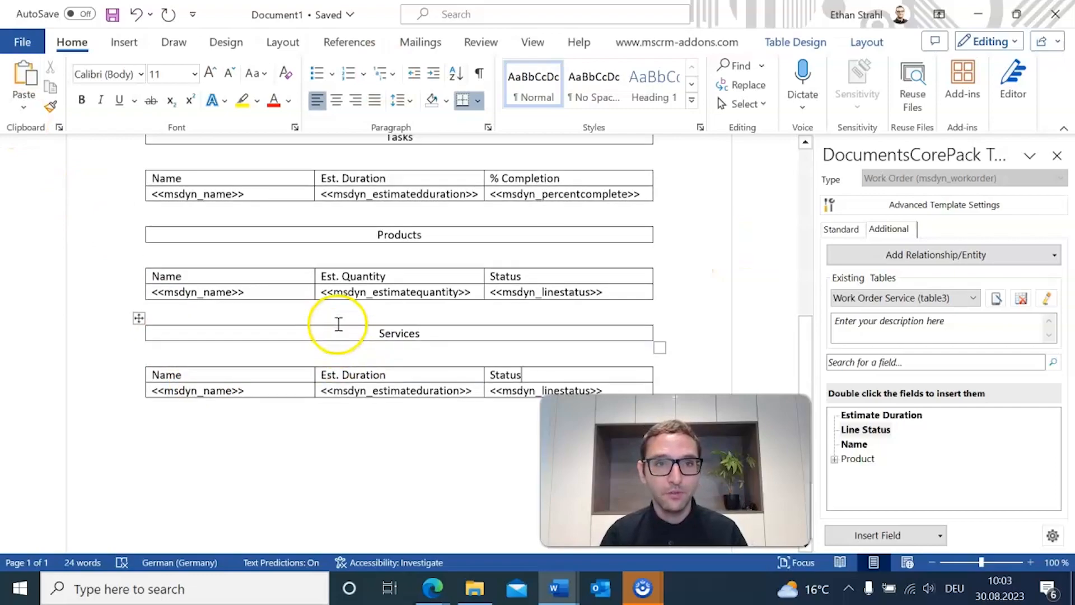
Step: Try to insert the linked Product's Subject field from Work Order Service after the name field in the Products table
{"action": "left_click", "coordinate": [291, 304]}
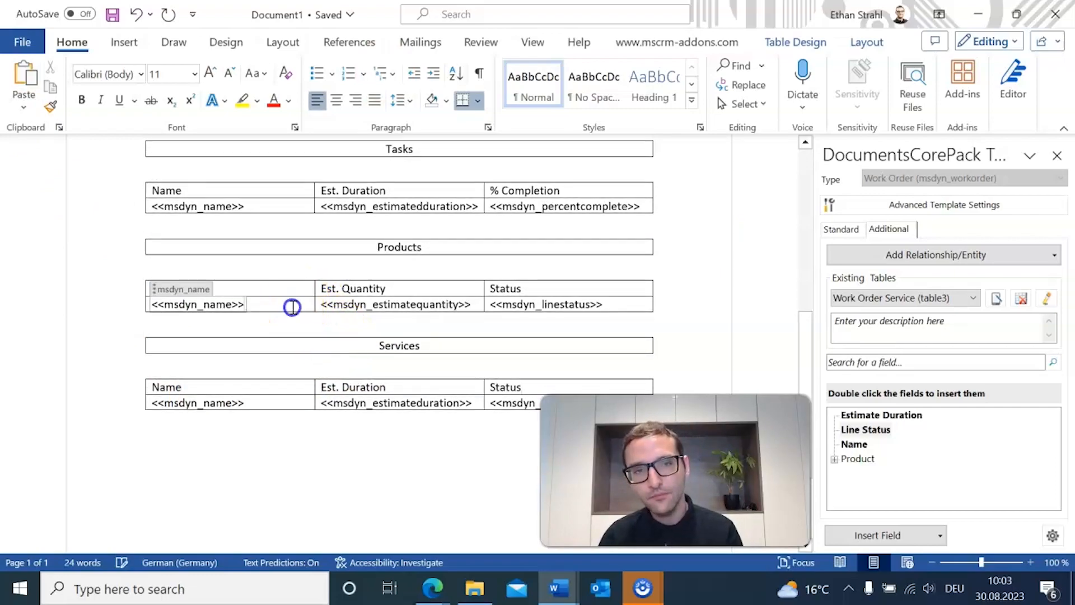
{"action": "key", "text": "Right"}
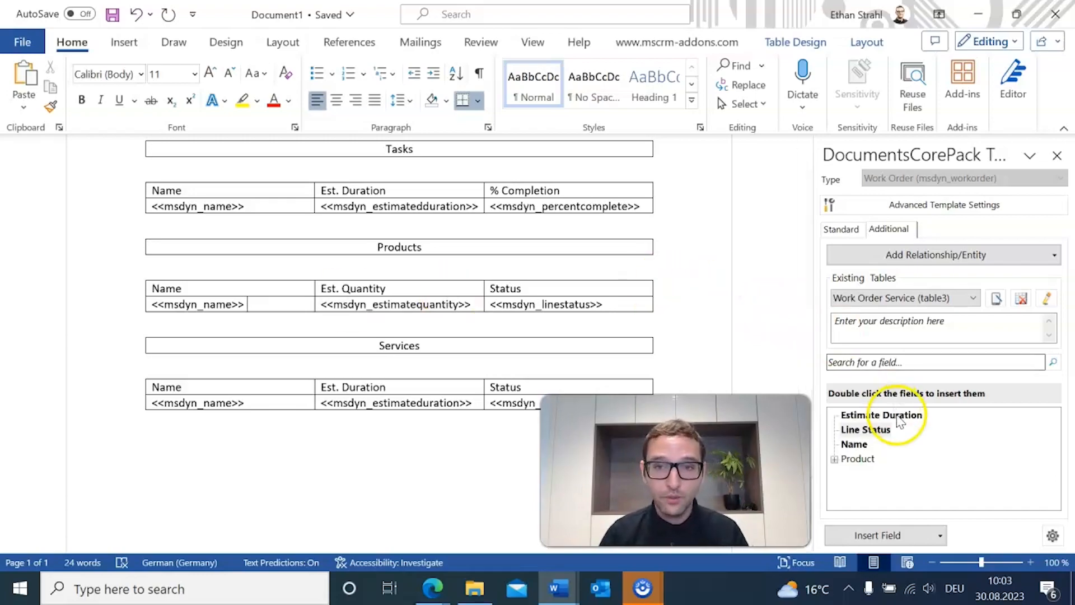
{"action": "left_click", "coordinate": [834, 459]}
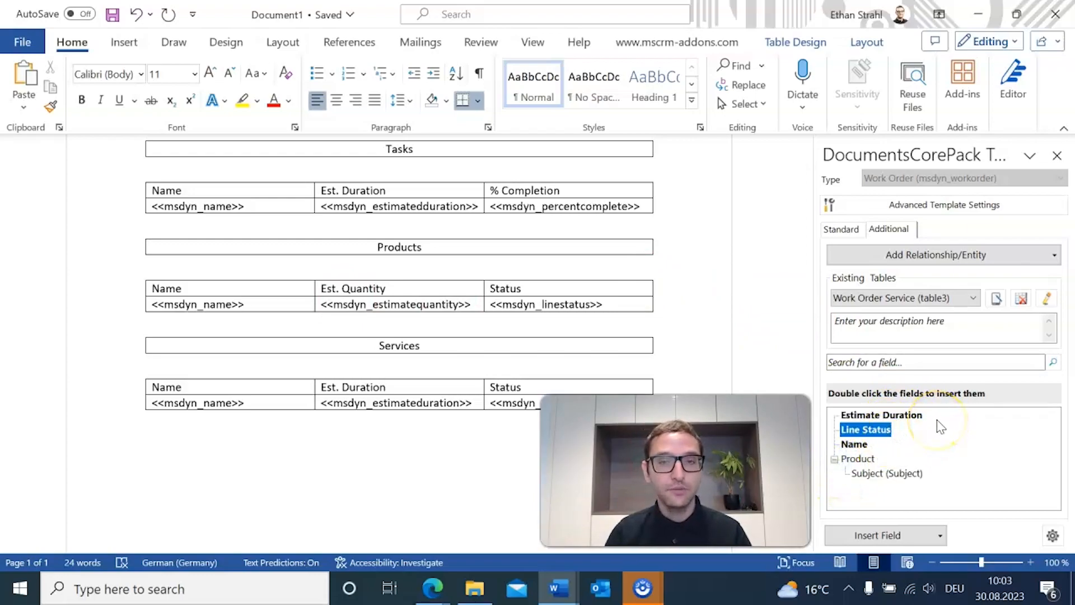
{"action": "left_click", "coordinate": [292, 303]}
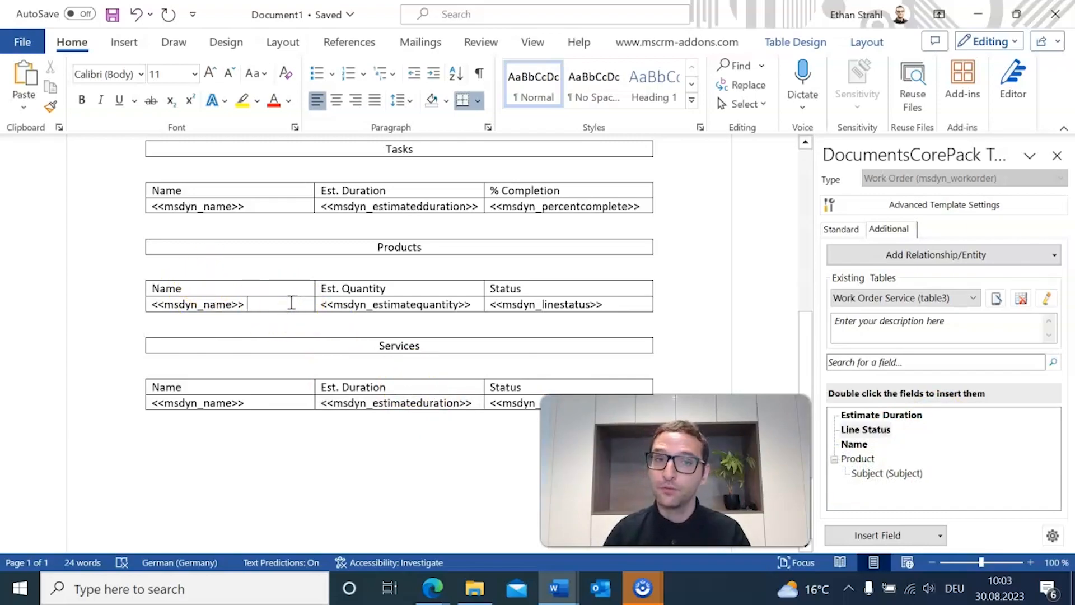
{"action": "left_click", "coordinate": [315, 310]}
{"action": "left_click", "coordinate": [883, 475]}
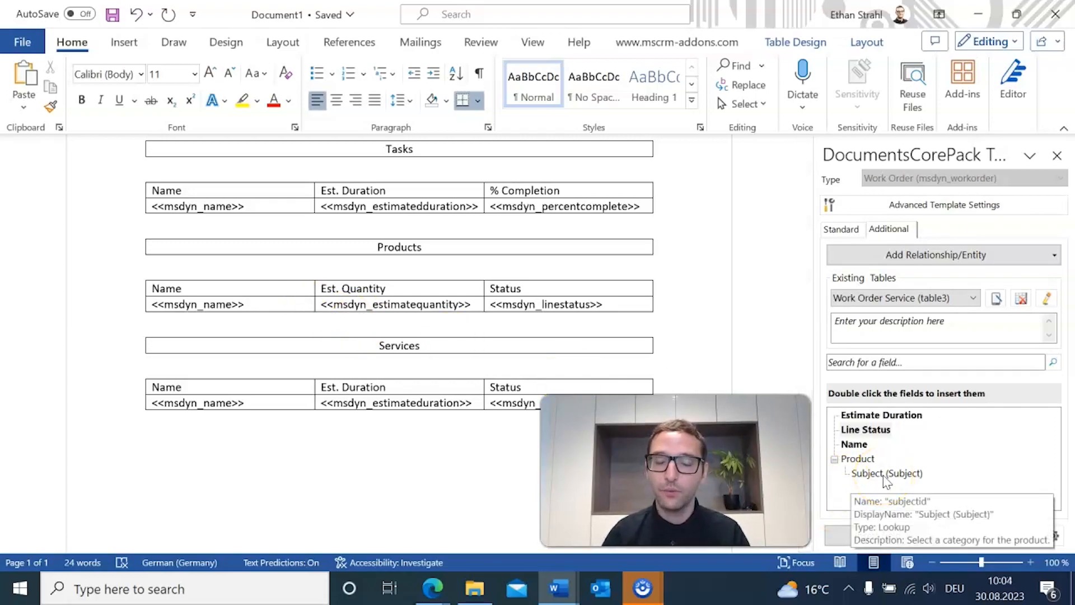
{"action": "double_click", "coordinate": [885, 476]}
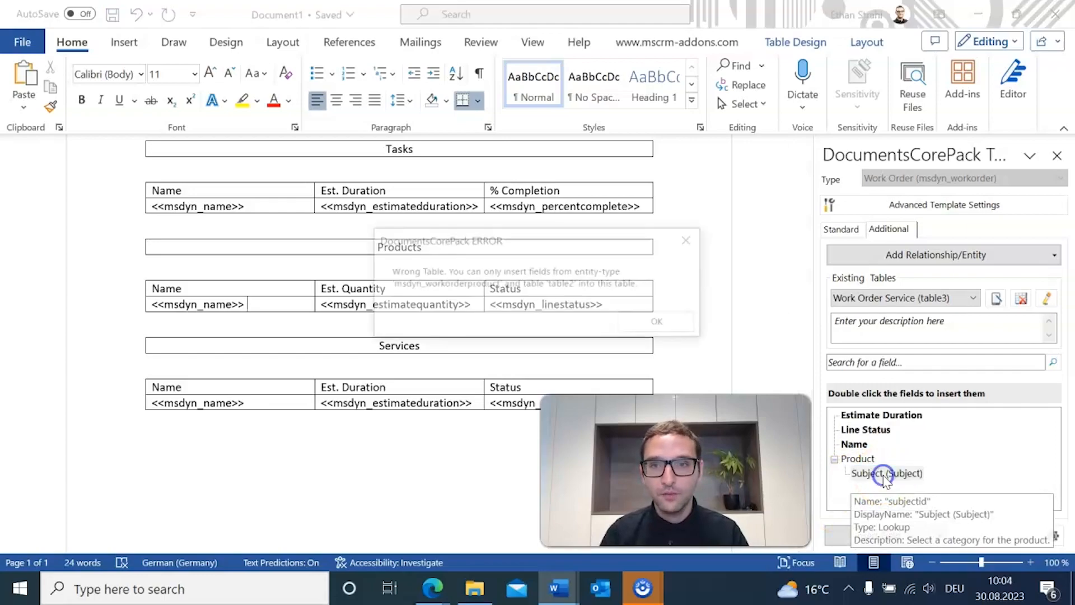
{"action": "left_click", "coordinate": [656, 320]}
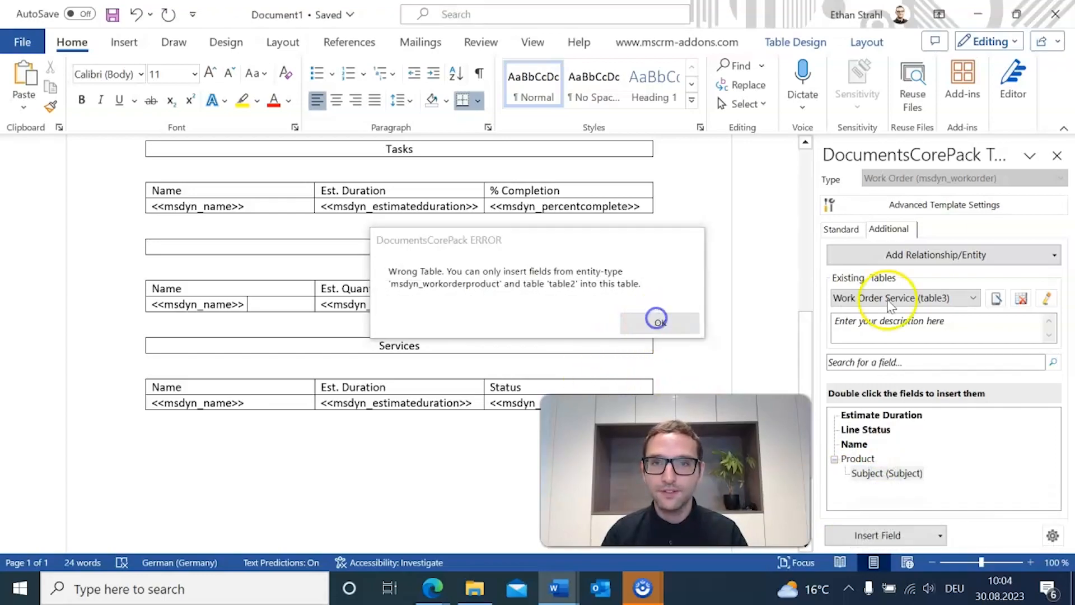
{"action": "left_click", "coordinate": [643, 316]}
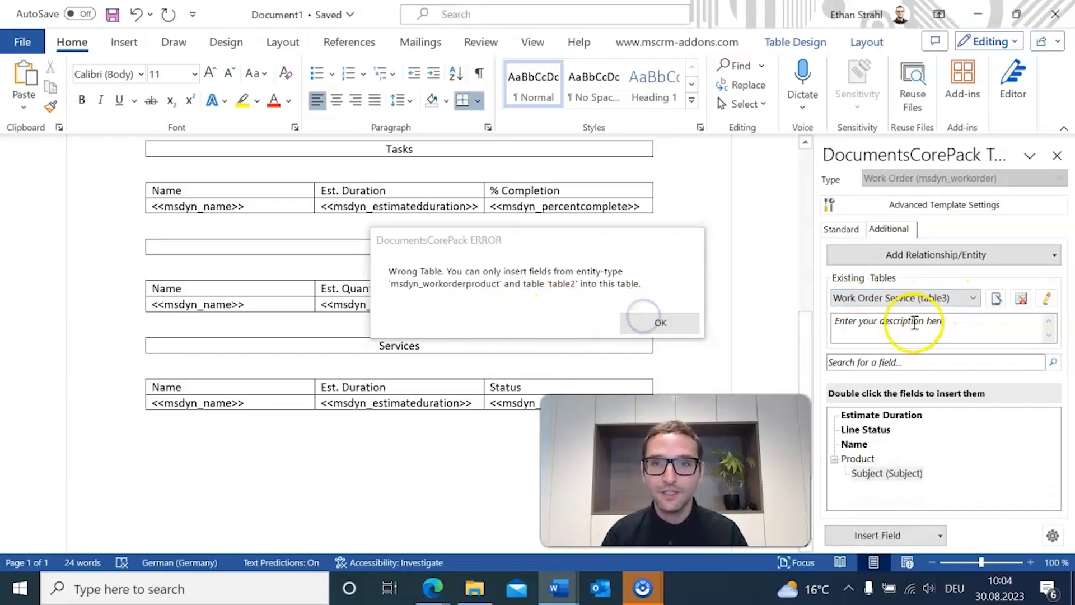
Step: Insert the linked Product's Subject field from Work Order Product (table2) after the name field in the Products table
{"action": "left_click", "coordinate": [902, 299]}
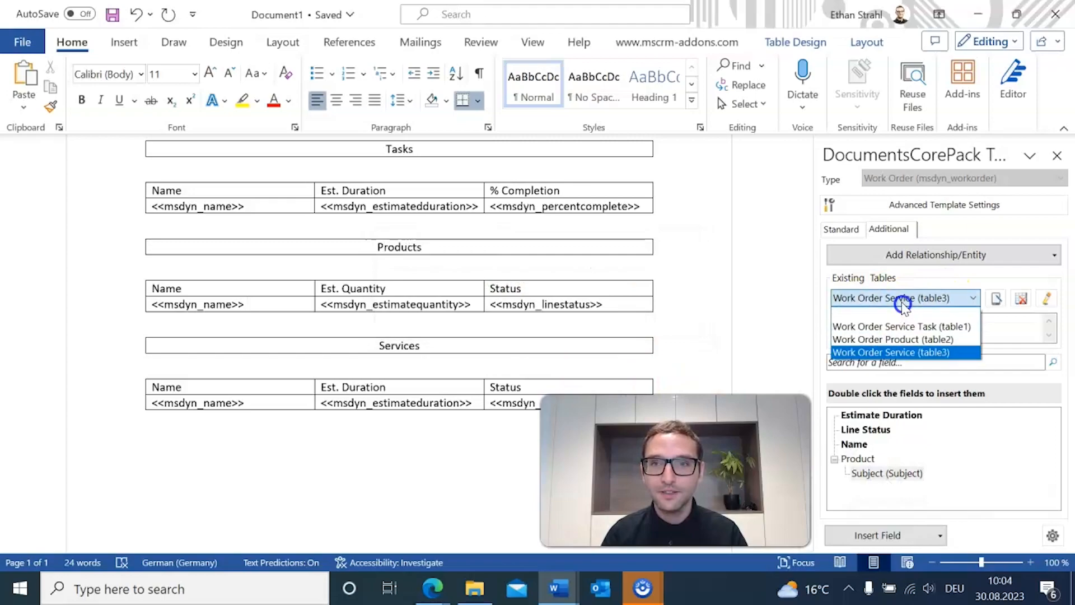
{"action": "left_click", "coordinate": [893, 338]}
{"action": "left_click", "coordinate": [857, 459]}
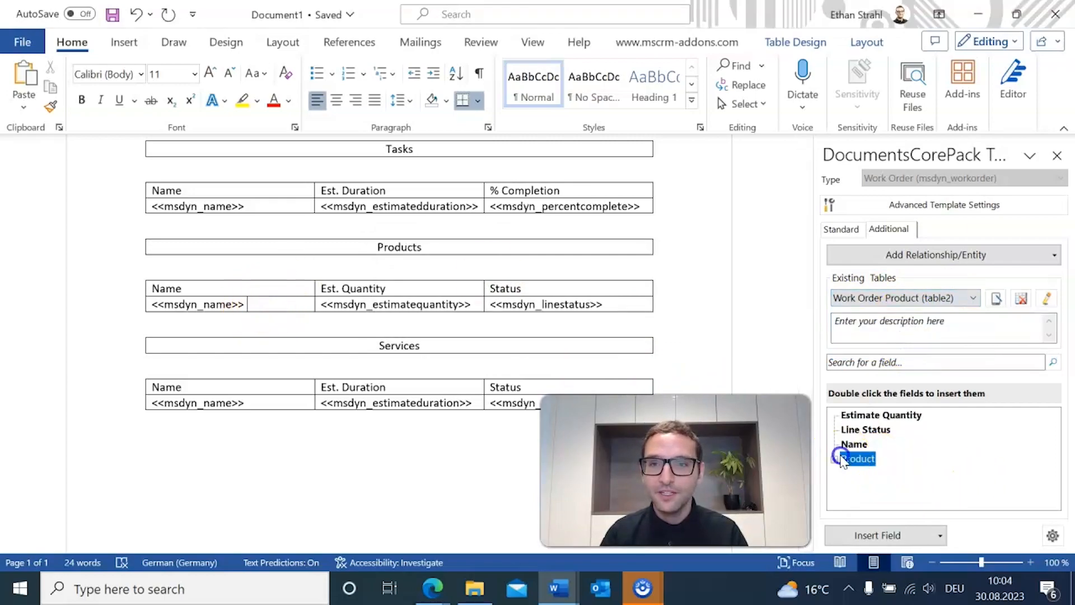
{"action": "left_click", "coordinate": [835, 459]}
{"action": "left_click", "coordinate": [875, 470]}
{"action": "double_click", "coordinate": [877, 472]}
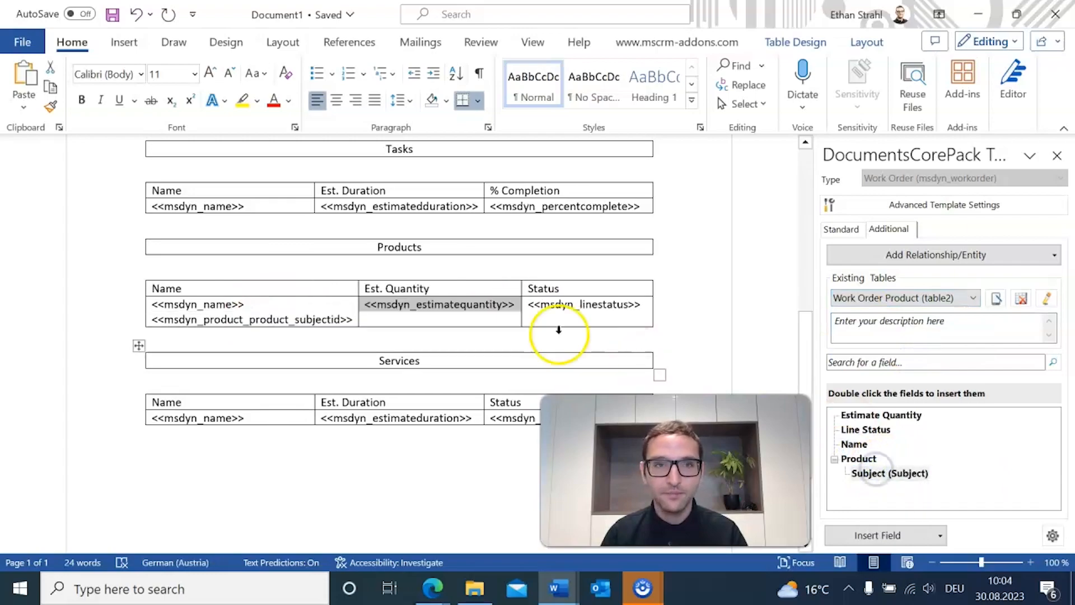
Step: Mark the Product Subject field in the Products table as the grouping field
{"action": "left_click", "coordinate": [306, 312]}
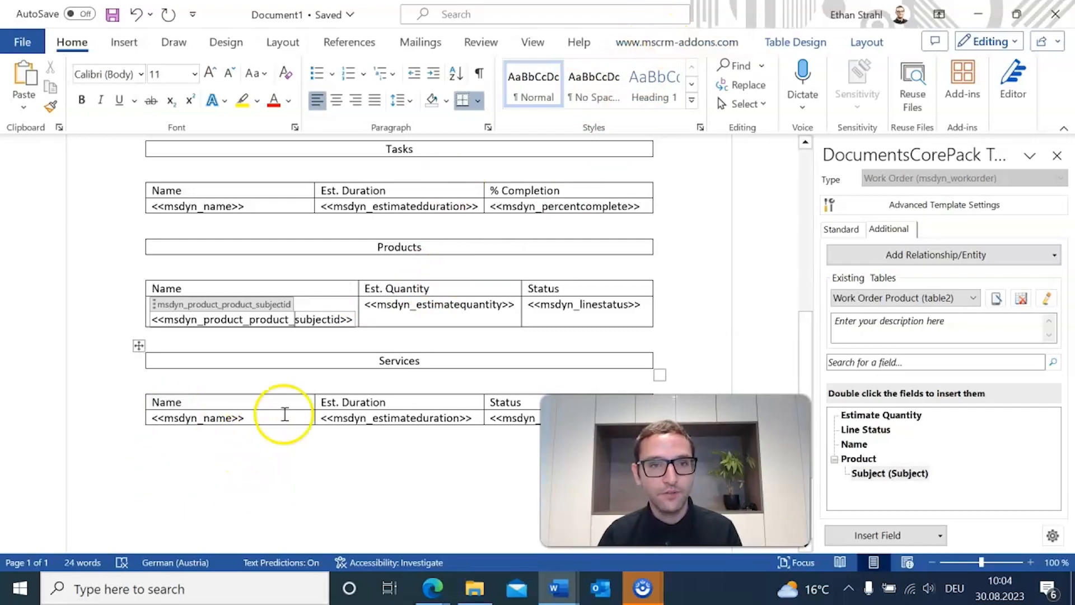
{"action": "left_click", "coordinate": [322, 317]}
{"action": "left_click", "coordinate": [326, 338]}
{"action": "left_click", "coordinate": [331, 321]}
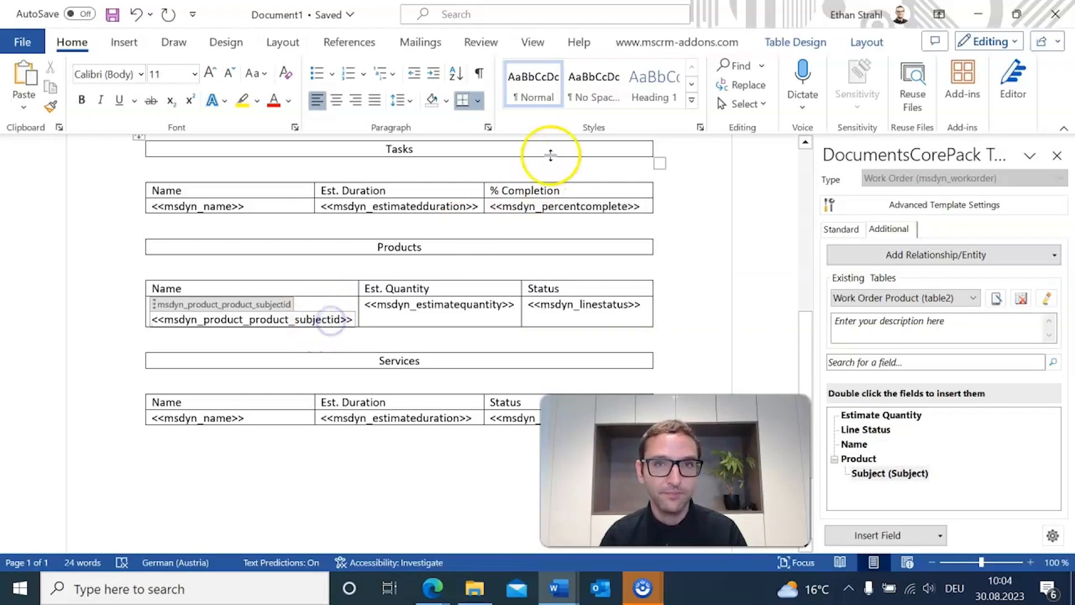
{"action": "left_click", "coordinate": [677, 42]}
{"action": "left_click", "coordinate": [281, 319]}
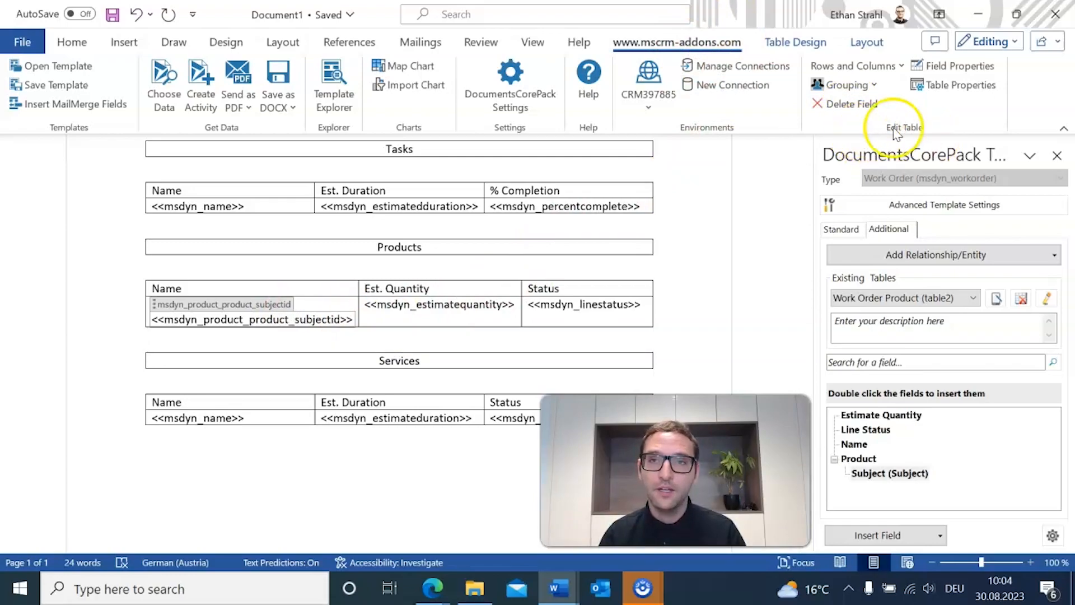
{"action": "left_click", "coordinate": [847, 85]}
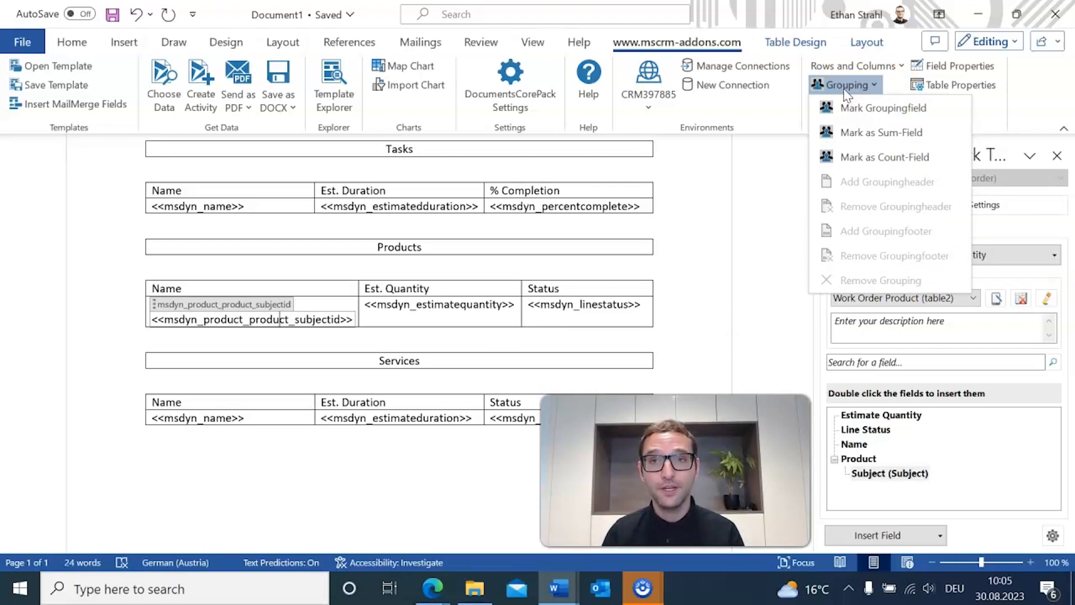
{"action": "left_click", "coordinate": [850, 109]}
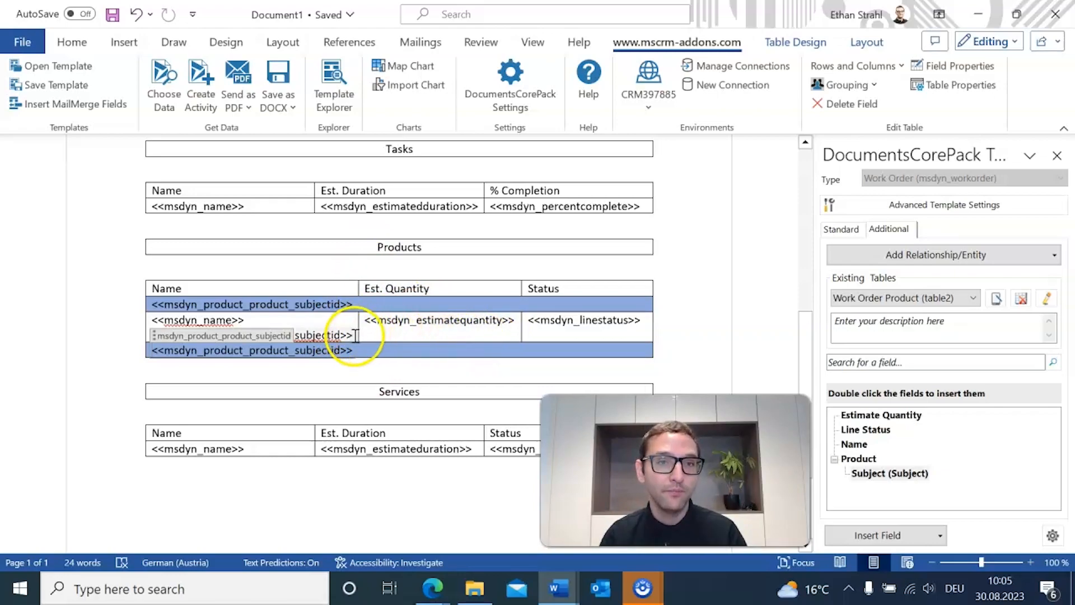
Step: Delete the Product Subject field below the name field in the Products table's detail row, keeping the grouping rows
{"action": "left_click", "coordinate": [324, 307]}
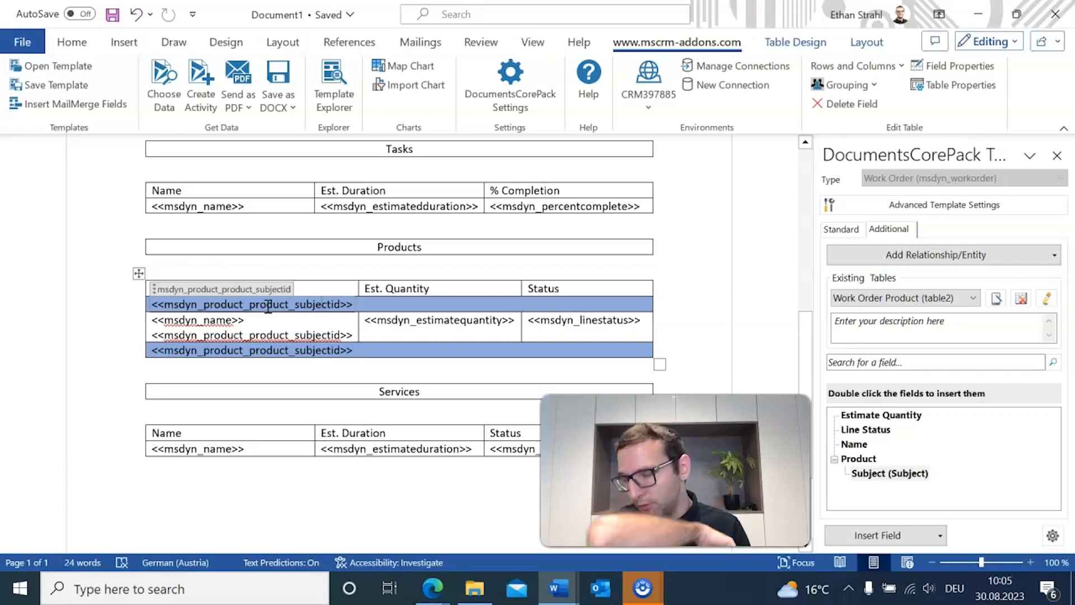
{"action": "left_click", "coordinate": [288, 335]}
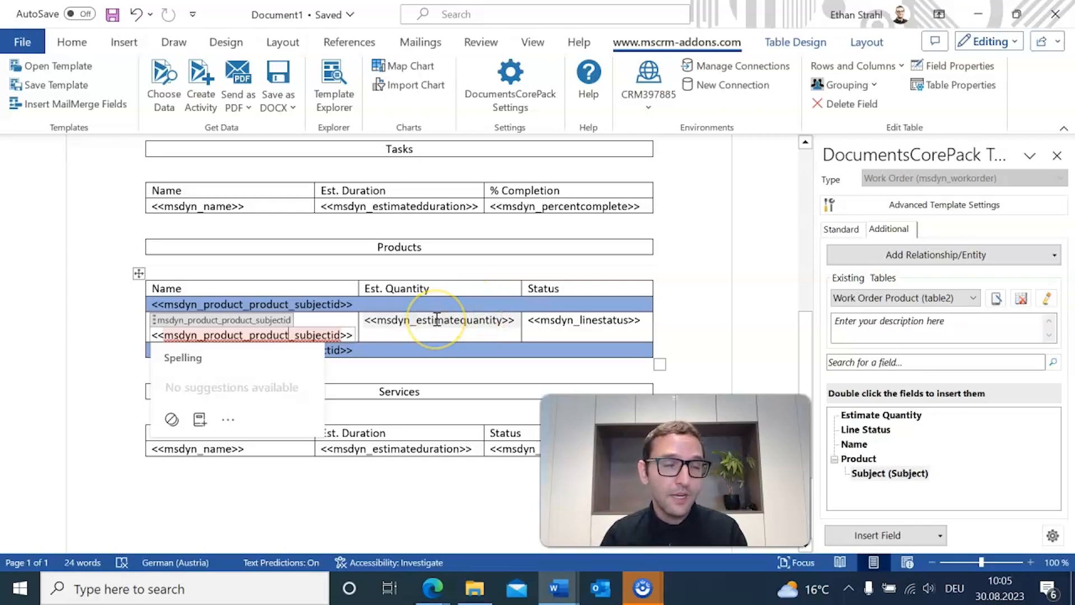
{"action": "left_click", "coordinate": [300, 334]}
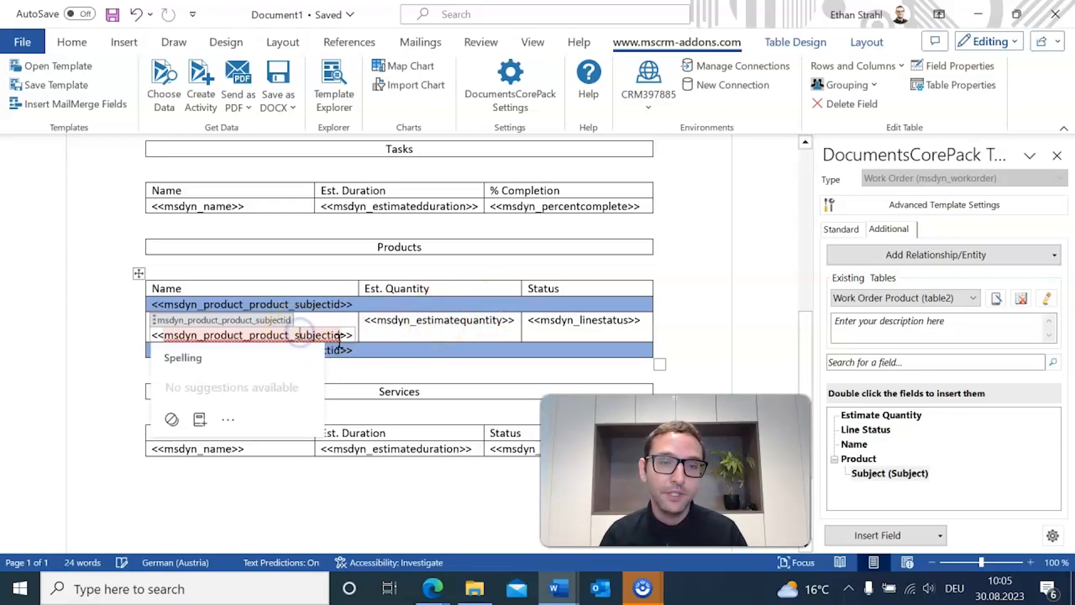
{"action": "left_click", "coordinate": [827, 105]}
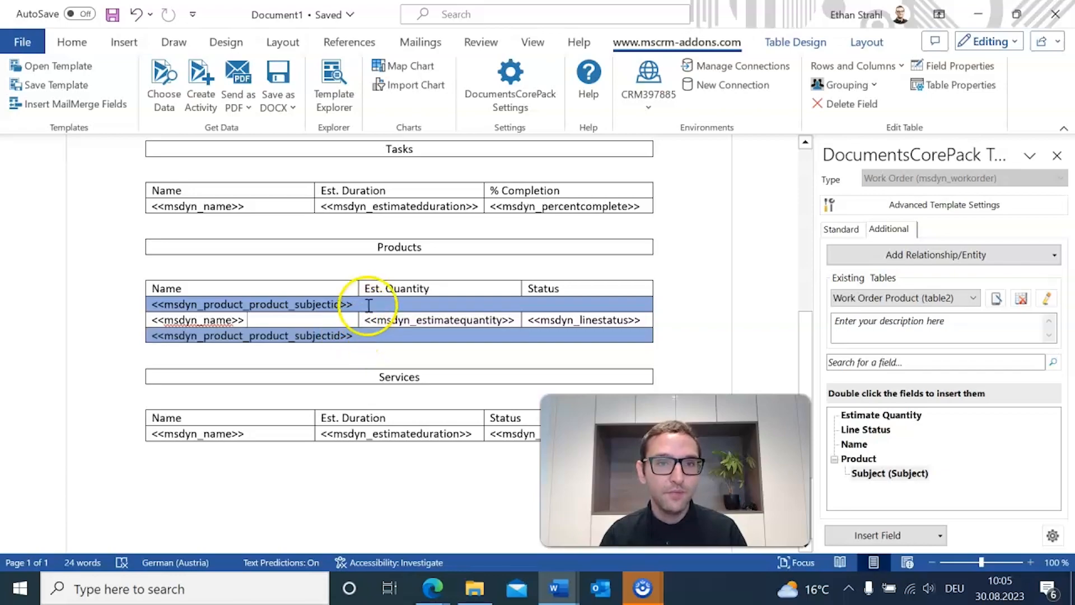
Step: Remove the grouping footer from the Products table, keeping the grouping header
{"action": "left_click", "coordinate": [367, 332]}
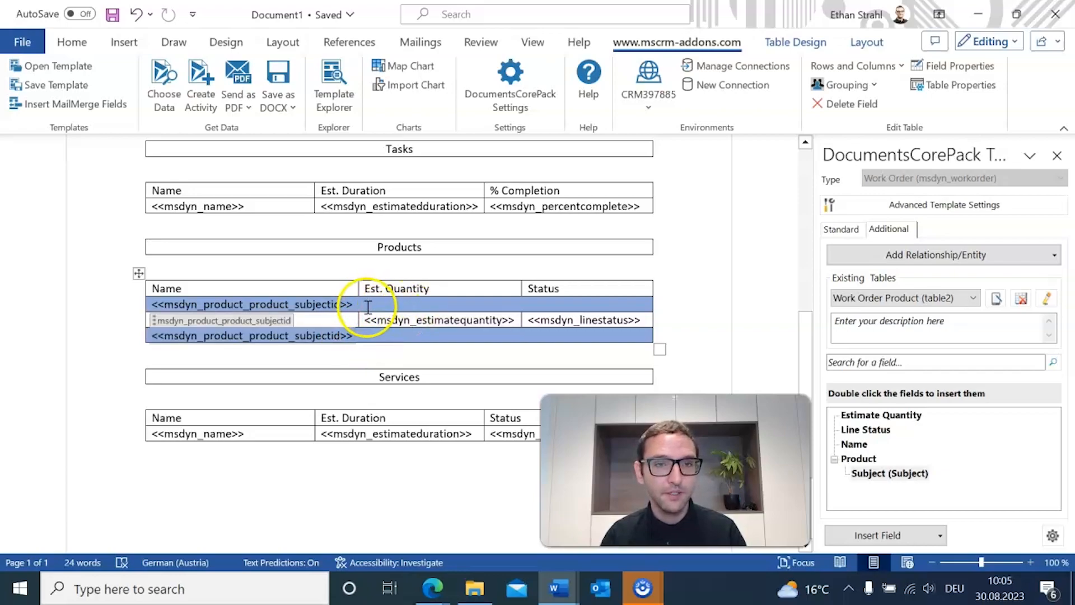
{"action": "left_click", "coordinate": [368, 306]}
{"action": "left_click", "coordinate": [335, 336]}
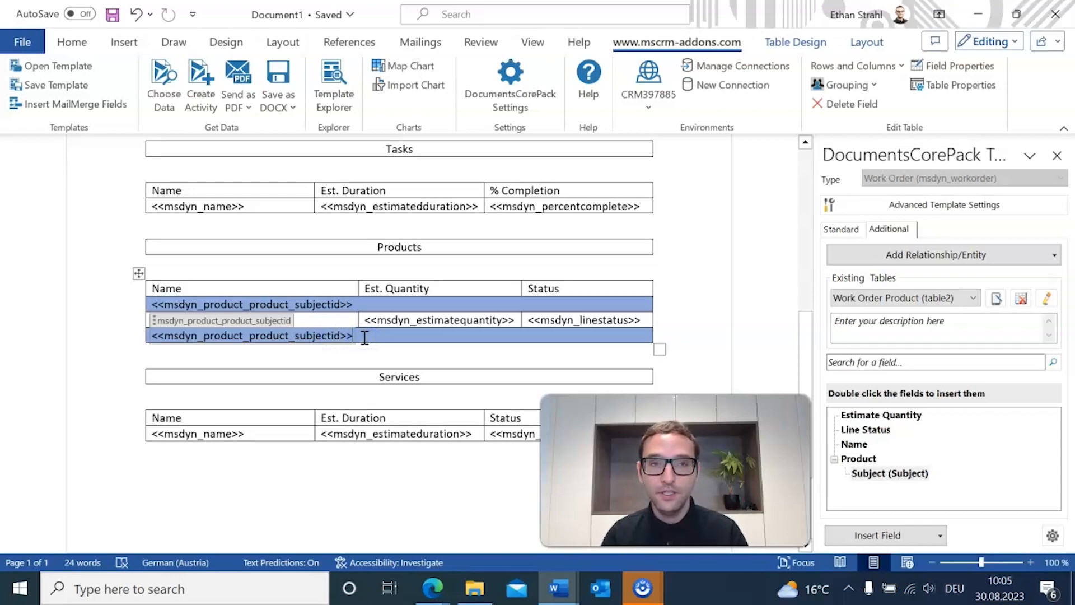
{"action": "left_click", "coordinate": [417, 307]}
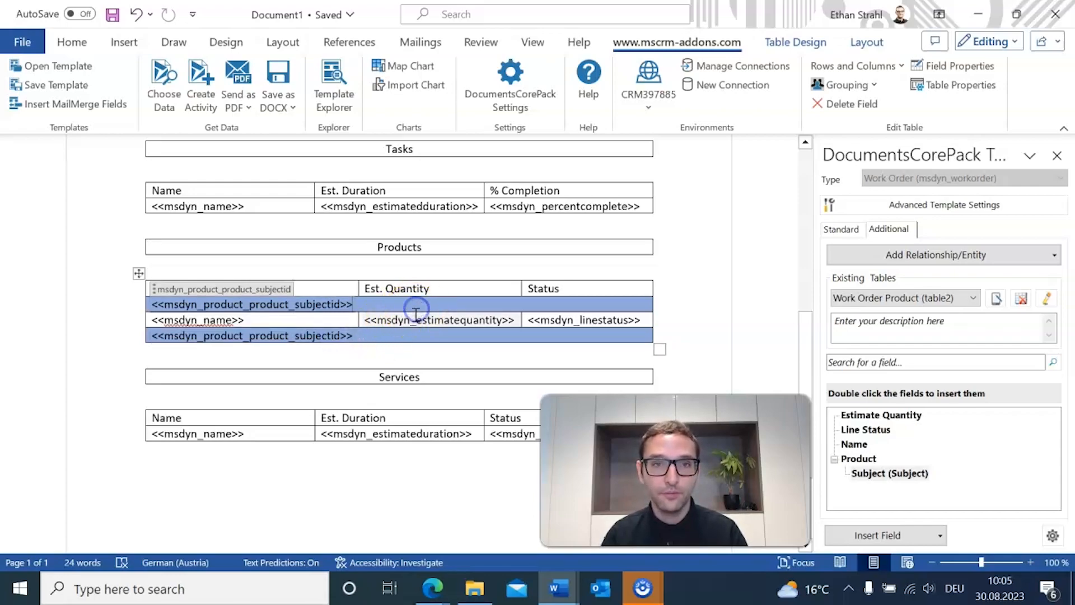
{"action": "left_click", "coordinate": [395, 338]}
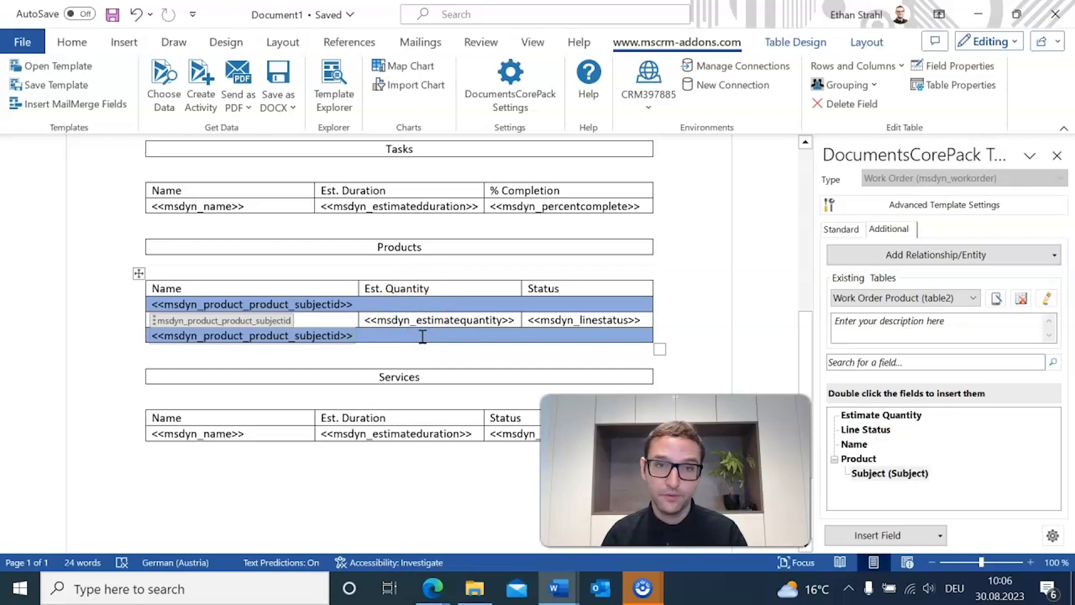
{"action": "left_click", "coordinate": [851, 85]}
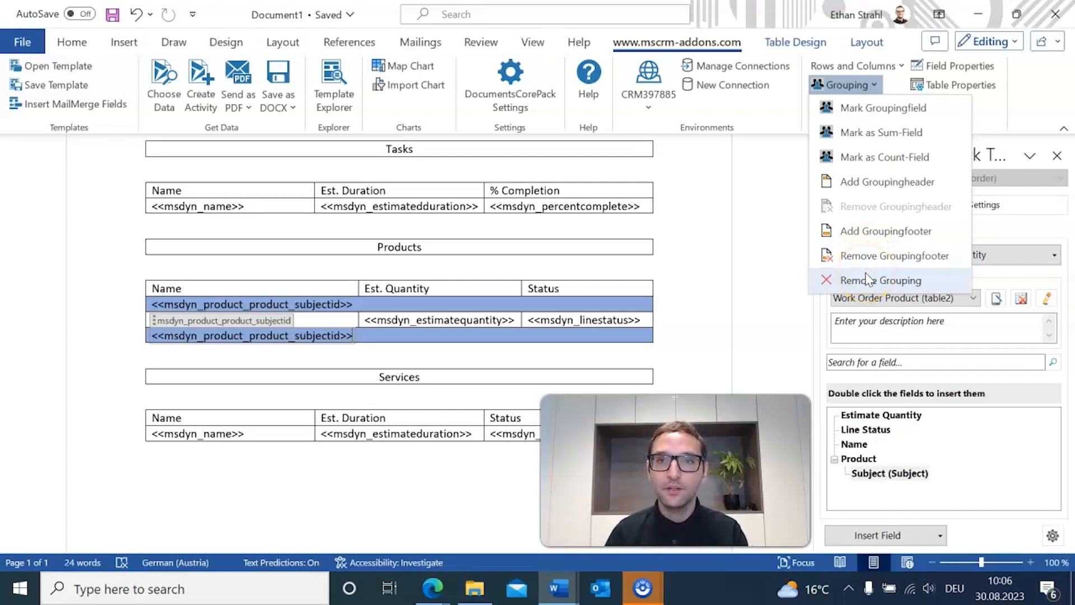
{"action": "left_click", "coordinate": [888, 263]}
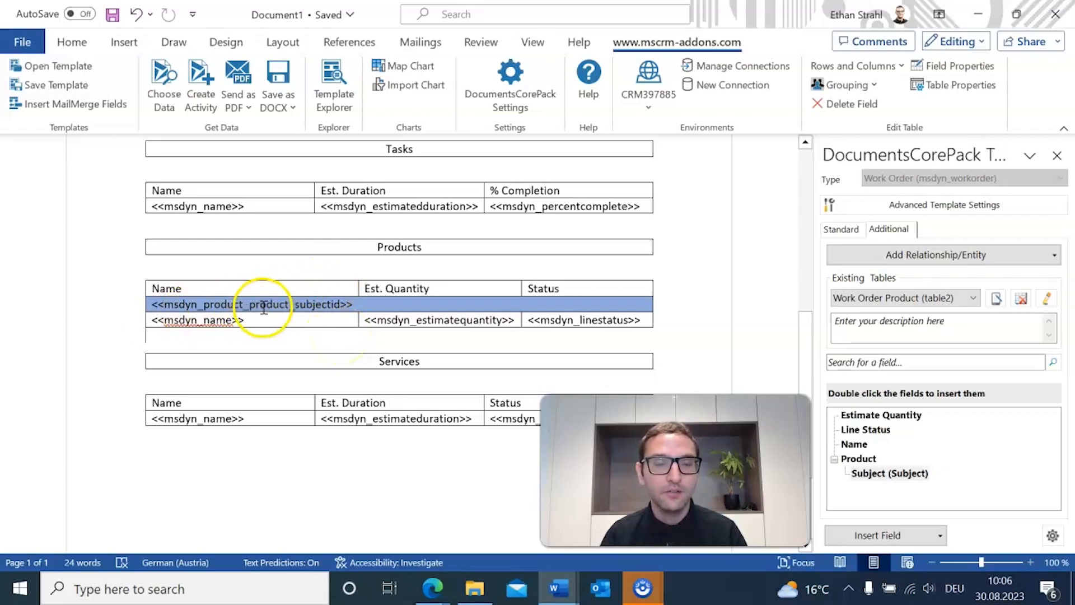
Step: Insert the linked Product's Subject field from Work Order Service (table3) after the name field in the Services table
{"action": "scroll", "coordinate": [331, 283], "scroll_direction": "down", "scroll_amount": 3}
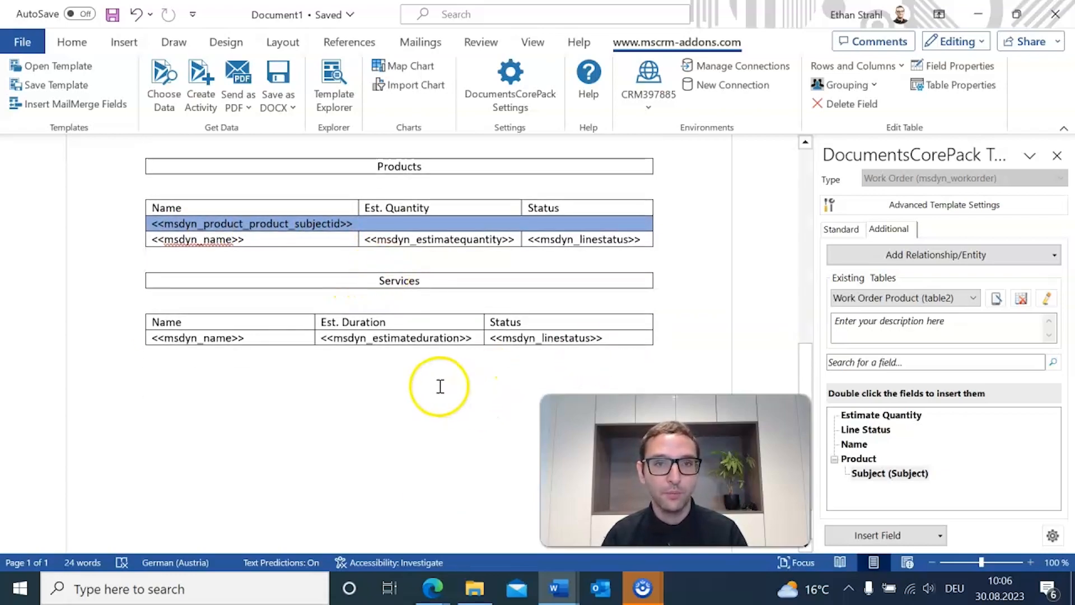
{"action": "left_click", "coordinate": [291, 337]}
{"action": "left_click", "coordinate": [934, 298]}
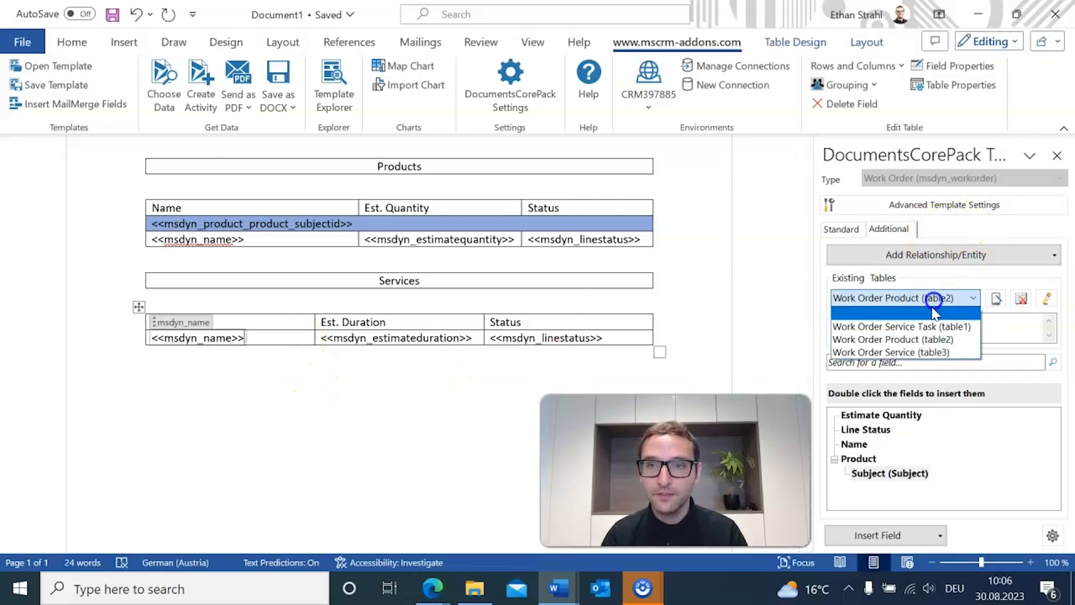
{"action": "left_click", "coordinate": [926, 349]}
{"action": "left_click", "coordinate": [272, 339]}
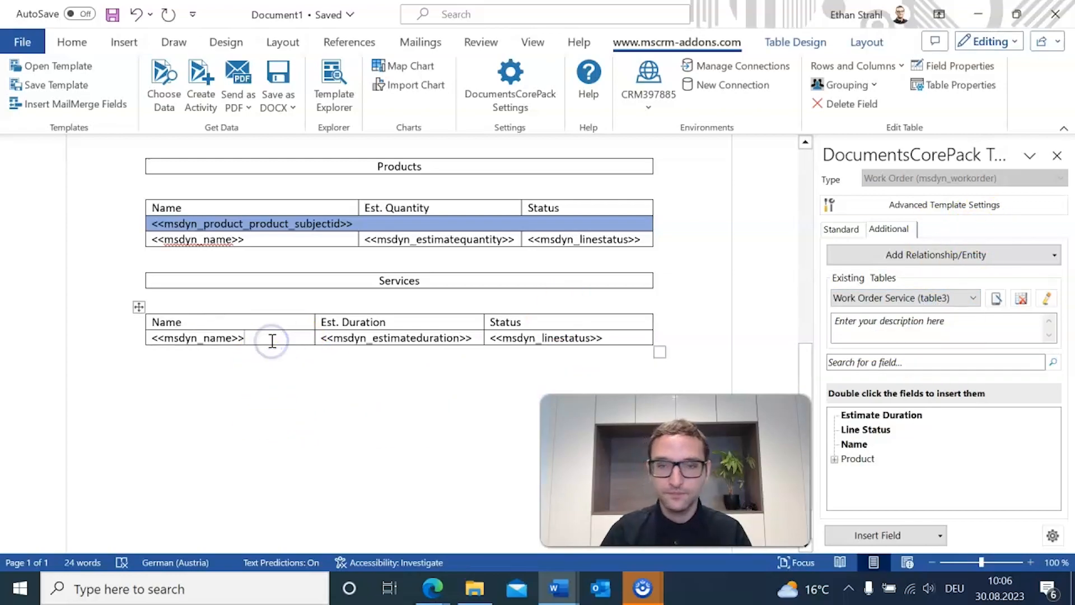
{"action": "left_click", "coordinate": [835, 460]}
{"action": "double_click", "coordinate": [887, 473]}
Step: Mark the Product Subject field in the Services table as the grouping field
{"action": "left_click", "coordinate": [292, 353]}
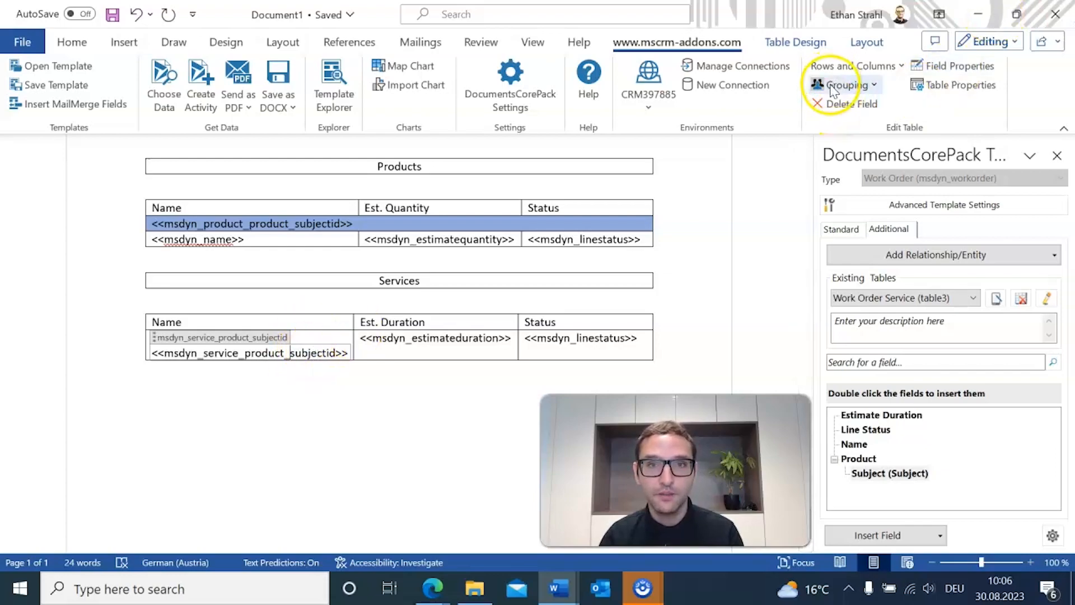
{"action": "left_click", "coordinate": [832, 85]}
{"action": "left_click", "coordinate": [852, 108]}
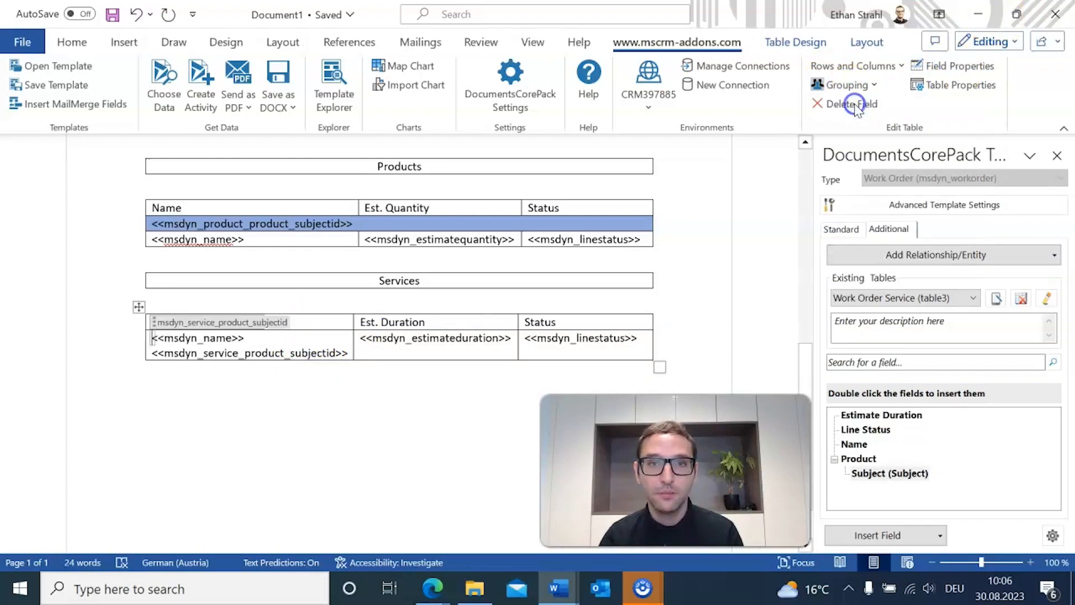
{"action": "left_click", "coordinate": [605, 237]}
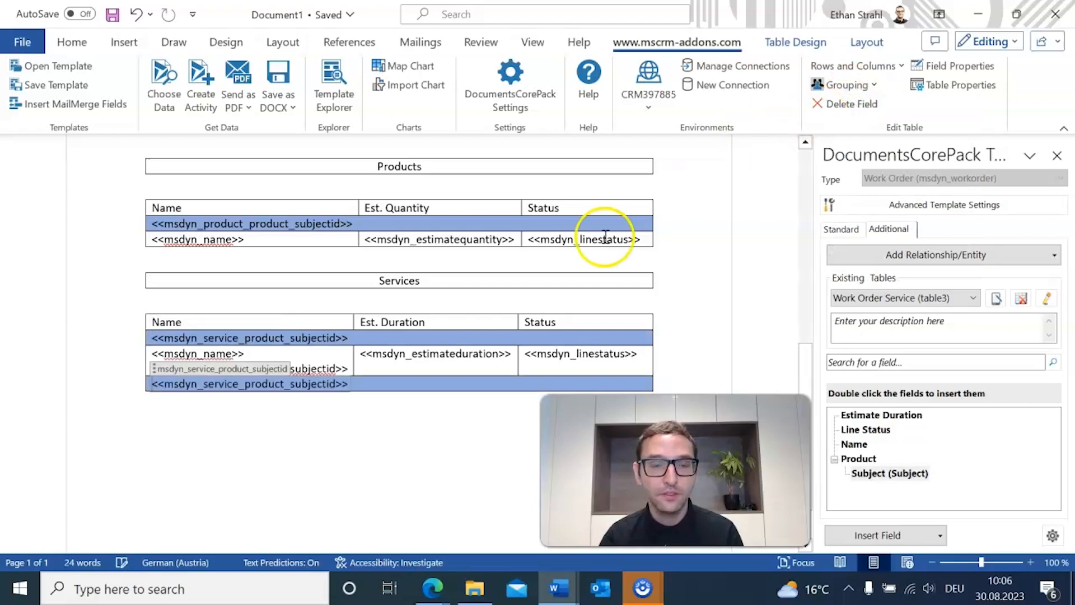
Step: Delete the Subject field from the Services table's detail row and remove that table's grouping footer
{"action": "left_click", "coordinate": [336, 367]}
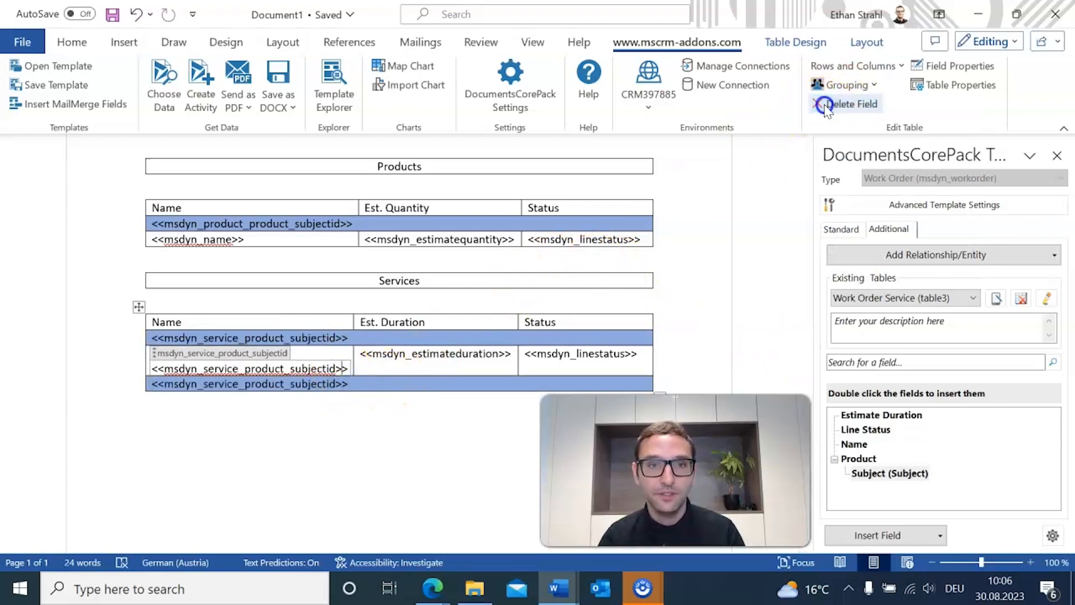
{"action": "left_click", "coordinate": [823, 105]}
{"action": "left_click", "coordinate": [361, 375]}
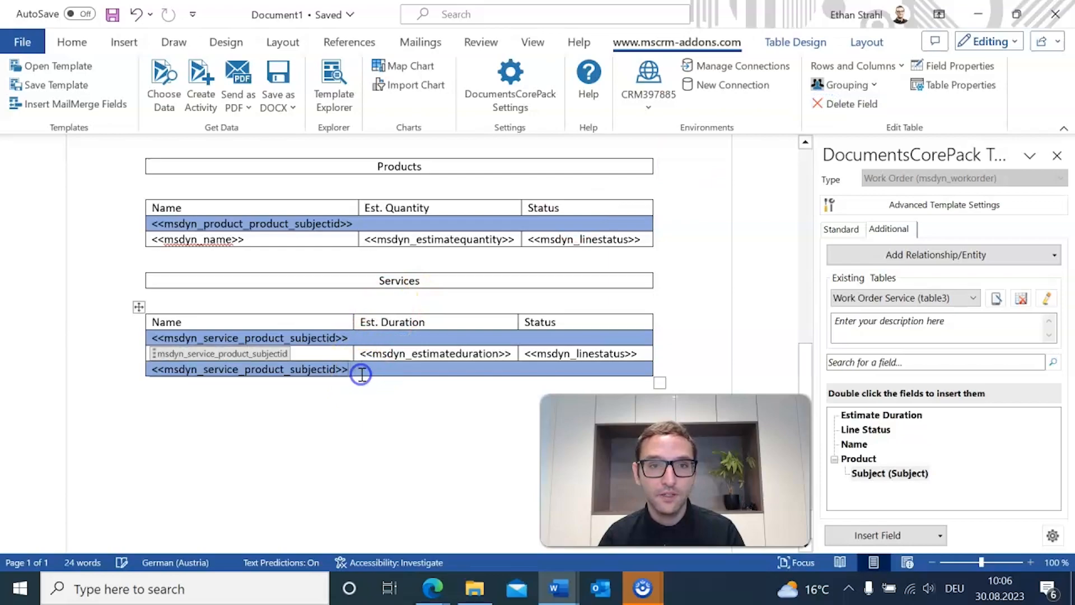
{"action": "left_click", "coordinate": [823, 86]}
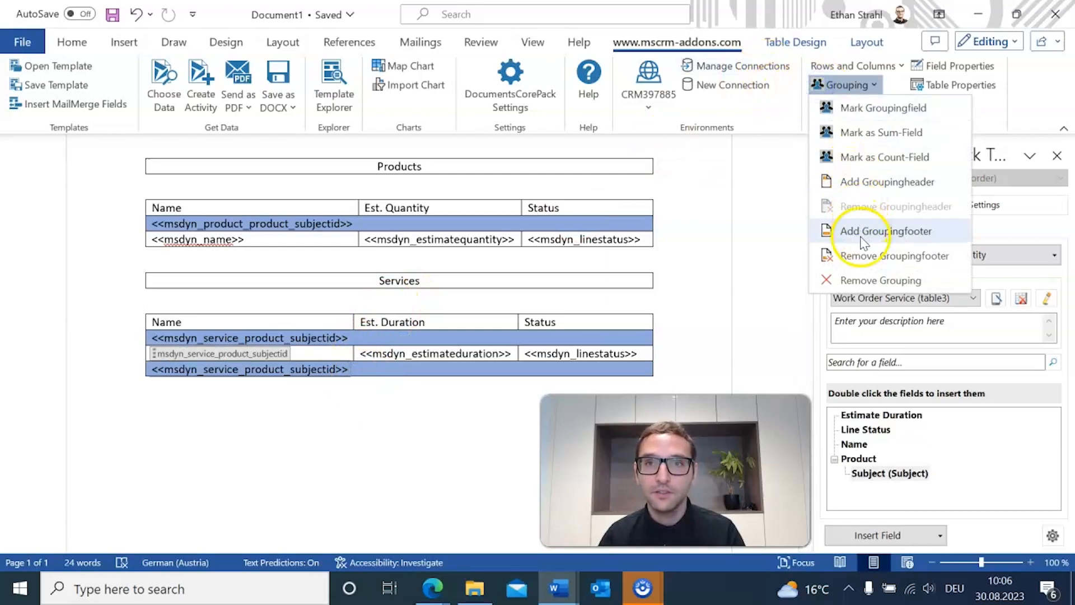
{"action": "left_click", "coordinate": [865, 256]}
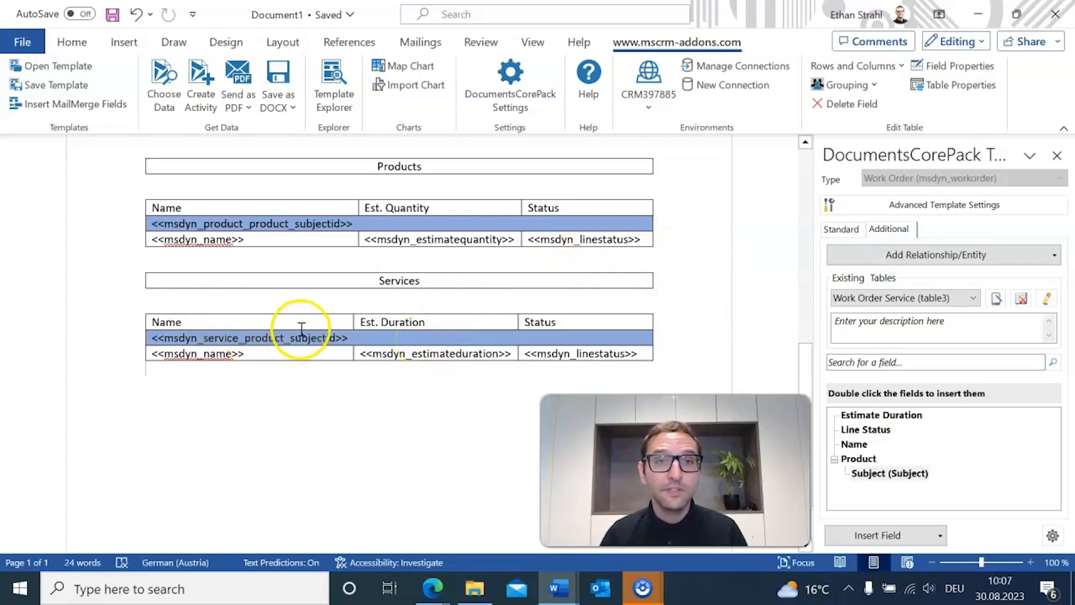
Step: Review the whole Work Order template, from the Promised Time and Service Address block through the General, Tasks, Products and Services sections
{"action": "scroll", "coordinate": [297, 324], "scroll_direction": "up", "scroll_amount": 2}
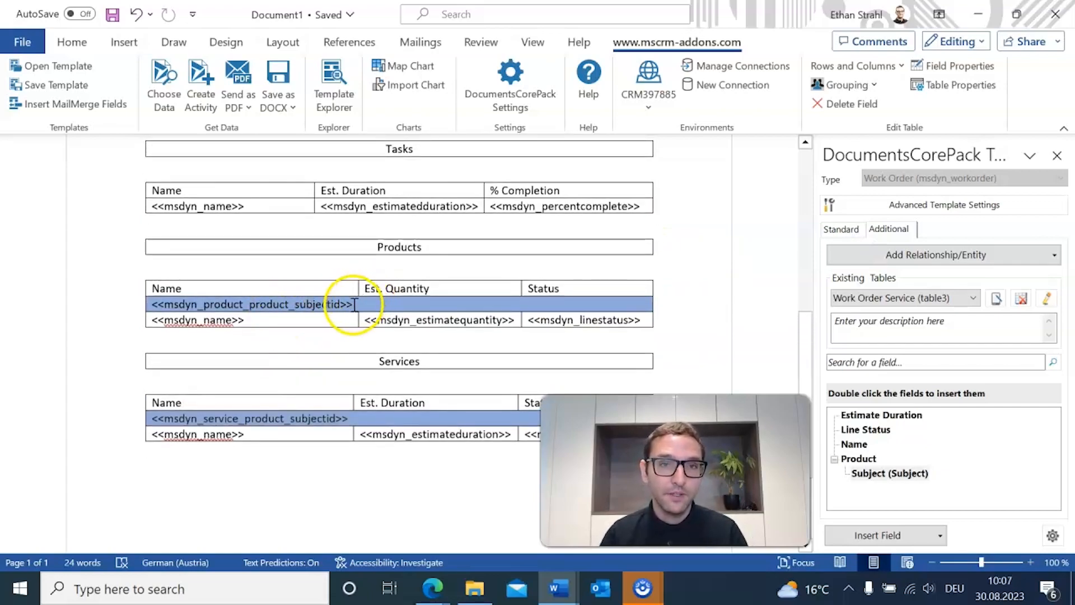
{"action": "scroll", "coordinate": [485, 419], "scroll_direction": "up", "scroll_amount": 3}
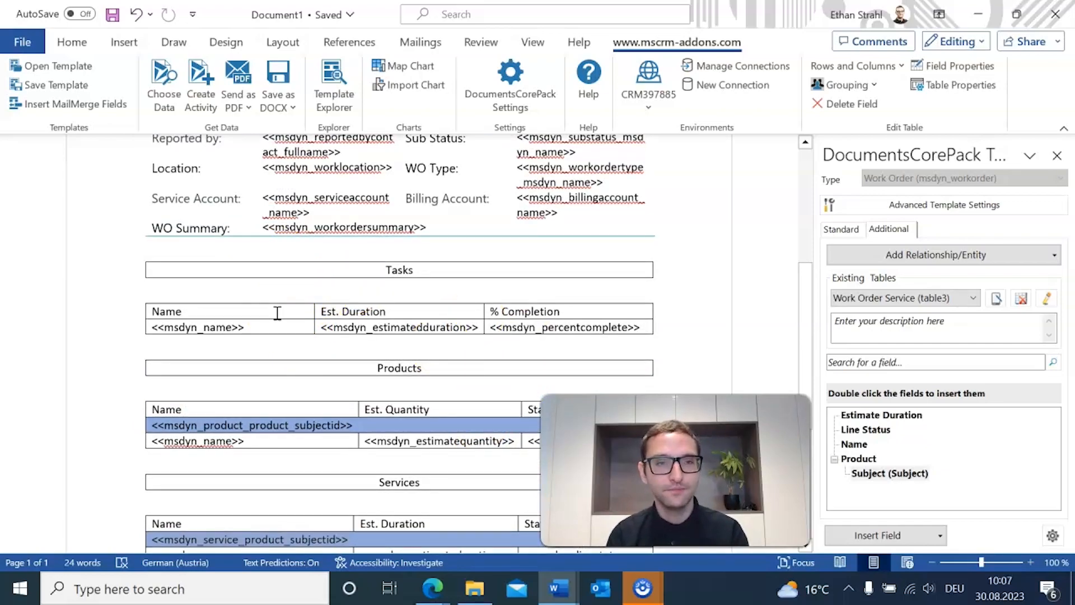
{"action": "scroll", "coordinate": [381, 309], "scroll_direction": "down", "scroll_amount": 4}
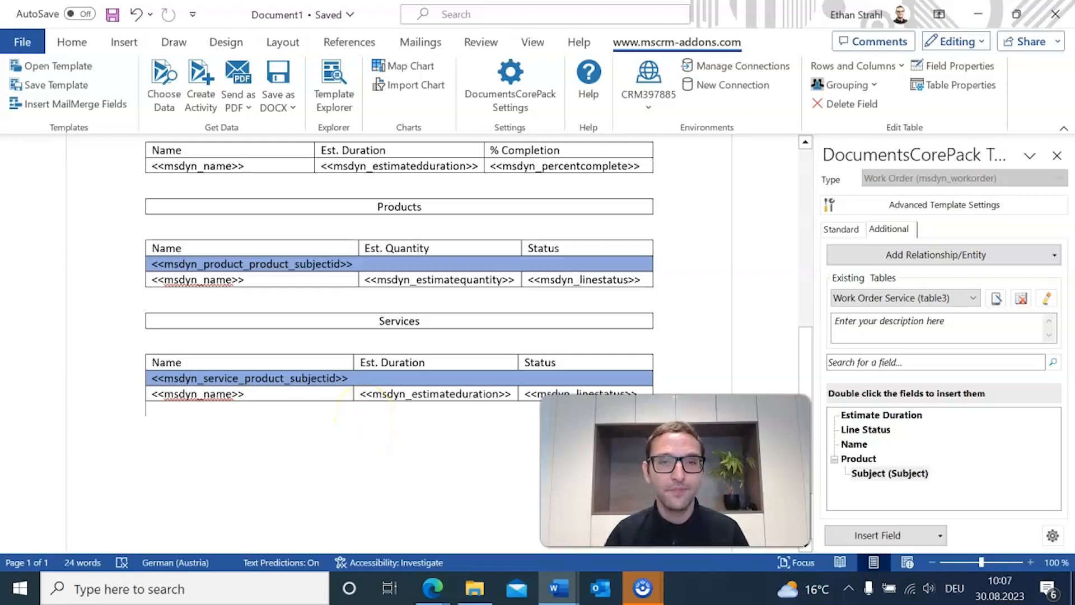
{"action": "scroll", "coordinate": [365, 426], "scroll_direction": "down", "scroll_amount": 3}
{"action": "scroll", "coordinate": [440, 388], "scroll_direction": "up", "scroll_amount": 10}
{"action": "scroll", "coordinate": [449, 308], "scroll_direction": "up", "scroll_amount": 4}
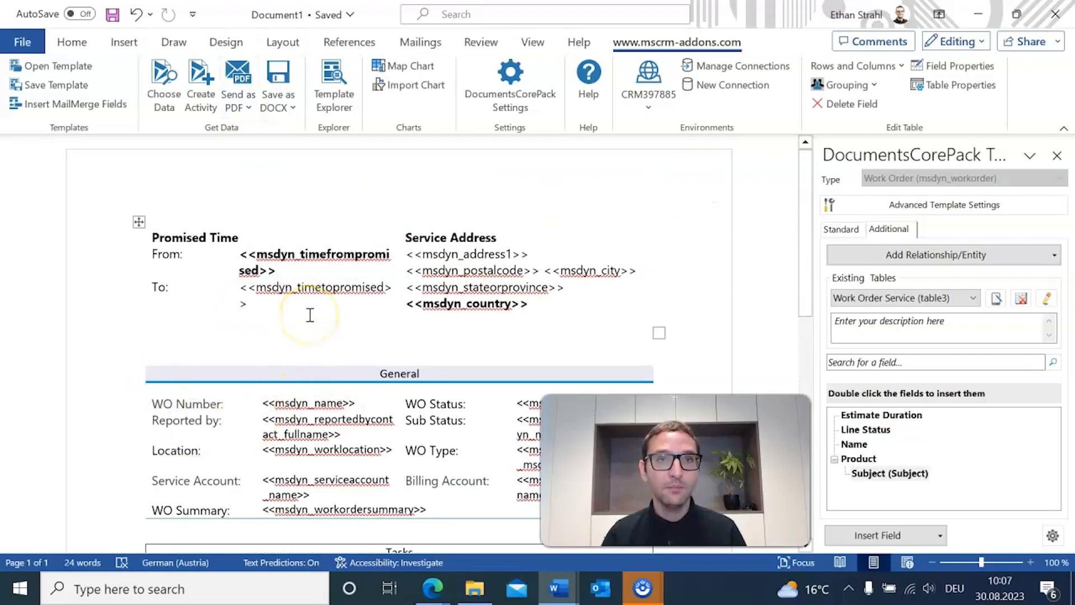
{"action": "scroll", "coordinate": [392, 255], "scroll_direction": "down", "scroll_amount": 5}
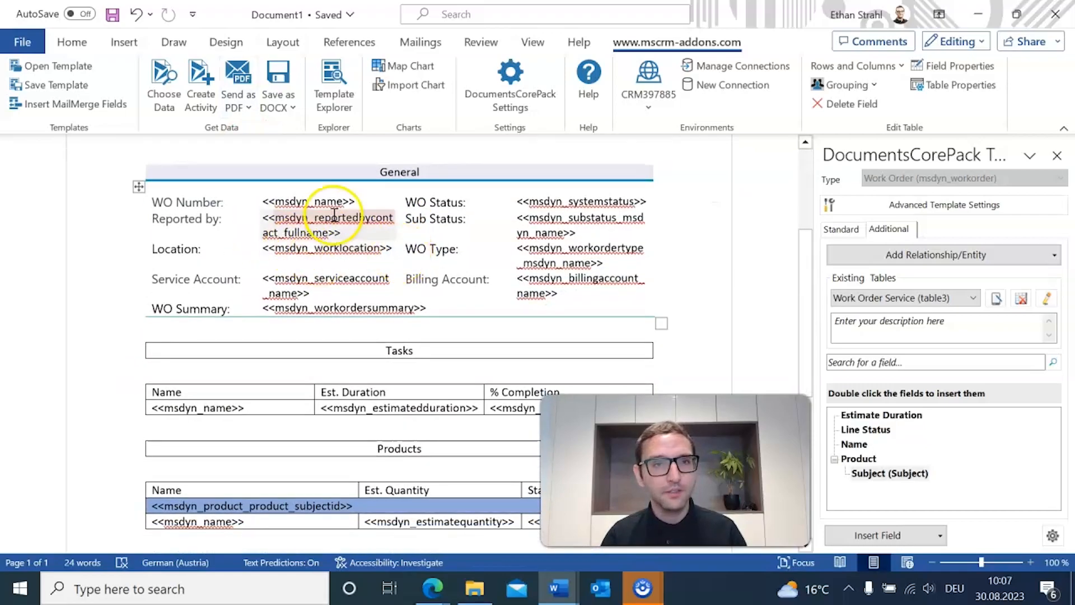
{"action": "scroll", "coordinate": [334, 240], "scroll_direction": "up", "scroll_amount": 5}
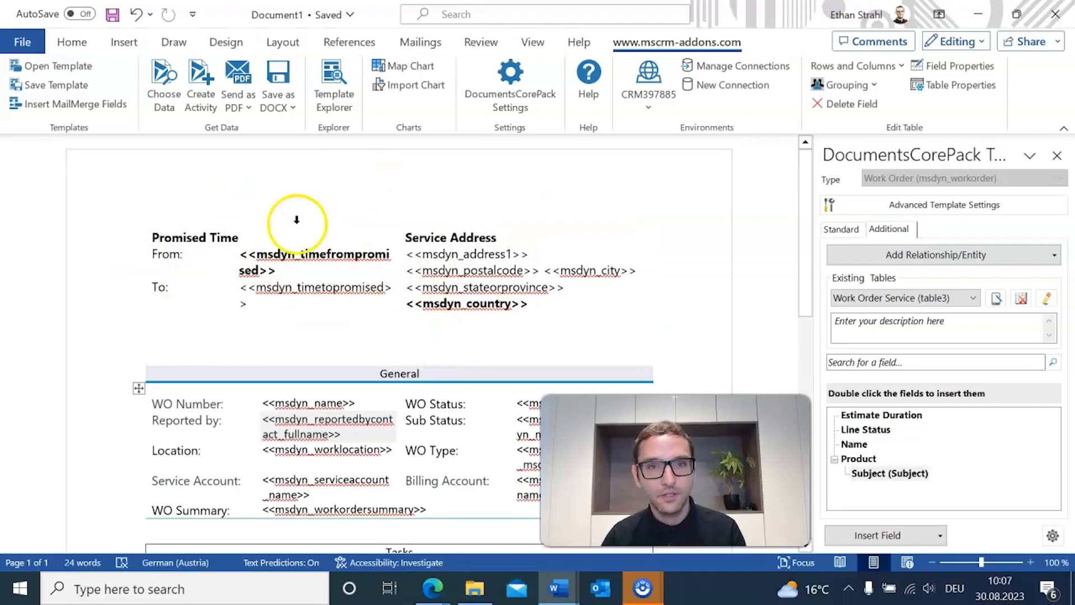
{"action": "scroll", "coordinate": [299, 218], "scroll_direction": "down", "scroll_amount": 4}
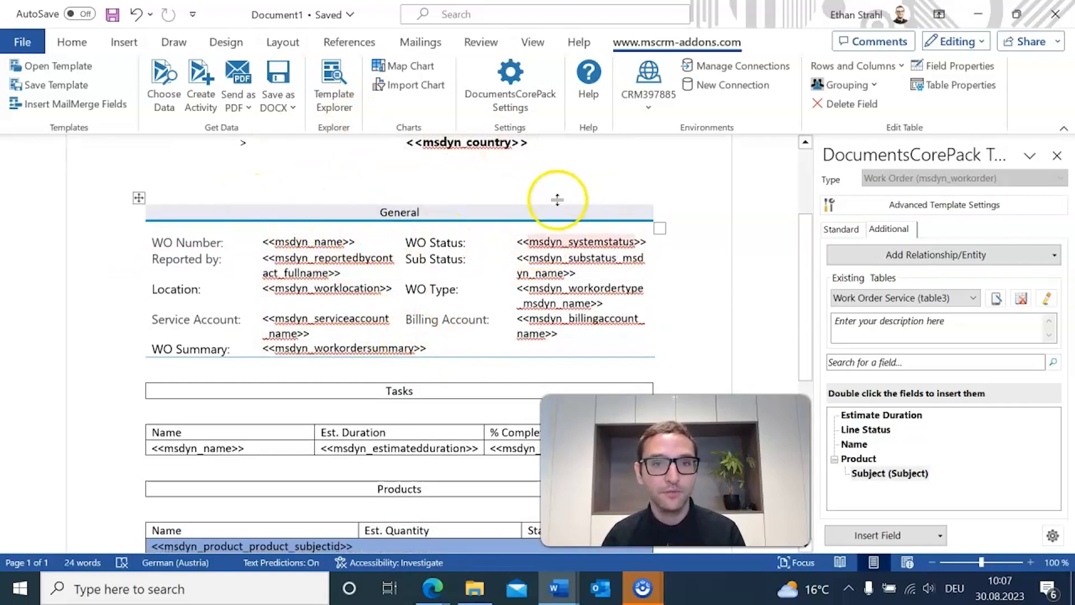
Step: Save the Work Order template to the General group under the name WorkOrder
{"action": "scroll", "coordinate": [566, 213], "scroll_direction": "down", "scroll_amount": 5}
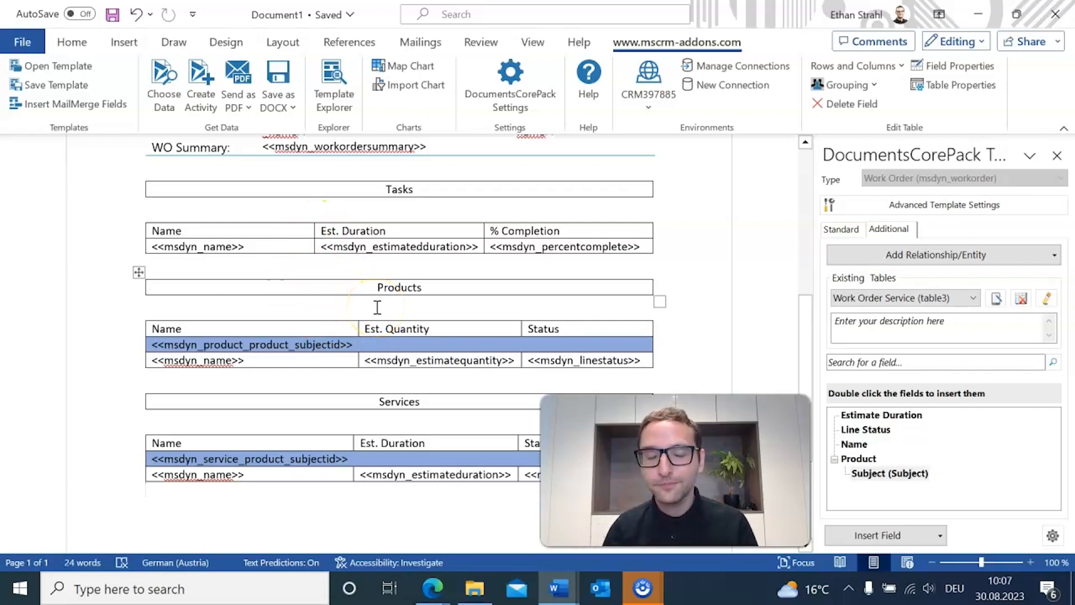
{"action": "scroll", "coordinate": [378, 307], "scroll_direction": "down", "scroll_amount": 3}
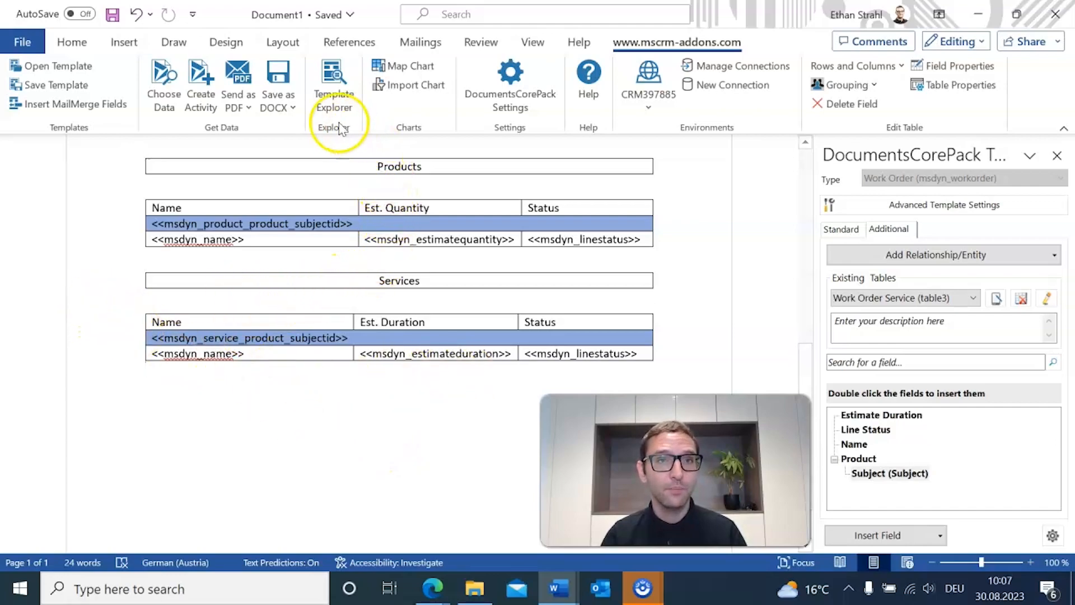
{"action": "left_click", "coordinate": [59, 88]}
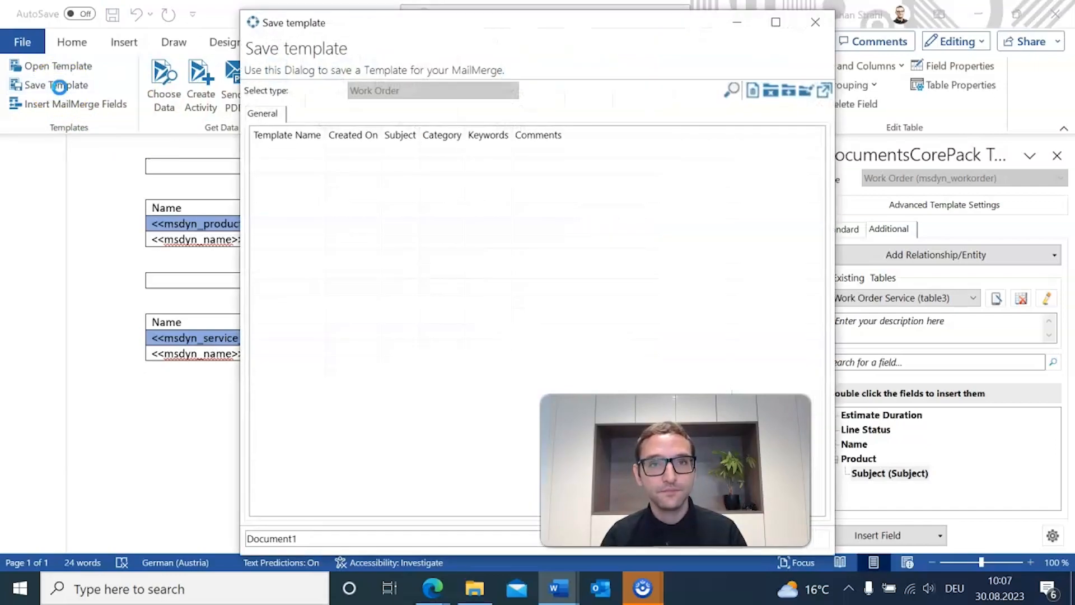
{"action": "left_click_drag", "start_coordinate": [542, 35], "coordinate": [392, 57]}
{"action": "double_click", "coordinate": [257, 495]}
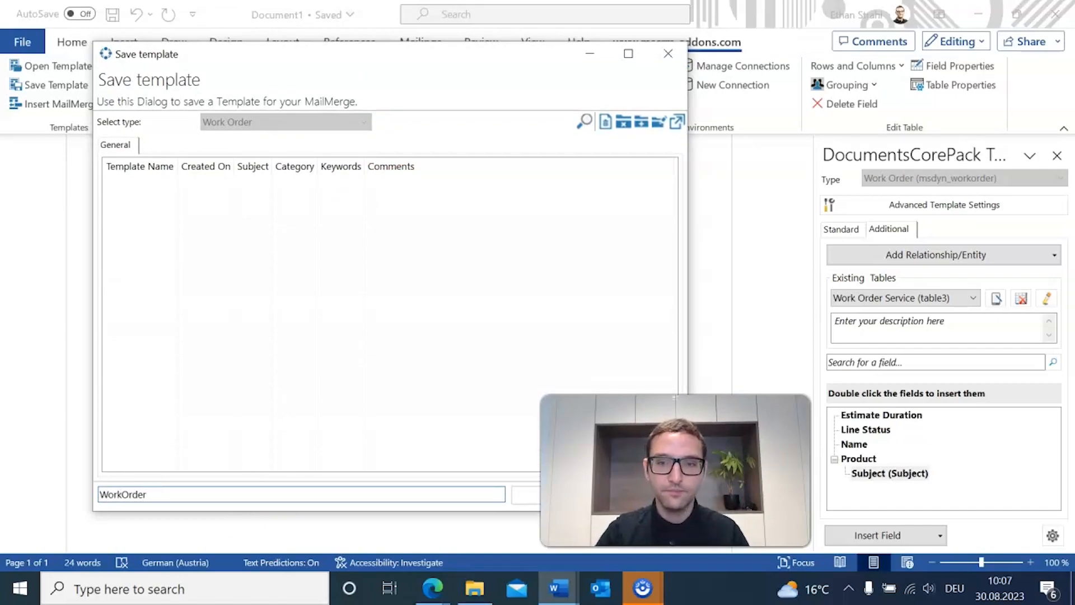
{"action": "key", "text": "Return"}
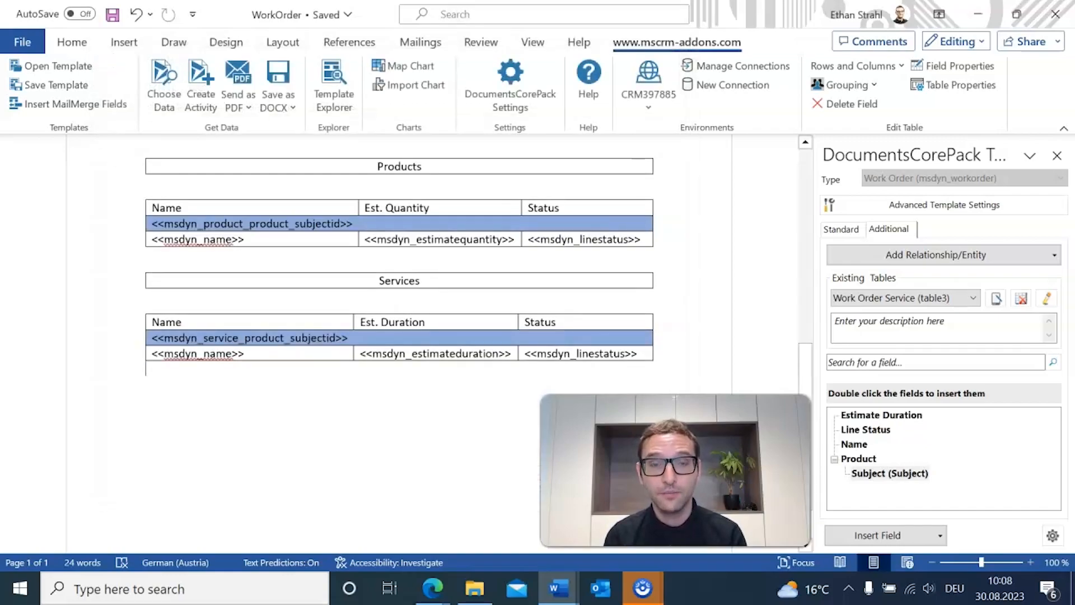
Step: Switch to the work order record in Dynamics 365 in Edge and review its Products, Services and Service Tasks lists
{"action": "mouse_move", "coordinate": [437, 583]}
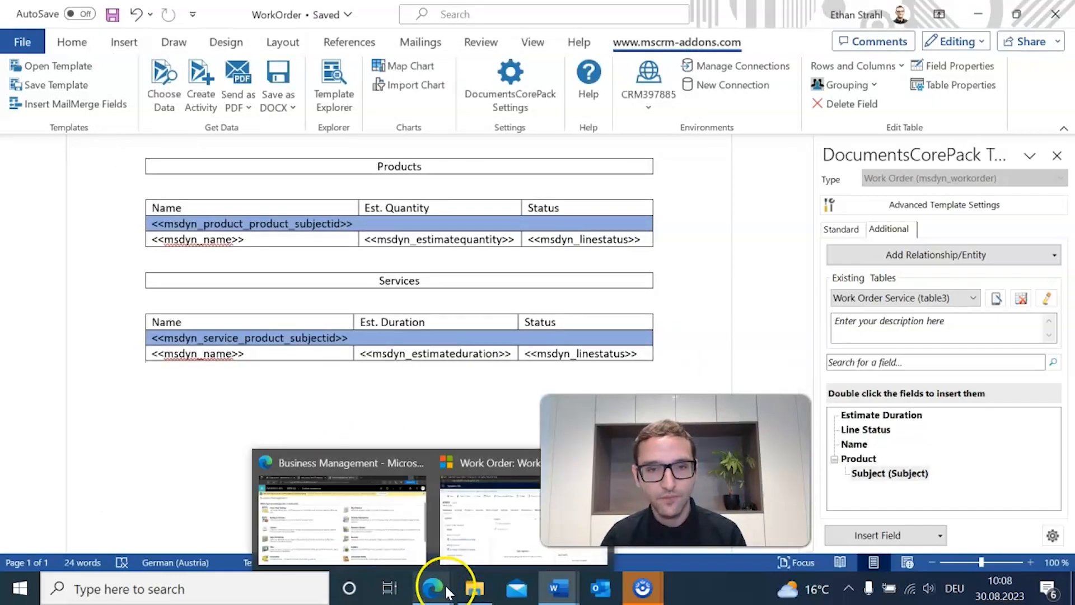
{"action": "left_click", "coordinate": [503, 522]}
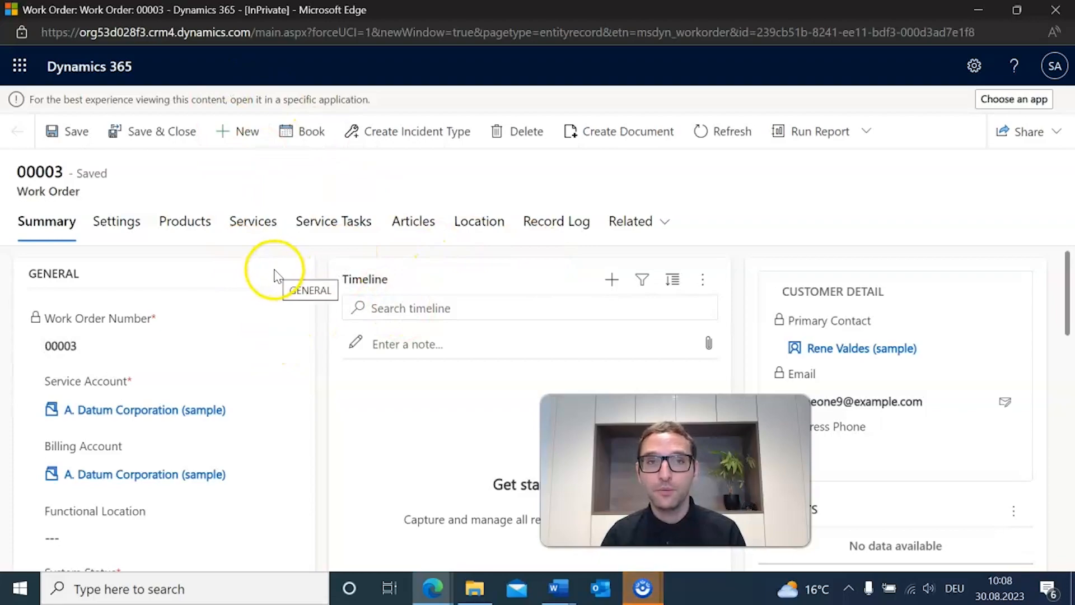
{"action": "left_click", "coordinate": [184, 228]}
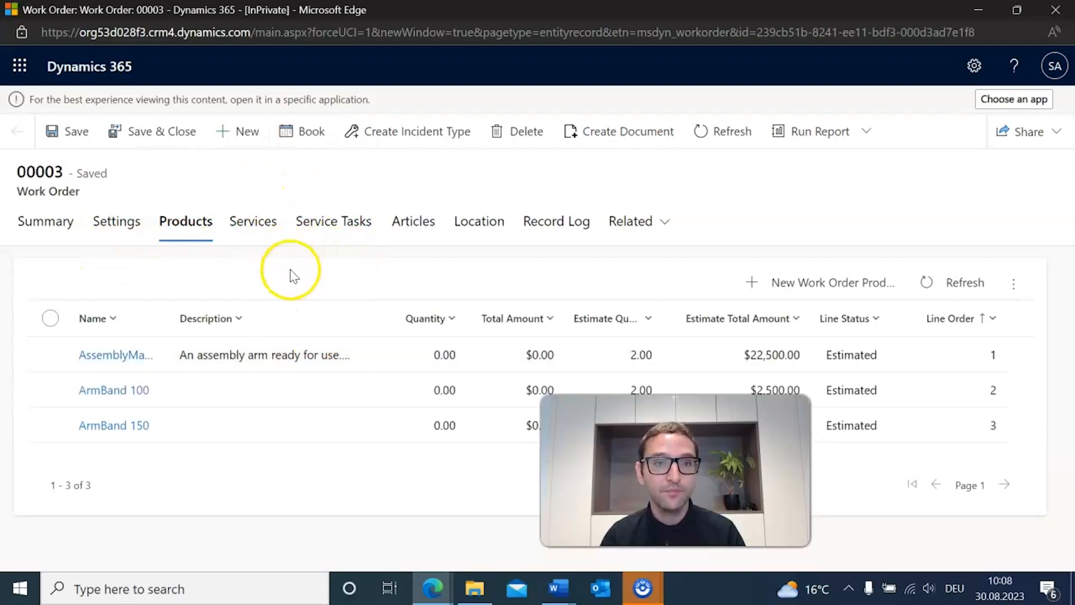
{"action": "left_click", "coordinate": [253, 239]}
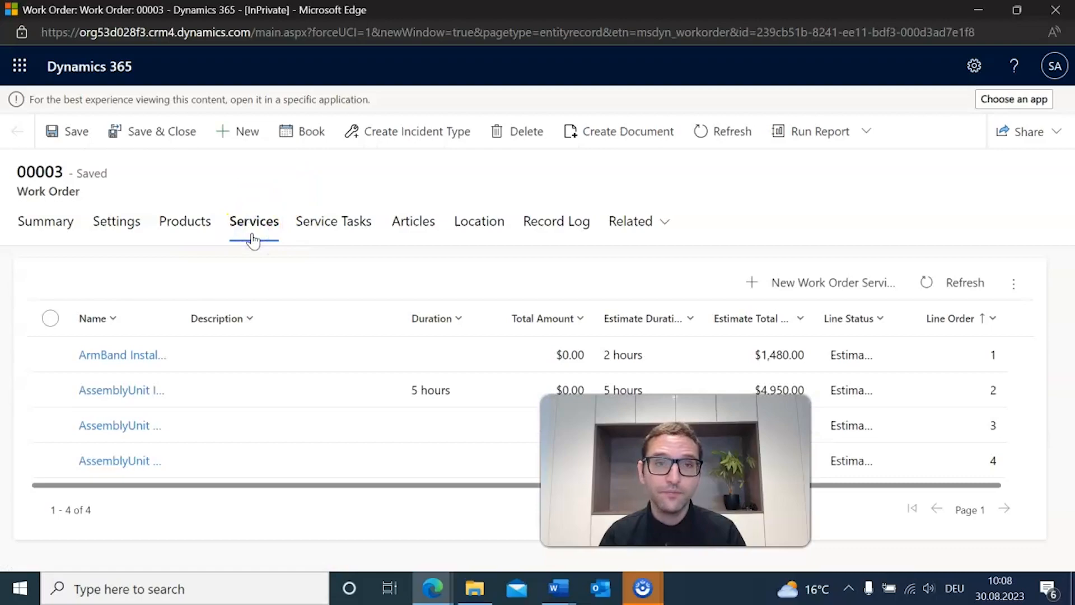
{"action": "left_click", "coordinate": [332, 226]}
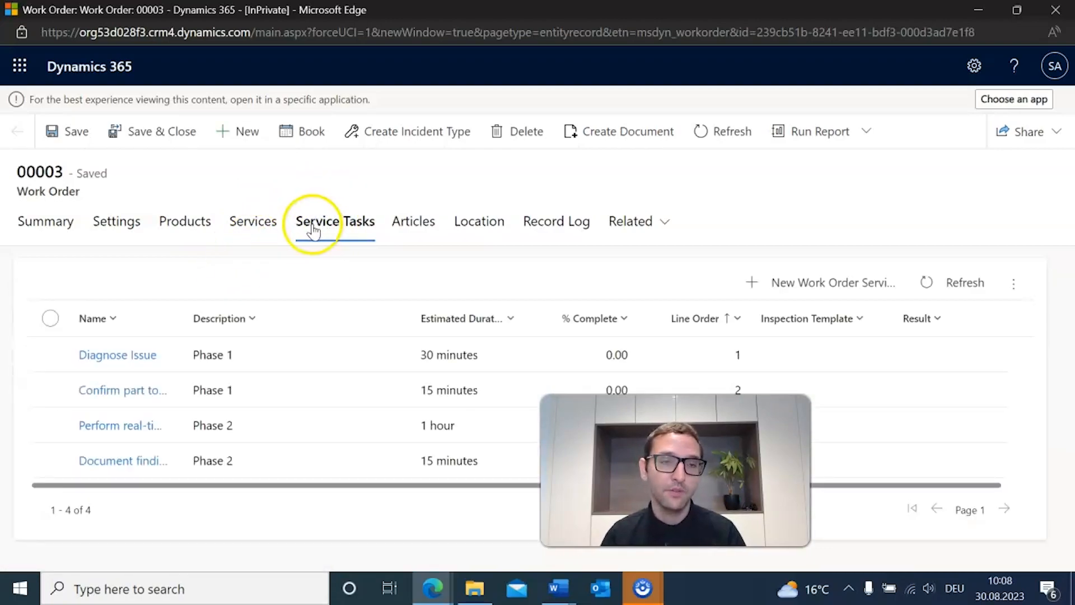
{"action": "left_click", "coordinate": [201, 245]}
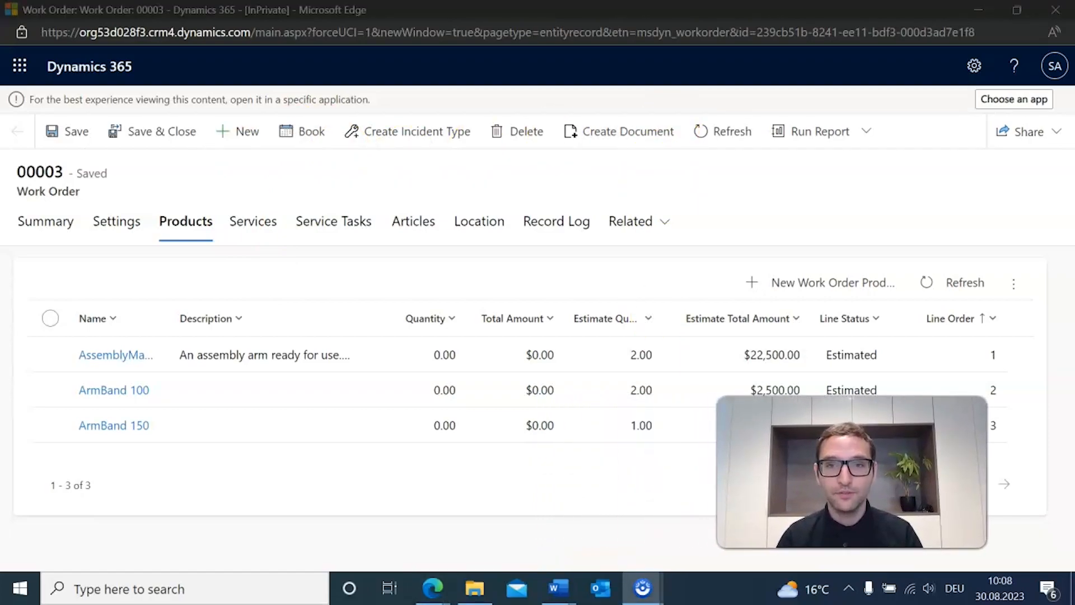
Step: Start creating a document from the work order record with the WorkOrder.docx template from the General group
{"action": "left_click", "coordinate": [619, 133]}
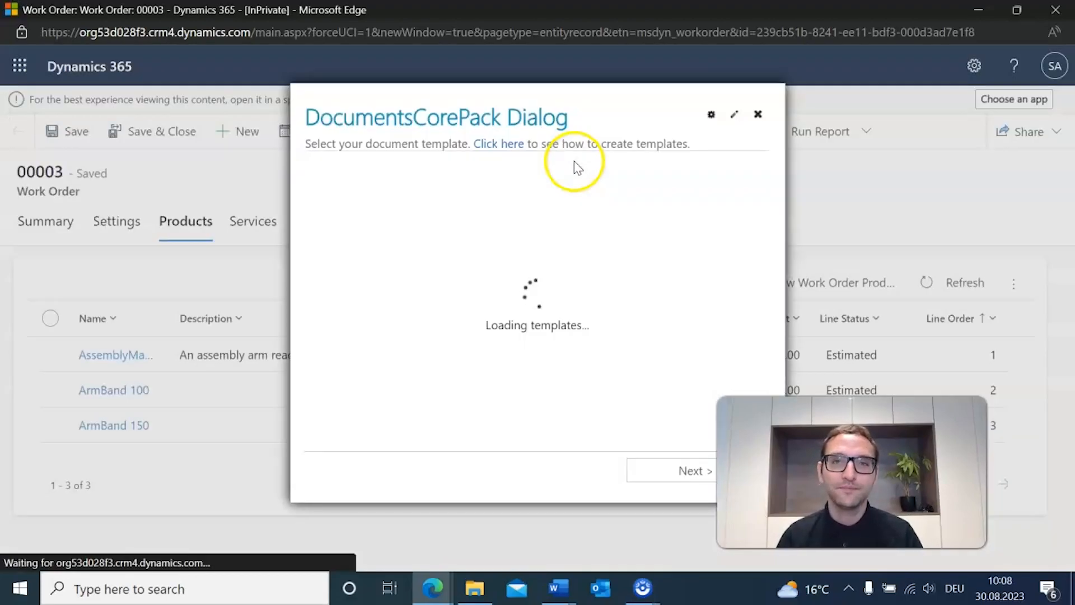
{"action": "left_click_drag", "start_coordinate": [567, 120], "coordinate": [493, 108]}
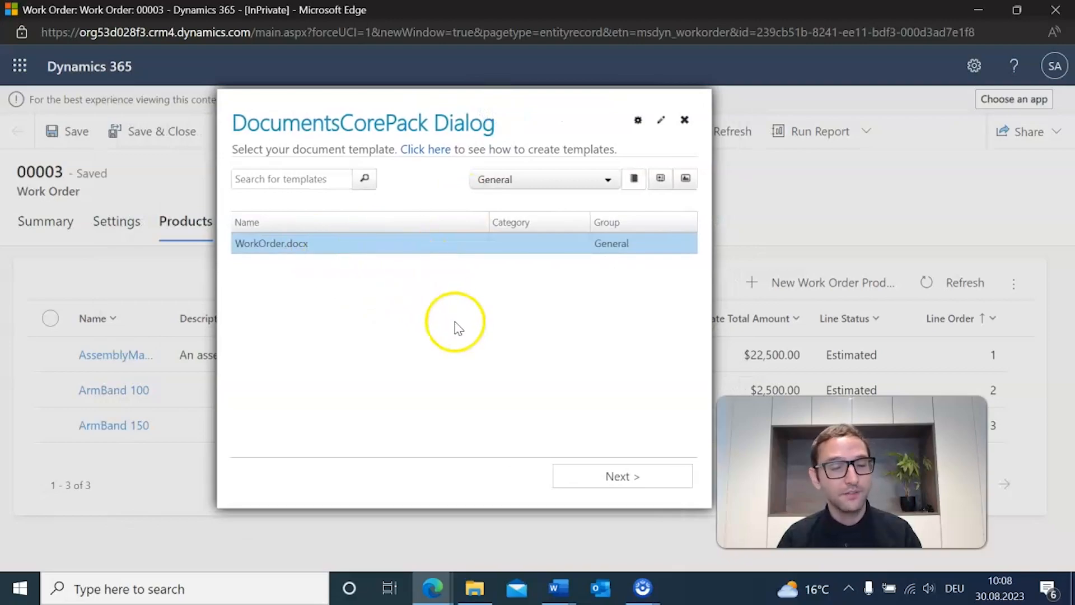
{"action": "left_click", "coordinate": [615, 493]}
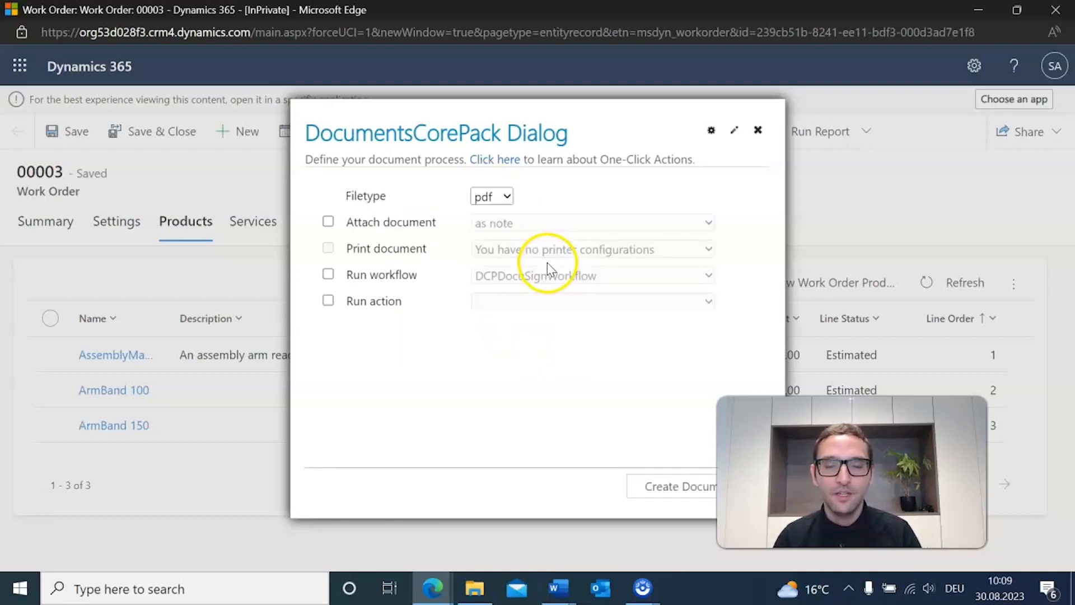
Step: Set the document to be attached as a note and create it with the pdf file type
{"action": "left_click", "coordinate": [327, 221]}
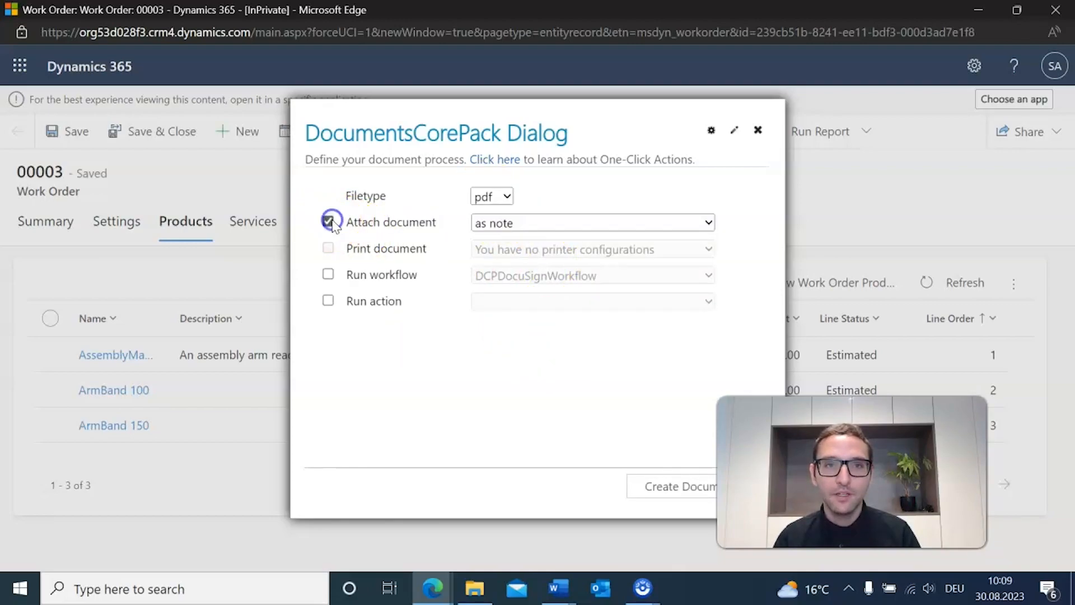
{"action": "left_click_drag", "start_coordinate": [456, 110], "coordinate": [433, 111]}
{"action": "left_click_drag", "start_coordinate": [624, 128], "coordinate": [626, 128]}
{"action": "left_click", "coordinate": [644, 486]}
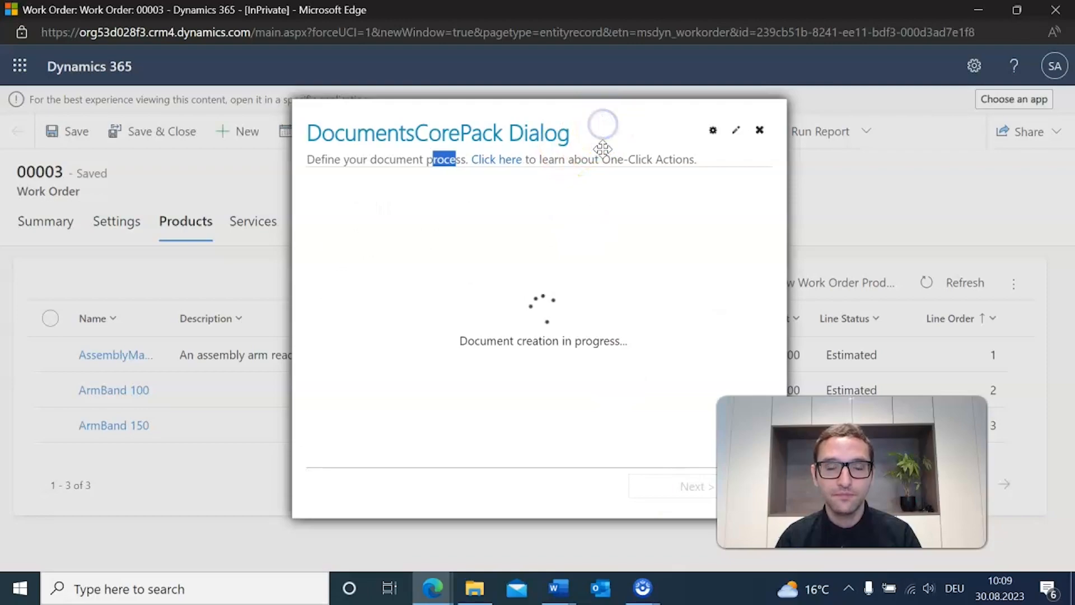
{"action": "left_click", "coordinate": [518, 478]}
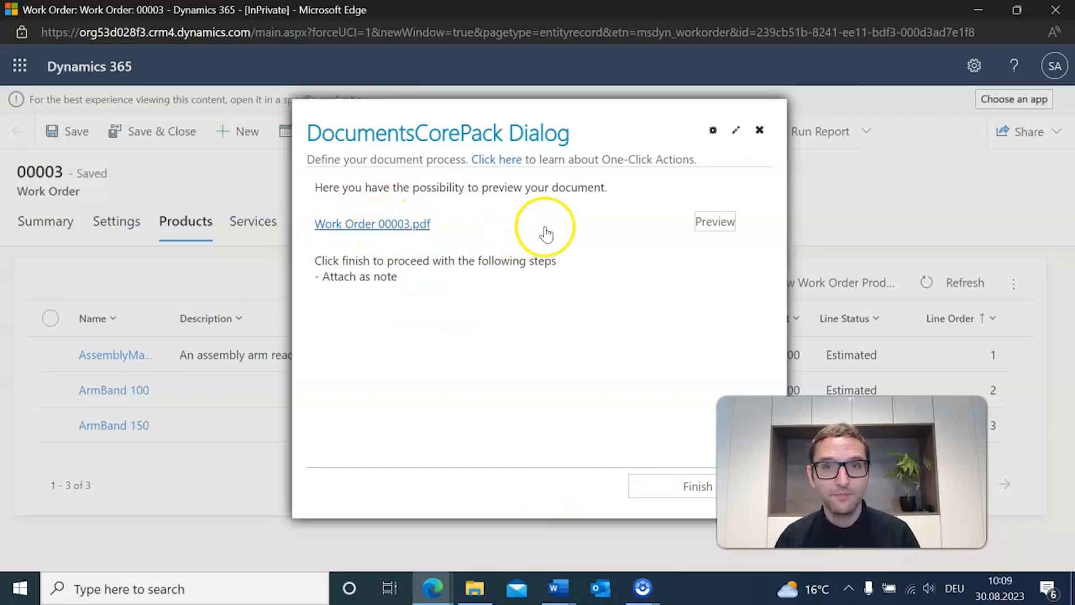
Step: Preview the generated work order document and close the preview
{"action": "left_click", "coordinate": [713, 220]}
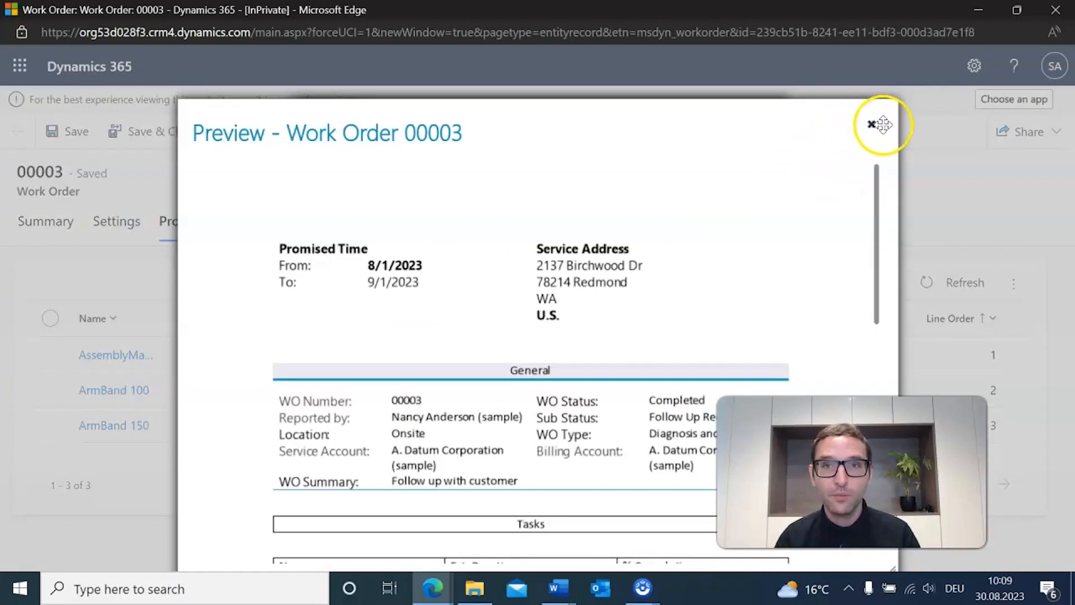
{"action": "left_click", "coordinate": [868, 128]}
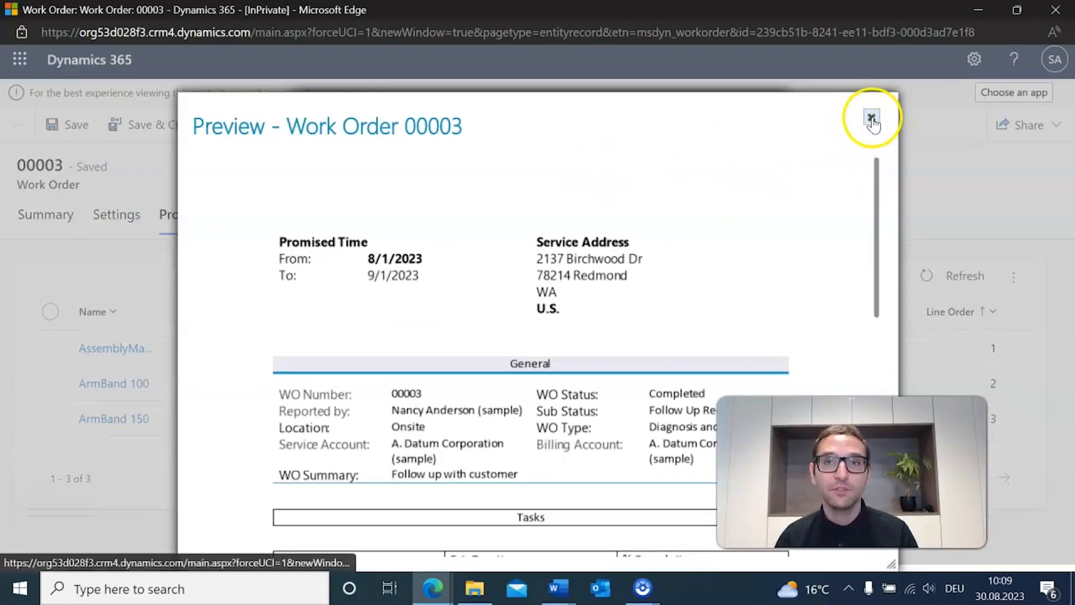
{"action": "left_click", "coordinate": [871, 117]}
Step: Download the generated work order PDF and open it from the browser's downloads
{"action": "left_click", "coordinate": [403, 225]}
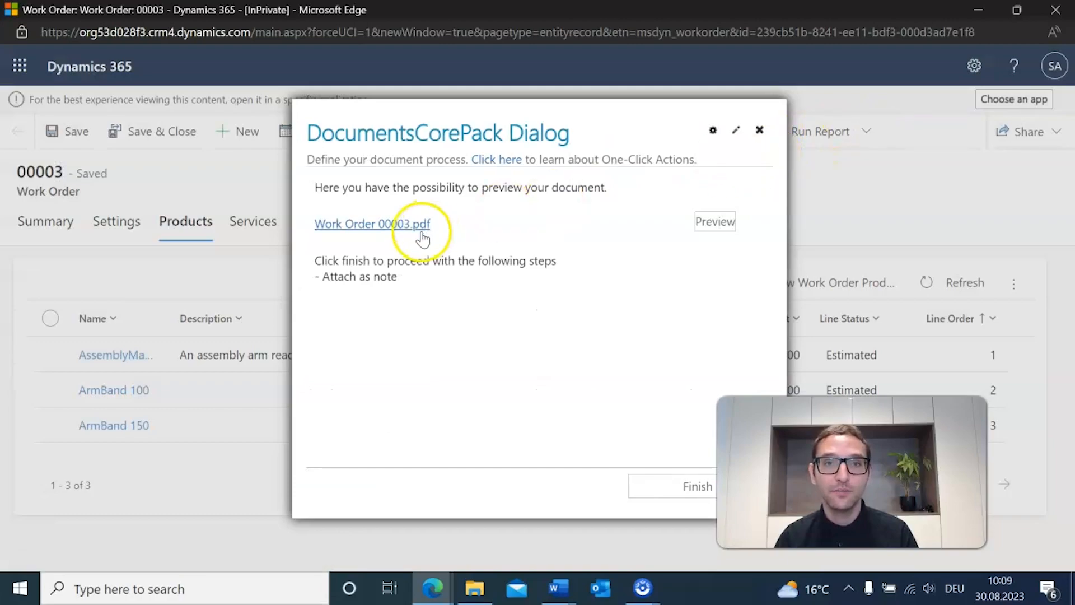
{"action": "left_click", "coordinate": [381, 228]}
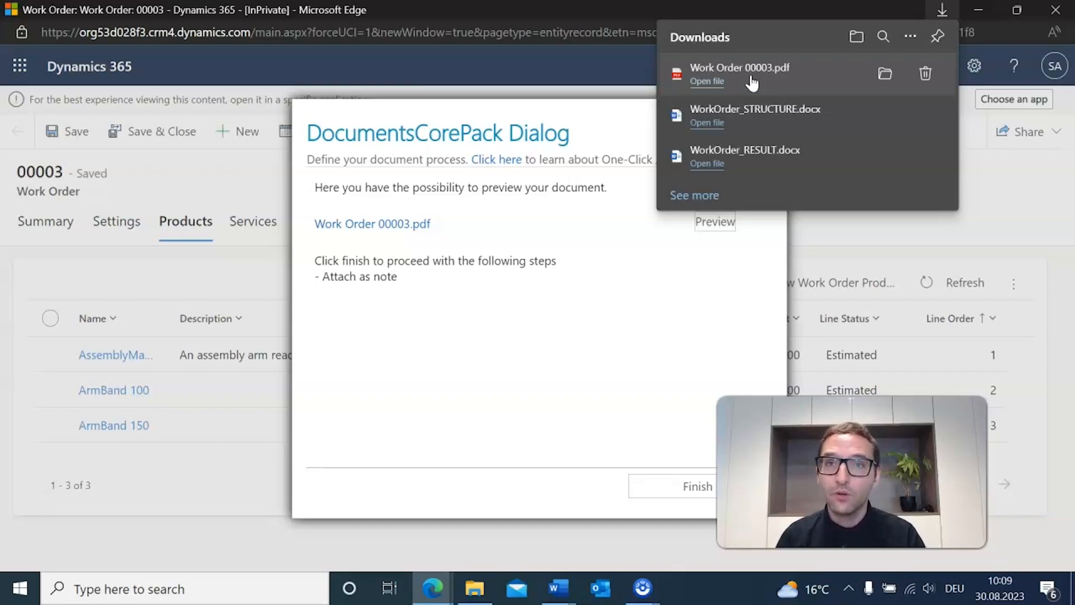
{"action": "left_click", "coordinate": [784, 69]}
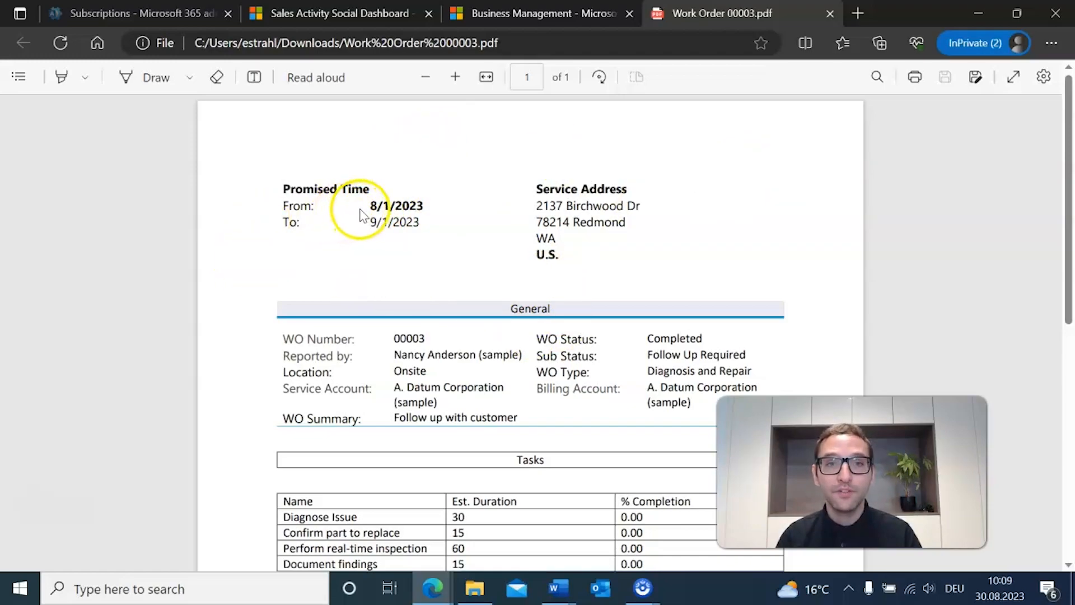
Step: Examine the whole generated work order PDF, from the Promised Time and General sections through the Tasks, Products and Services tables and their subject groupings
{"action": "scroll", "coordinate": [631, 289], "scroll_direction": "down", "scroll_amount": 3}
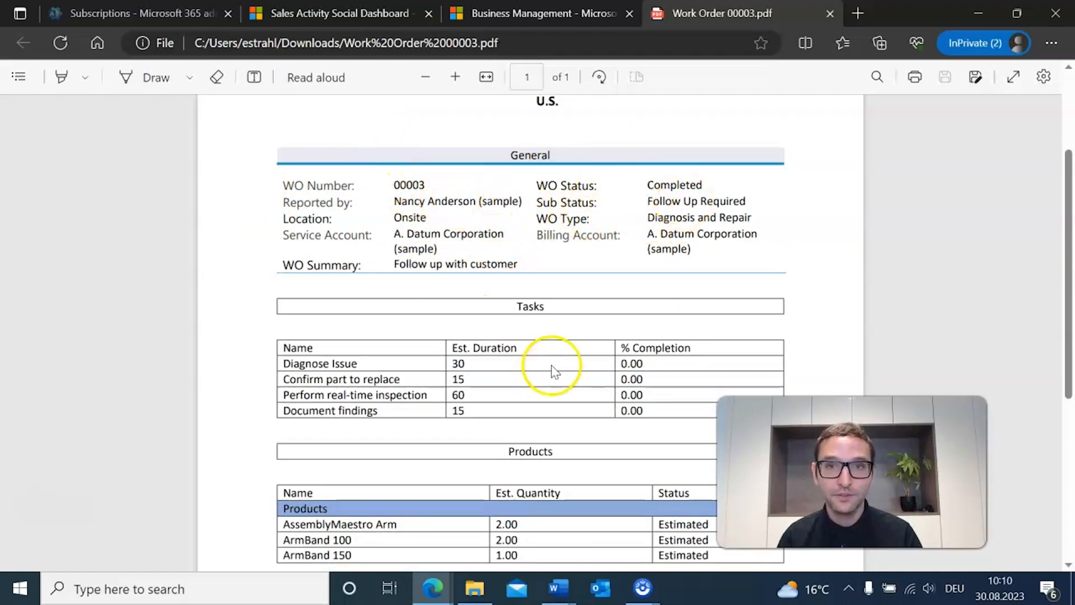
{"action": "scroll", "coordinate": [531, 213], "scroll_direction": "down", "scroll_amount": 3}
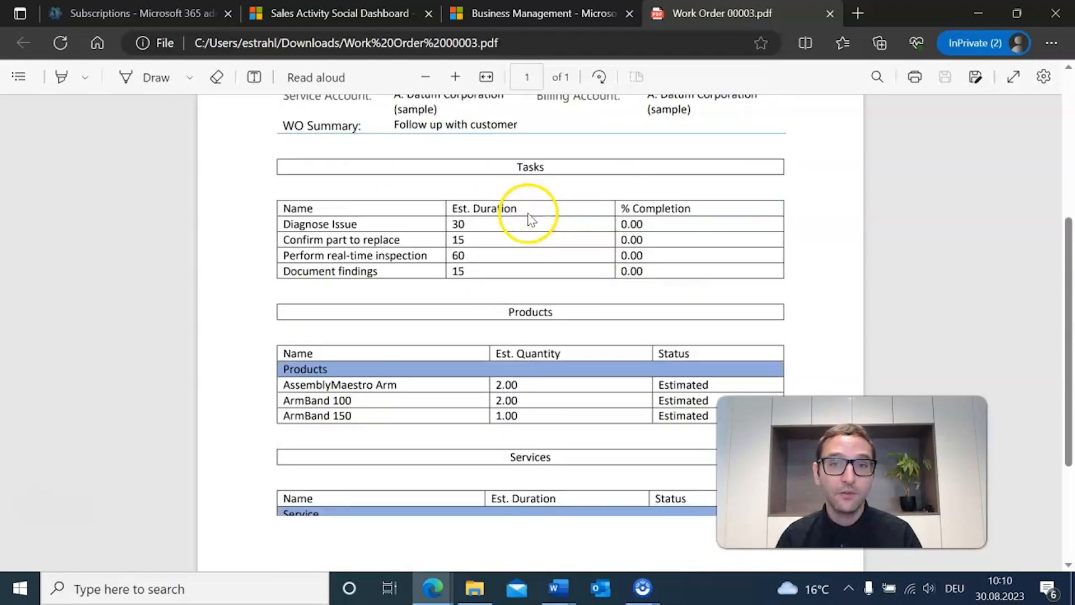
{"action": "scroll", "coordinate": [572, 224], "scroll_direction": "down", "scroll_amount": 2}
{"action": "scroll", "coordinate": [572, 258], "scroll_direction": "up", "scroll_amount": 2}
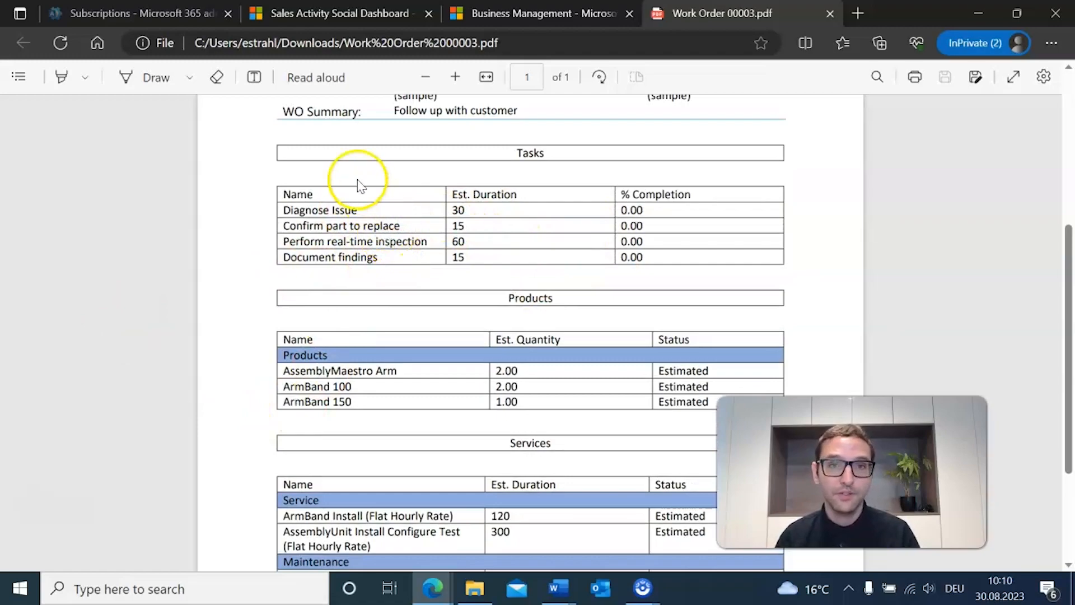
{"action": "scroll", "coordinate": [406, 192], "scroll_direction": "down", "scroll_amount": 2}
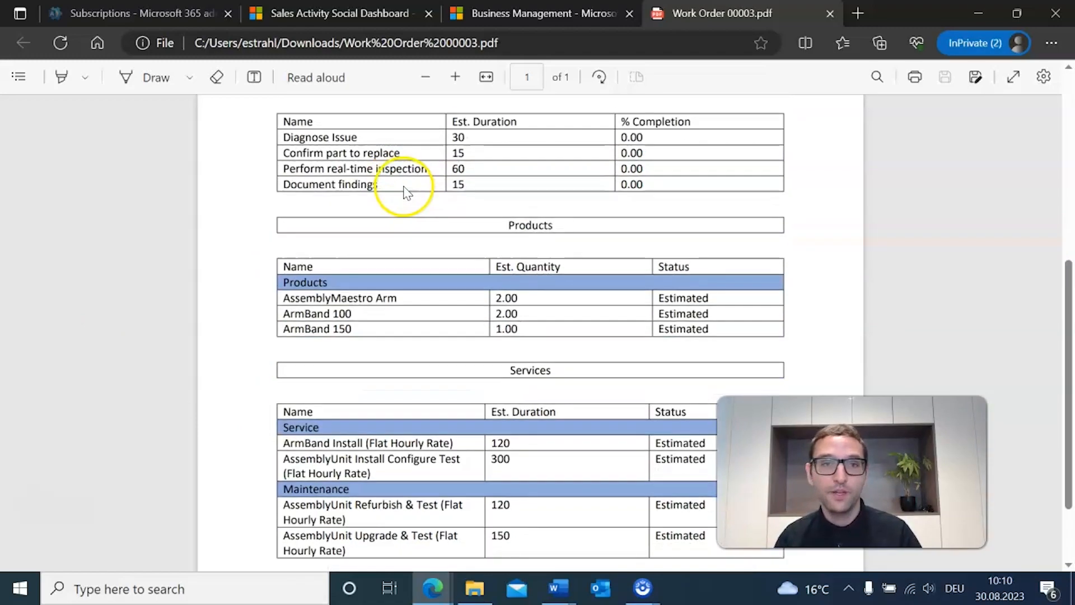
{"action": "scroll", "coordinate": [504, 199], "scroll_direction": "down", "scroll_amount": 2}
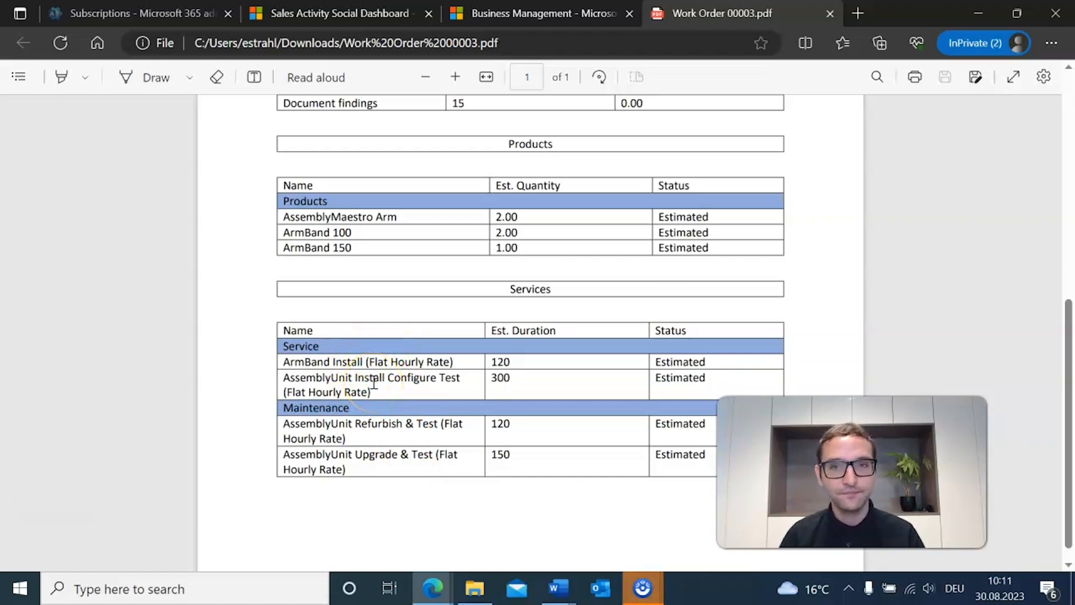
{"action": "scroll", "coordinate": [396, 377], "scroll_direction": "down", "scroll_amount": 1}
{"action": "scroll", "coordinate": [532, 473], "scroll_direction": "up", "scroll_amount": 5}
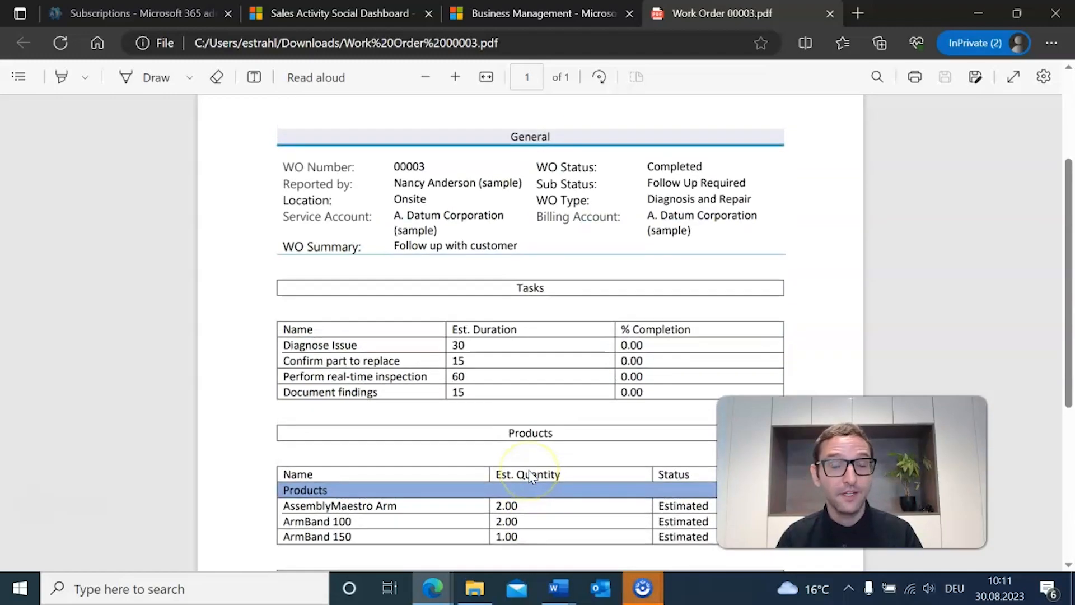
{"action": "scroll", "coordinate": [528, 475], "scroll_direction": "up", "scroll_amount": 3}
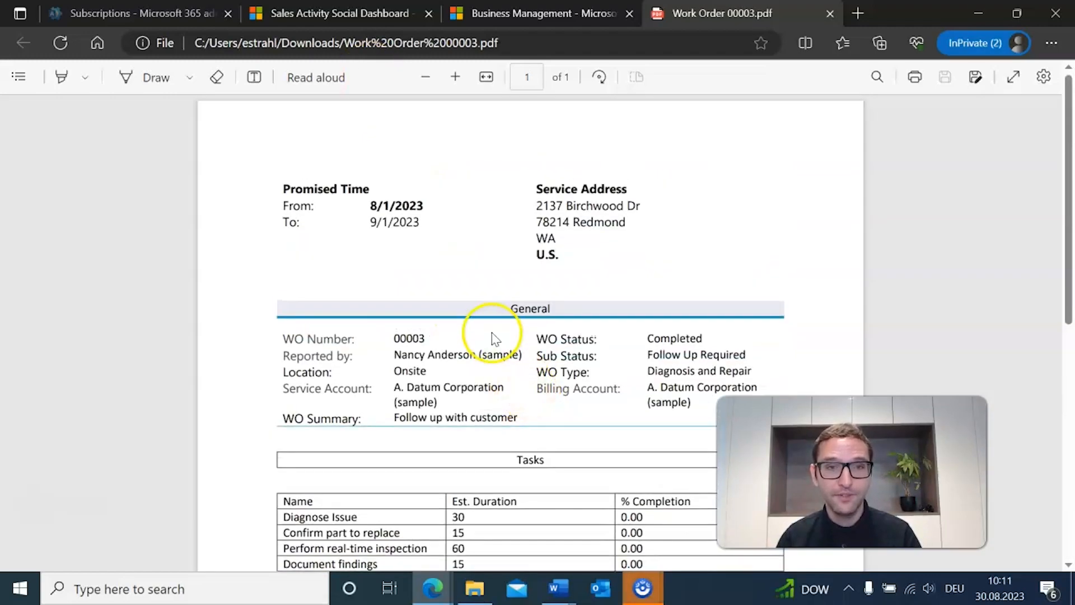
{"action": "scroll", "coordinate": [492, 337], "scroll_direction": "down", "scroll_amount": 5}
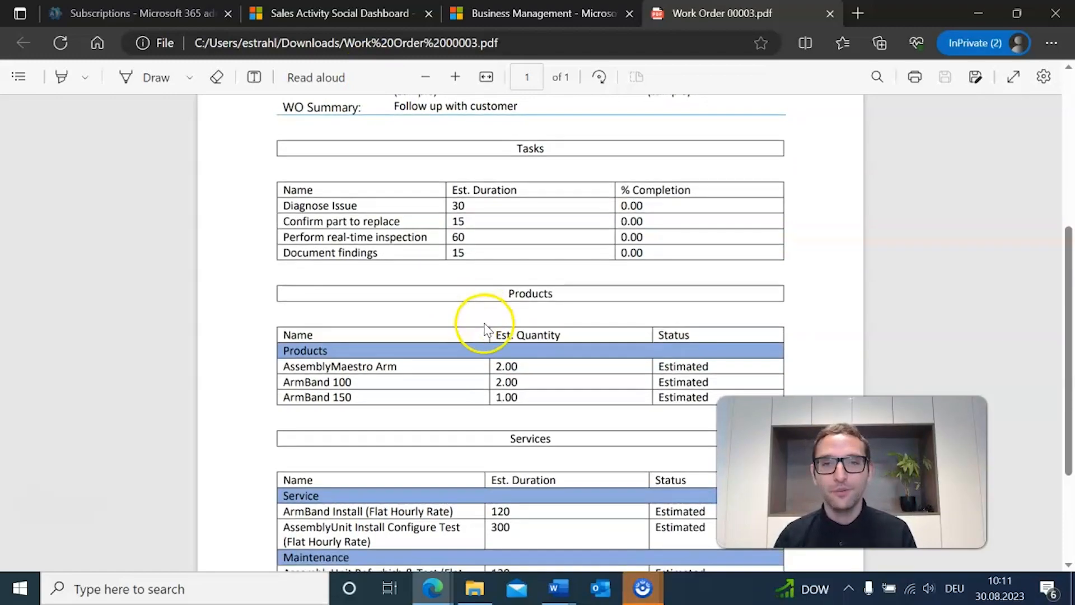
{"action": "scroll", "coordinate": [504, 347], "scroll_direction": "down", "scroll_amount": 3}
{"action": "scroll", "coordinate": [558, 380], "scroll_direction": "up", "scroll_amount": 8}
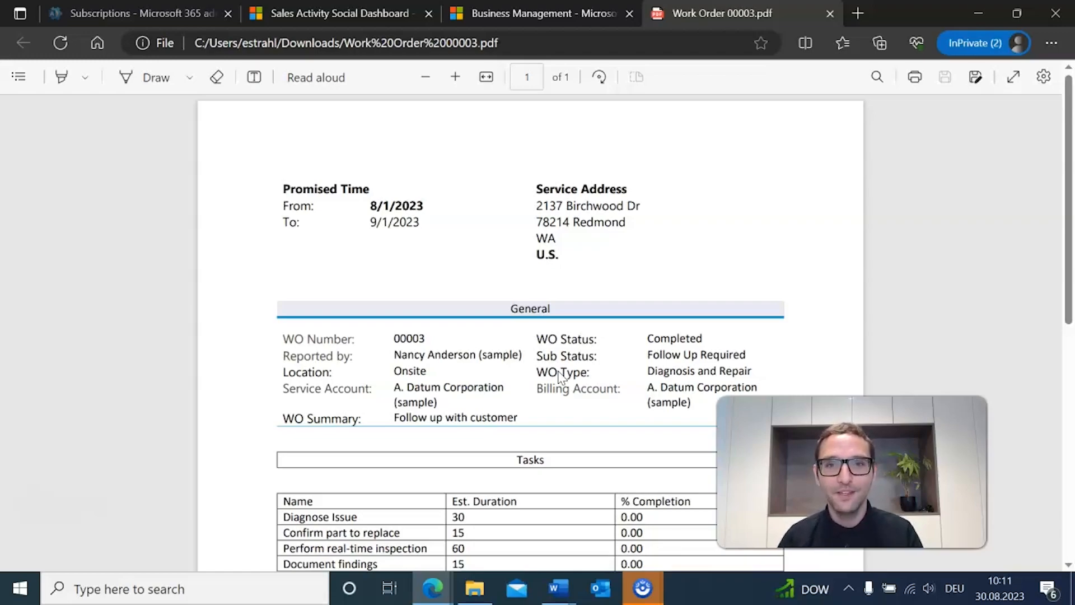
{"action": "scroll", "coordinate": [588, 372], "scroll_direction": "down", "scroll_amount": 6}
{"action": "scroll", "coordinate": [673, 280], "scroll_direction": "up", "scroll_amount": 2}
{"action": "scroll", "coordinate": [657, 295], "scroll_direction": "down", "scroll_amount": 4}
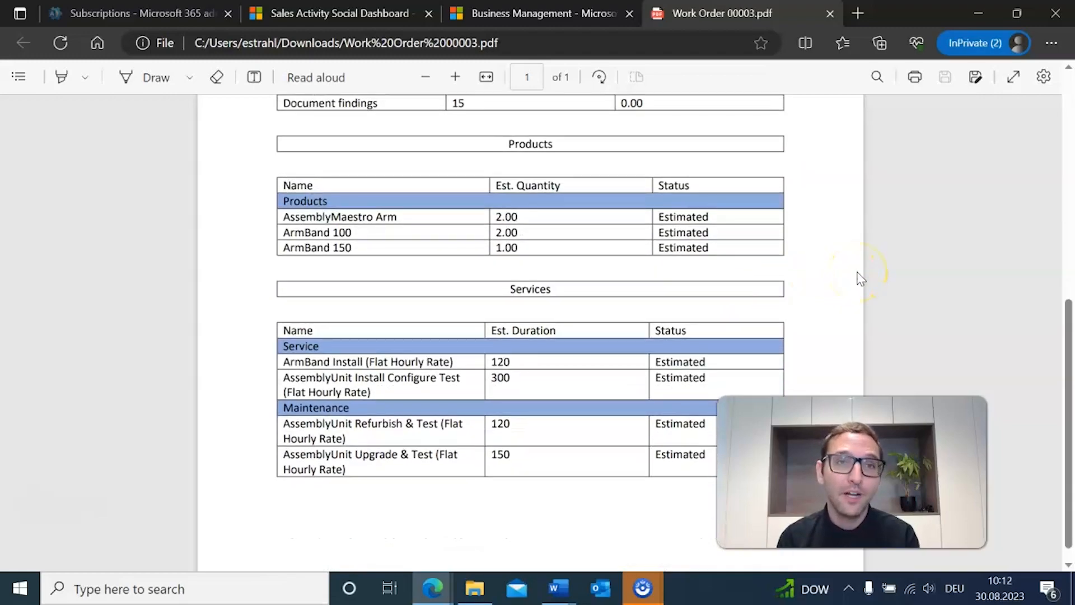